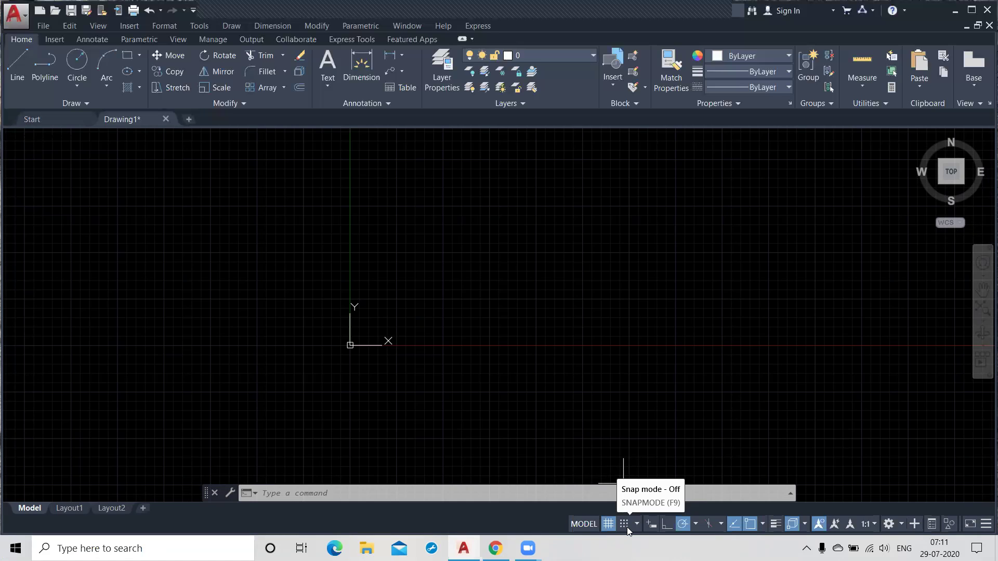
Step: Draw a horizontal line about 524 units long above the X axis, starting just beside the Y axis
{"action": "scroll", "coordinate": [325, 346], "scroll_direction": "up", "scroll_amount": 10}
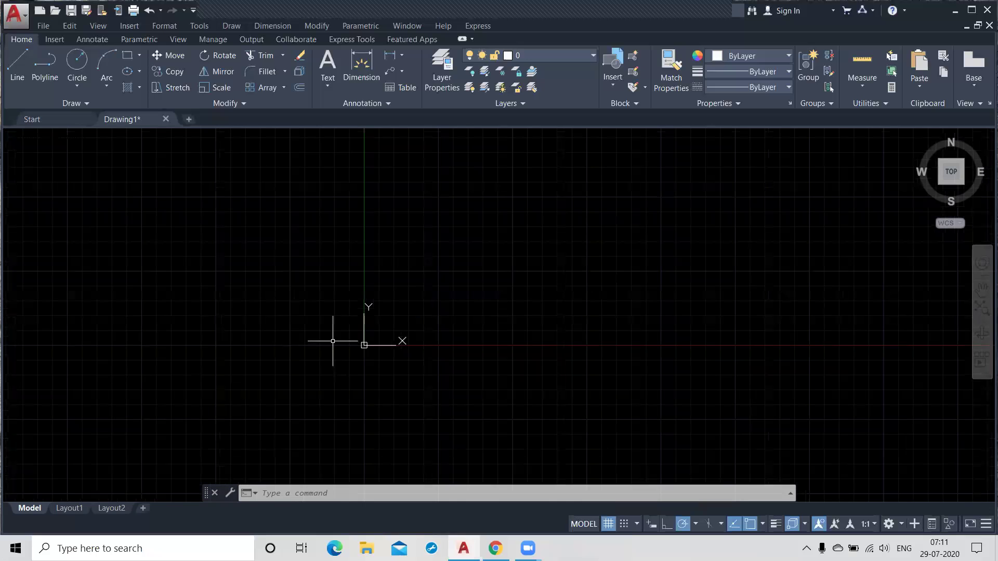
{"action": "left_click", "coordinate": [15, 67]}
{"action": "left_click", "coordinate": [362, 209]}
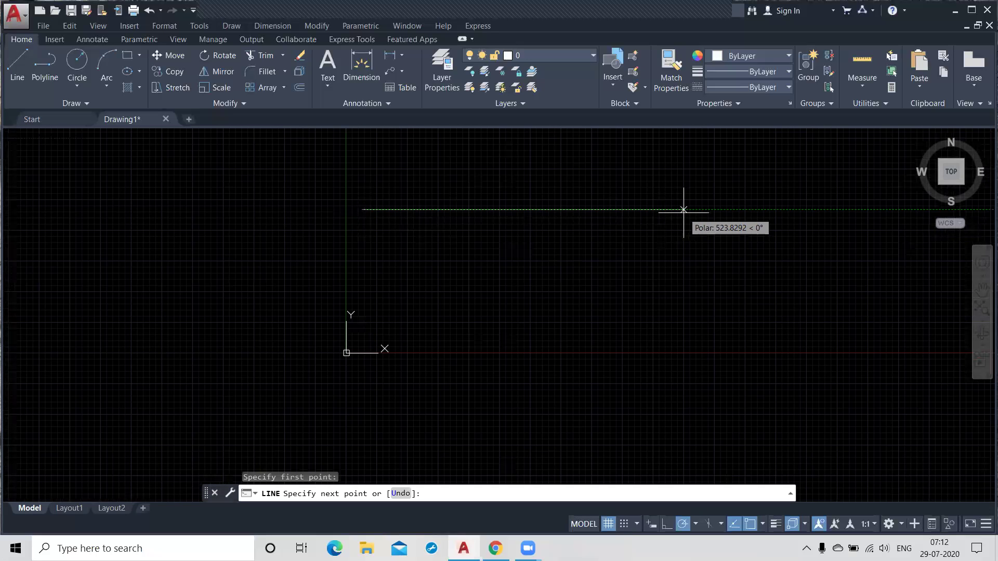
{"action": "left_click", "coordinate": [683, 210]}
{"action": "key", "text": "Return"}
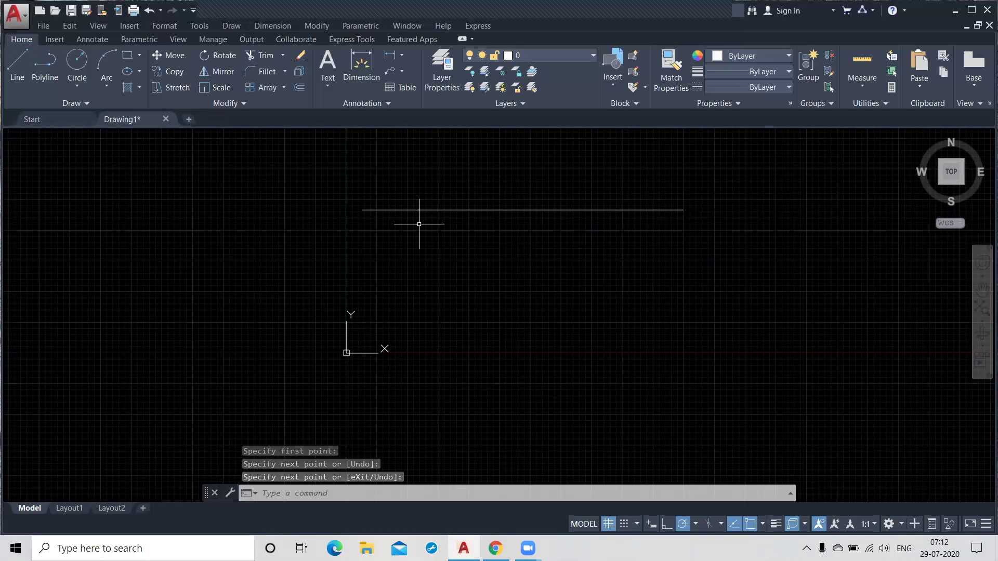
Step: Lengthen the horizontal line by stretching both of its endpoints outward along its own direction
{"action": "left_click", "coordinate": [420, 208]}
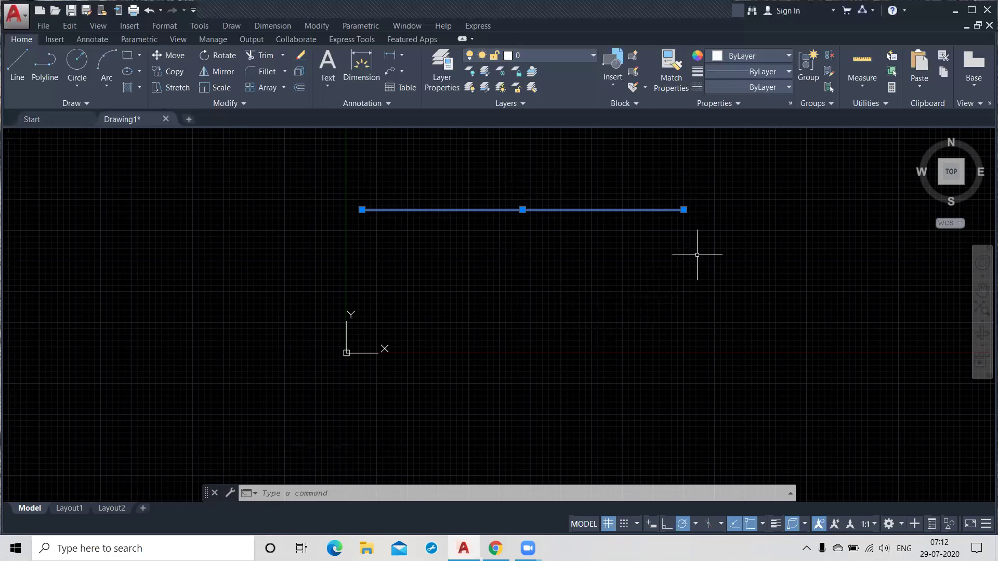
{"action": "left_click", "coordinate": [684, 209]}
{"action": "left_click", "coordinate": [853, 209]}
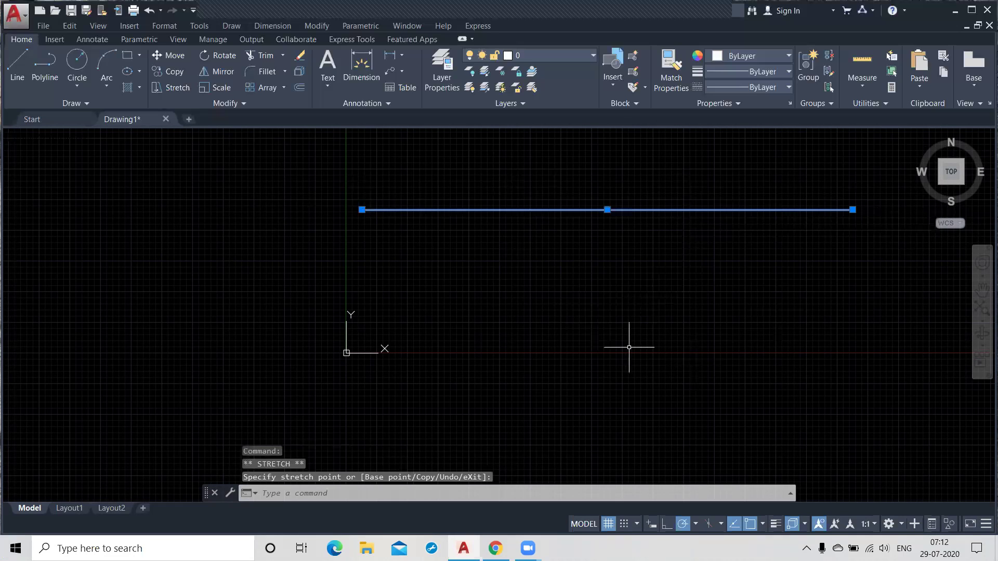
{"action": "left_click", "coordinate": [362, 210]}
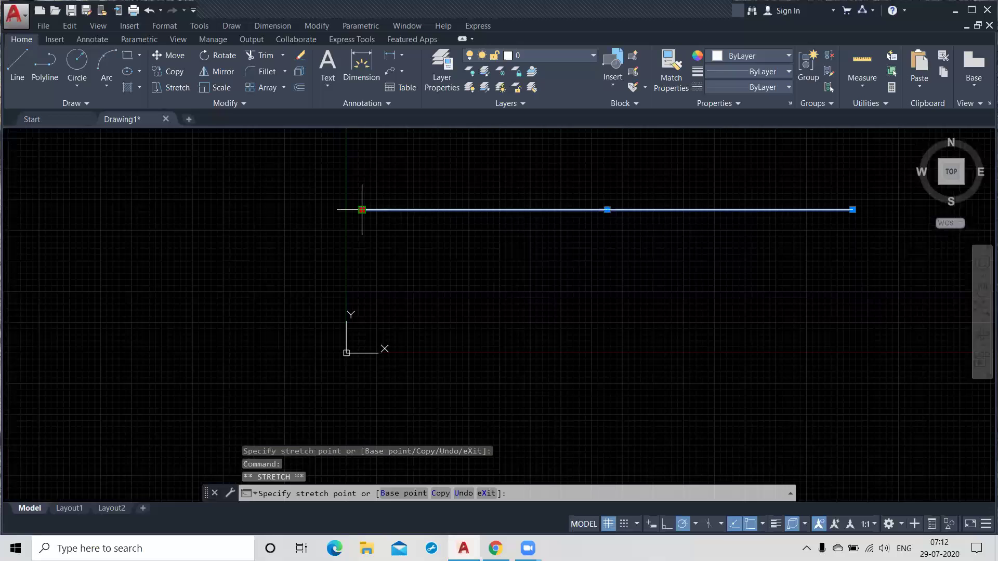
{"action": "left_click", "coordinate": [249, 210]}
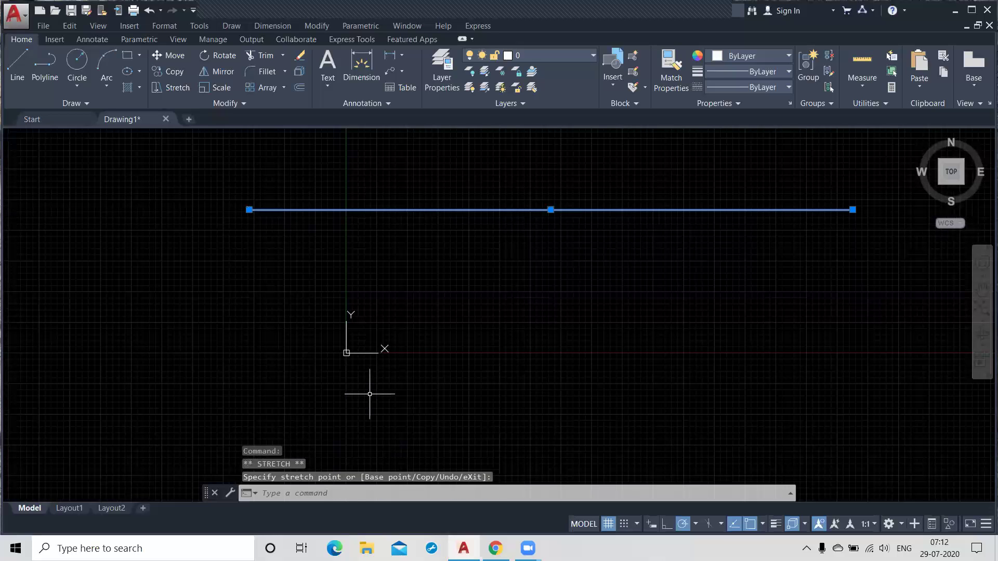
Step: Move the whole horizontal line straight up by its midpoint grip
{"action": "left_click", "coordinate": [550, 210]}
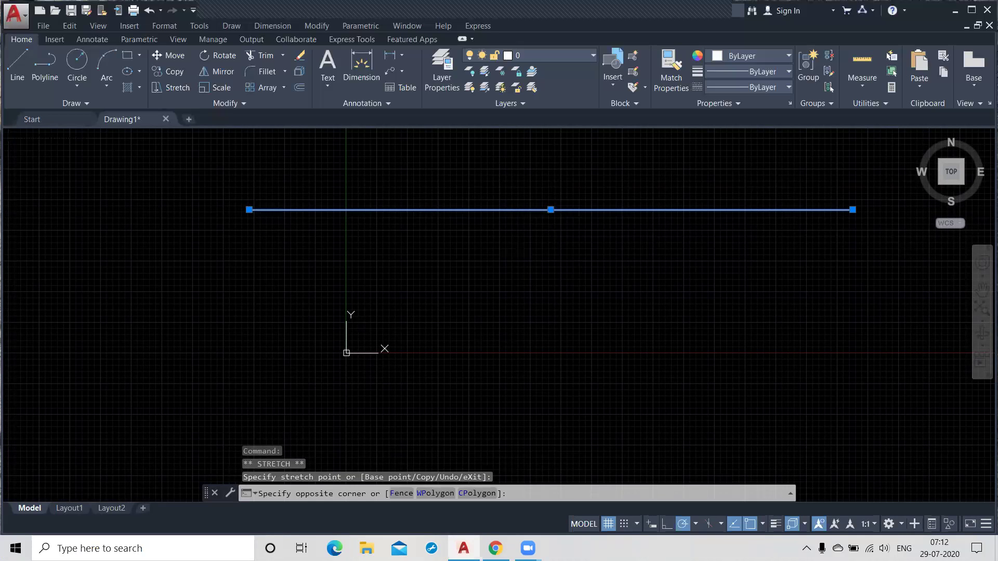
{"action": "left_click", "coordinate": [552, 209]}
{"action": "left_click", "coordinate": [551, 210]}
{"action": "left_click", "coordinate": [551, 169]}
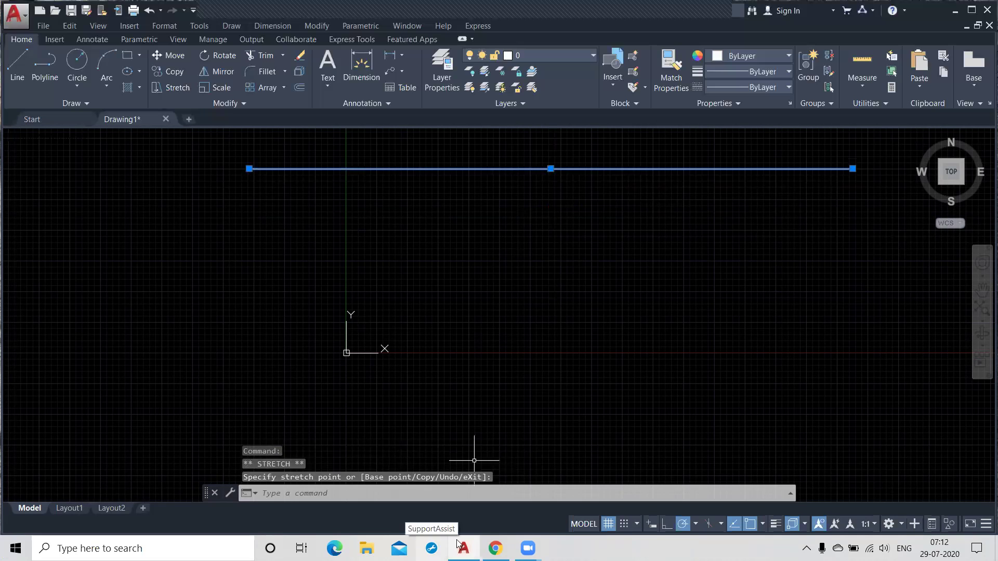
Step: Move the selected line down and slightly to the right, keeping it horizontal above the X axis
{"action": "left_click_drag", "start_coordinate": [360, 168], "coordinate": [365, 161]}
{"action": "left_click", "coordinate": [379, 162]}
{"action": "left_click_drag", "start_coordinate": [388, 163], "coordinate": [391, 234]}
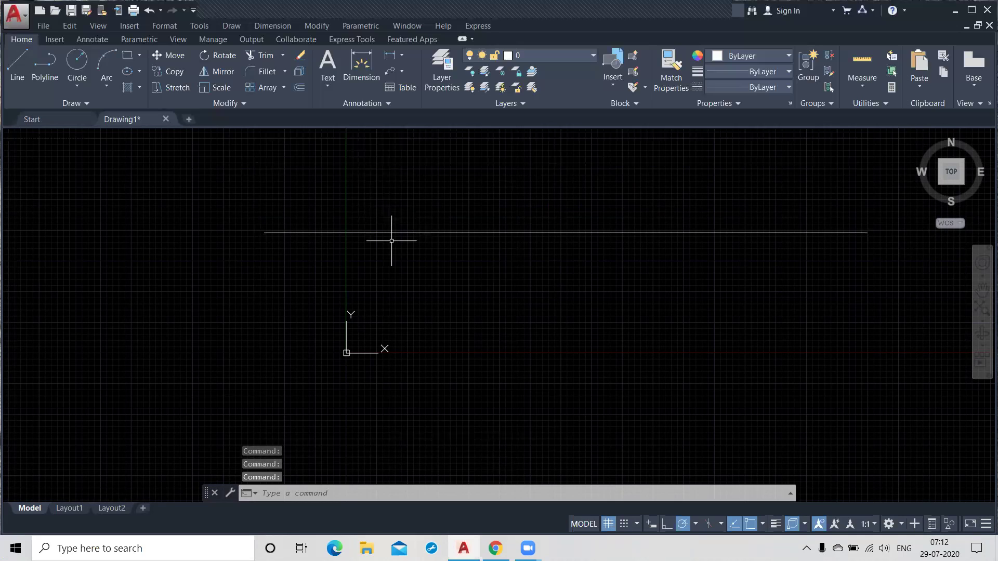
Step: Select the horizontal line with a small crossing window and clear the selection again
{"action": "left_click", "coordinate": [398, 234]}
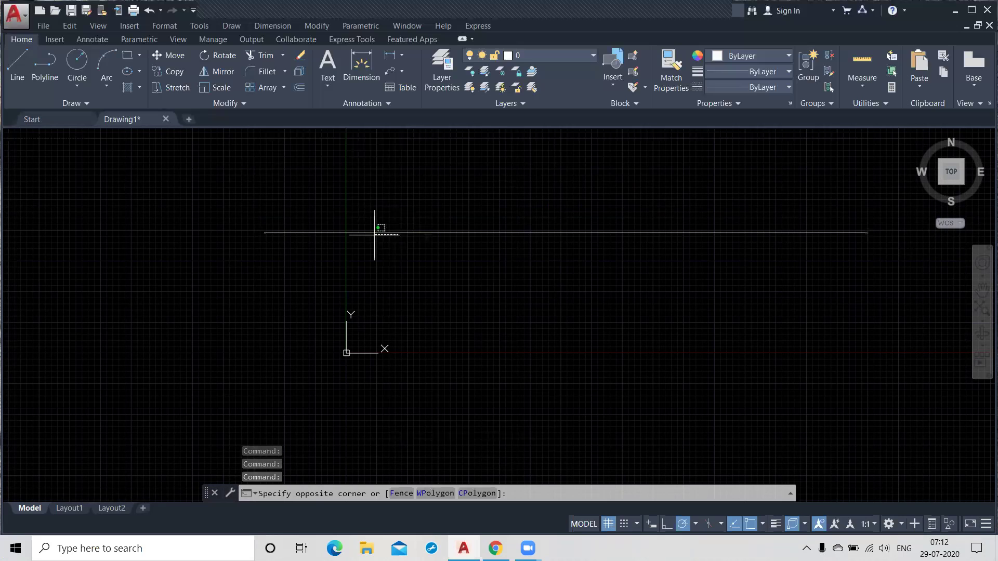
{"action": "left_click", "coordinate": [329, 225]}
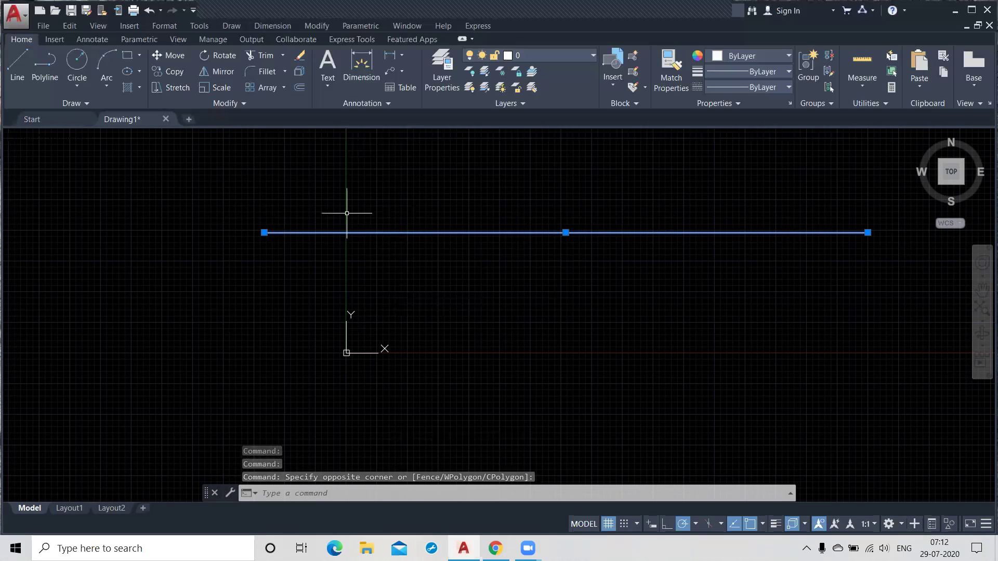
{"action": "key", "text": "Escape"}
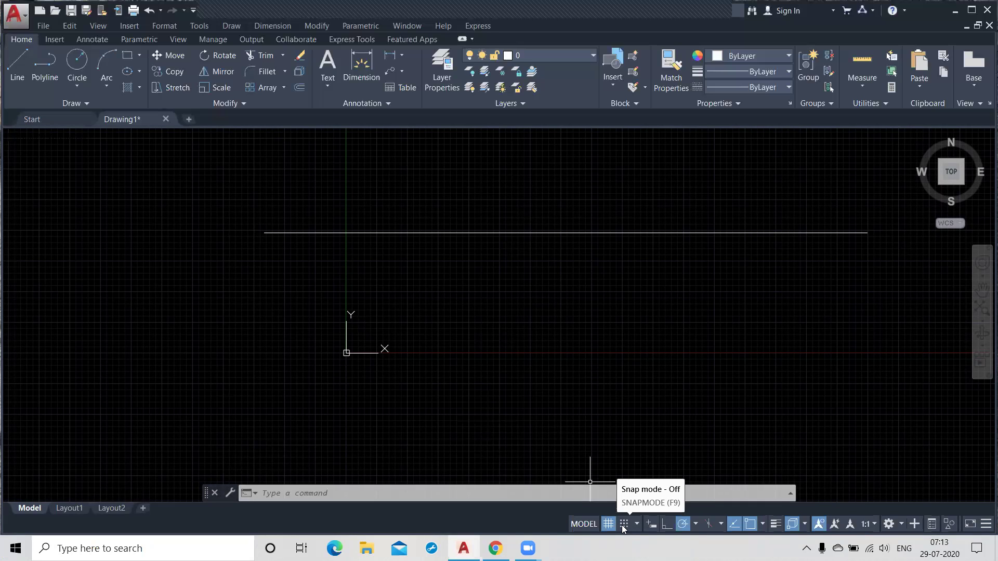
Step: With snap mode on, draw a closed 30 by 30 unit square on the X axis, starting 20 units from the origin
{"action": "scroll", "coordinate": [363, 347], "scroll_direction": "up", "scroll_amount": 4}
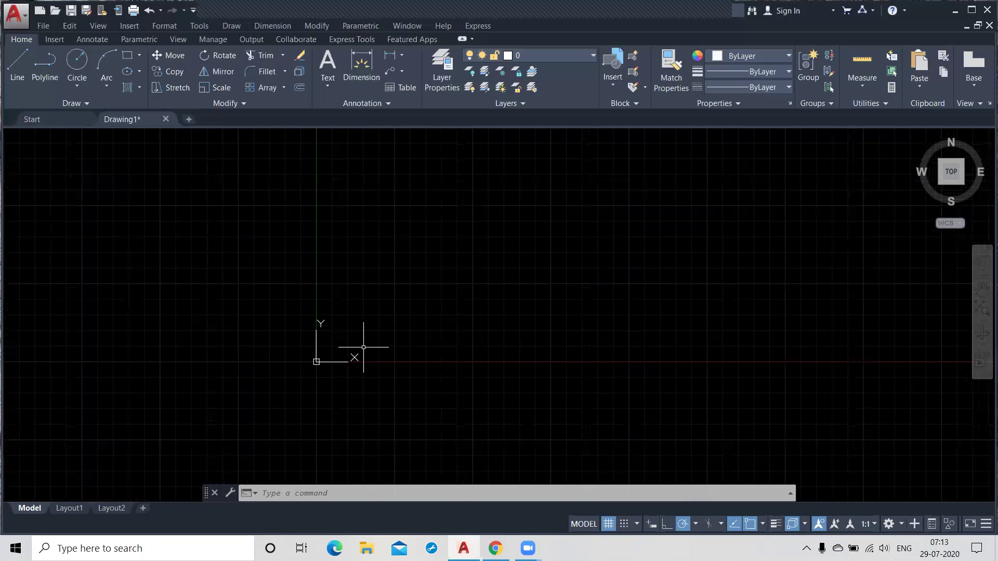
{"action": "scroll", "coordinate": [332, 361], "scroll_direction": "up", "scroll_amount": 2}
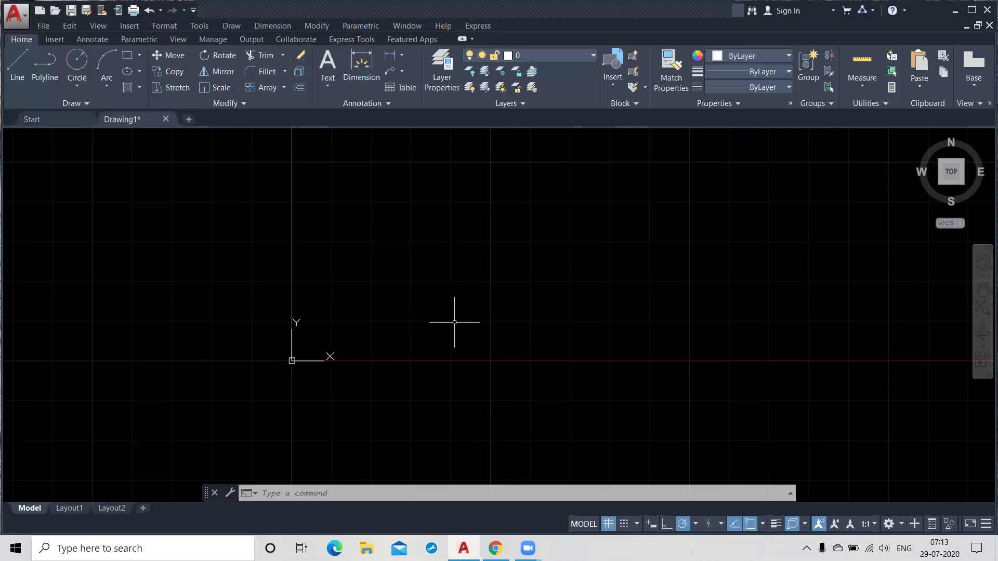
{"action": "left_click", "coordinate": [624, 524]}
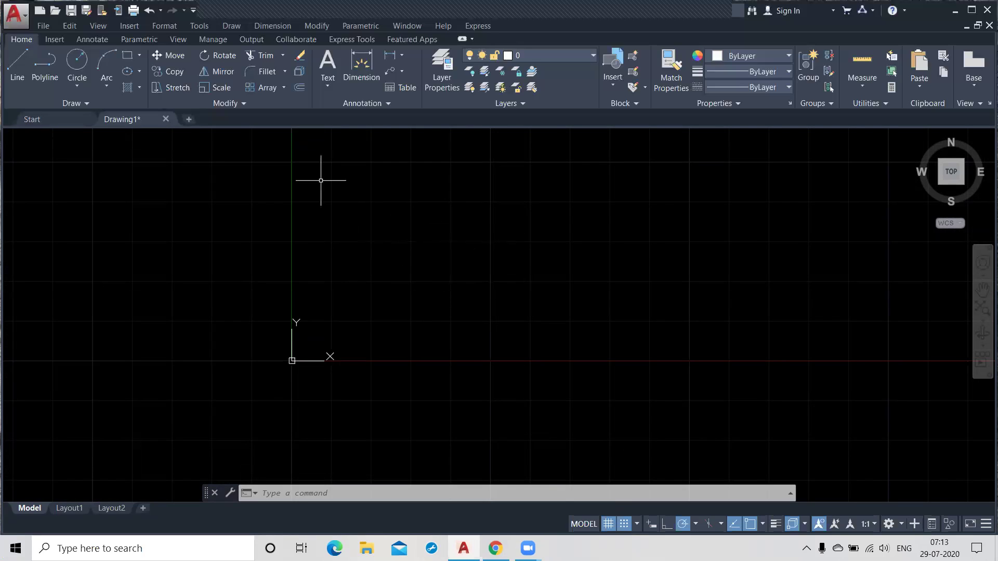
{"action": "left_click", "coordinate": [16, 77]}
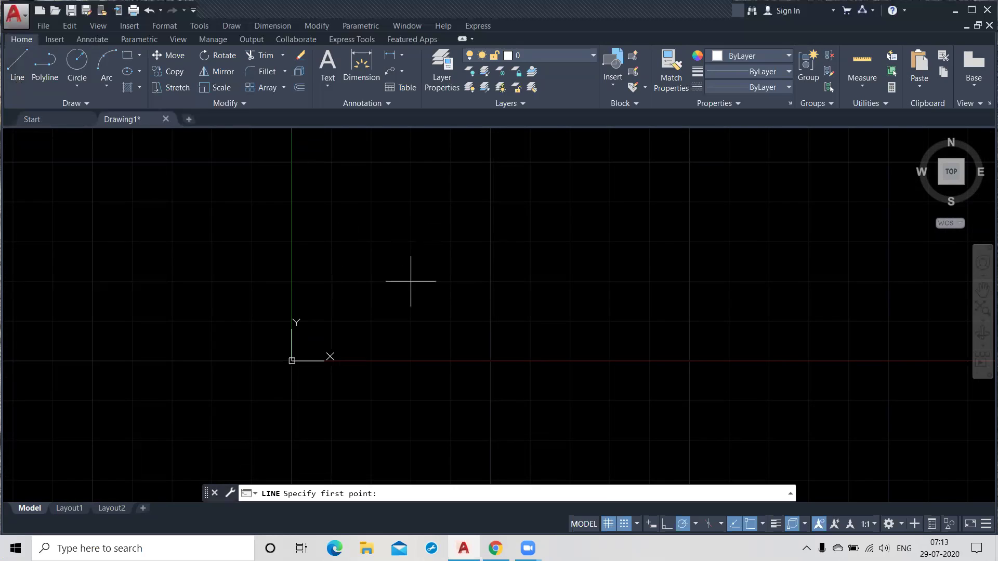
{"action": "scroll", "coordinate": [411, 281], "scroll_direction": "up", "scroll_amount": 2}
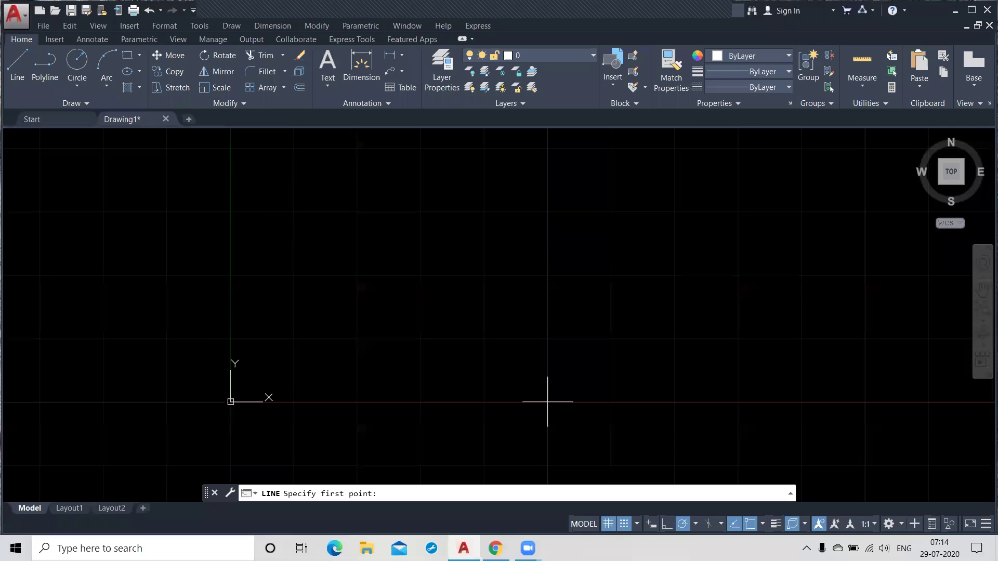
{"action": "left_click", "coordinate": [357, 401]}
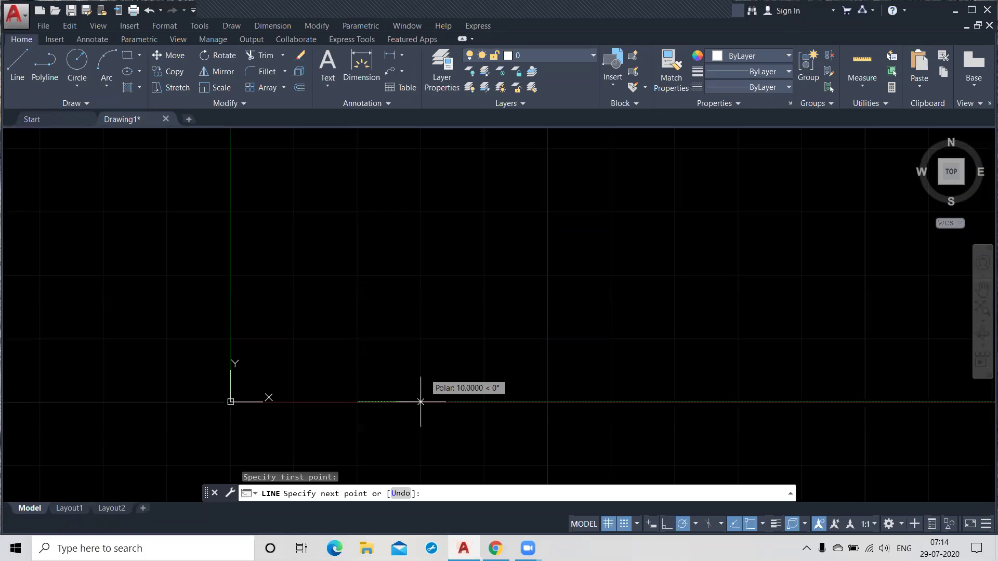
{"action": "left_click", "coordinate": [548, 402]}
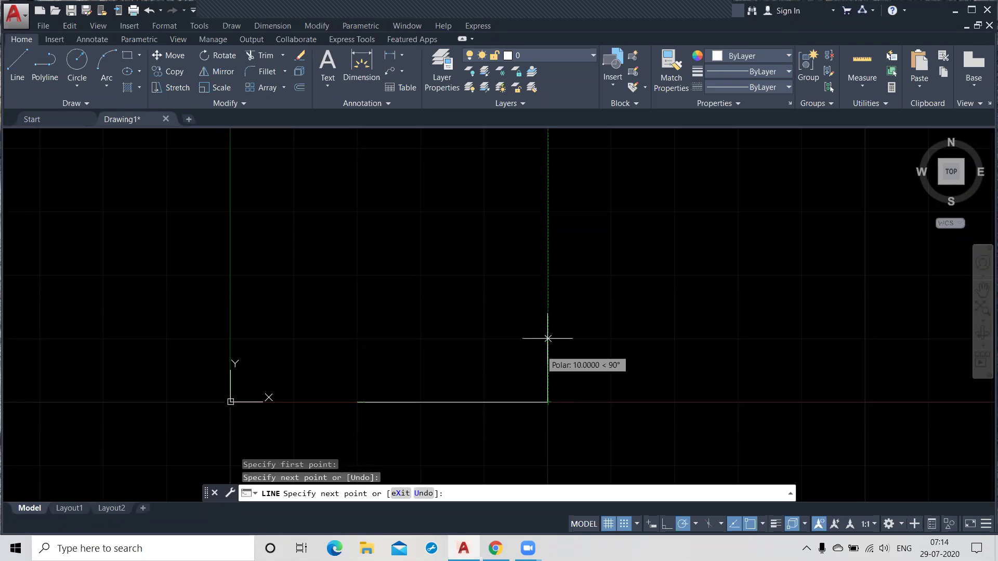
{"action": "left_click", "coordinate": [548, 211]}
{"action": "left_click", "coordinate": [357, 212]}
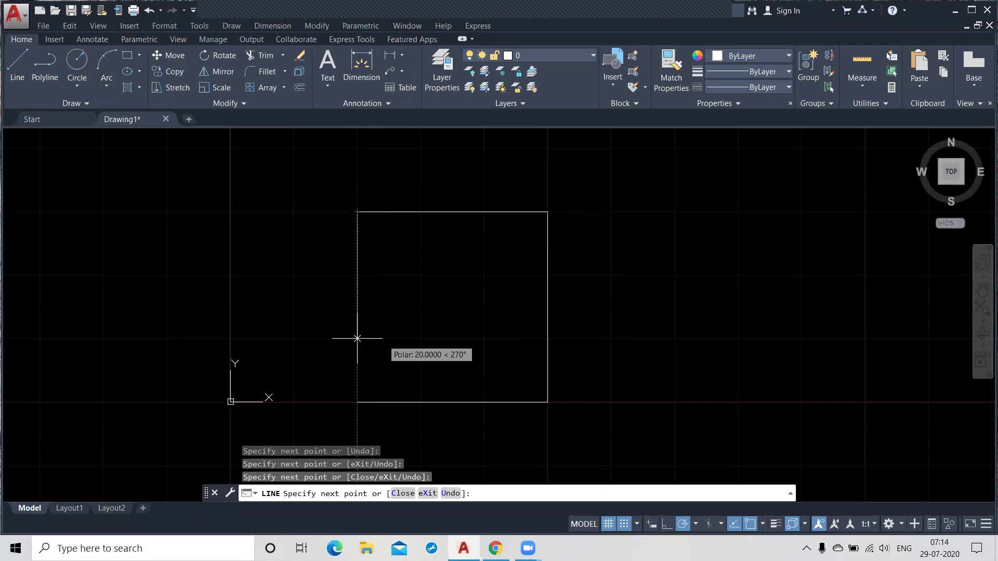
{"action": "left_click", "coordinate": [357, 402]}
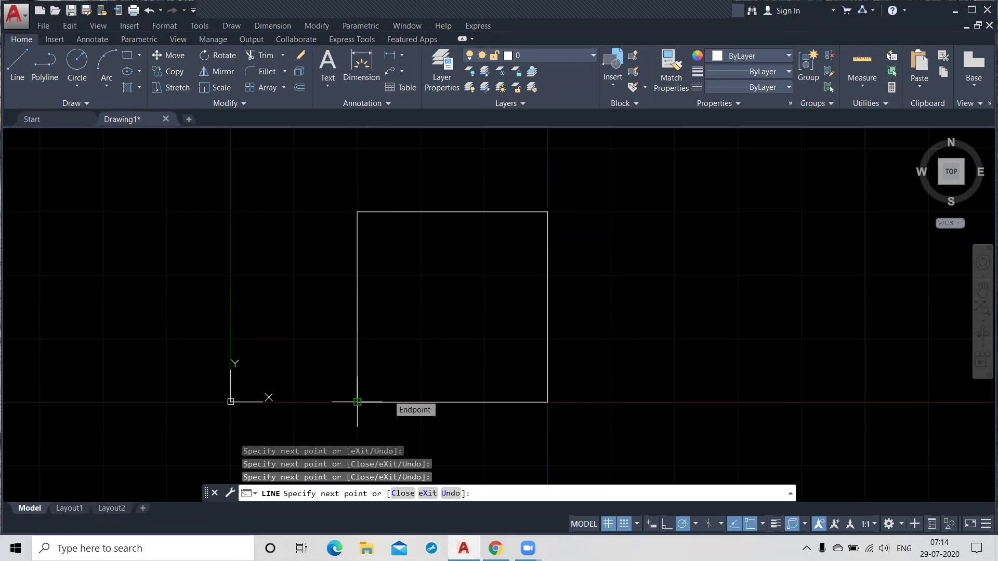
{"action": "key", "text": "Return"}
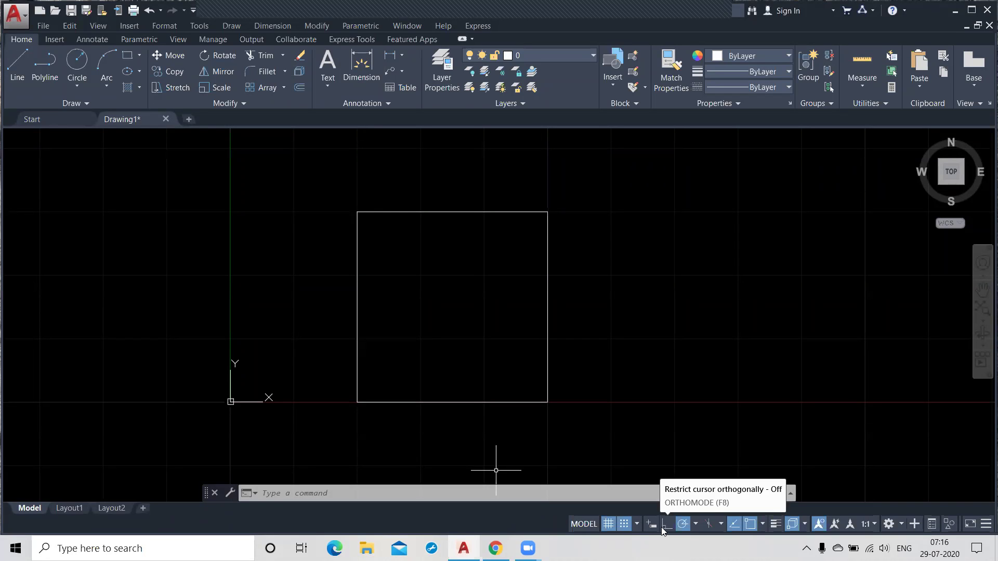
Step: Turn off snap mode and polar tracking
{"action": "middle_click_drag", "start_coordinate": [646, 381], "coordinate": [423, 379]}
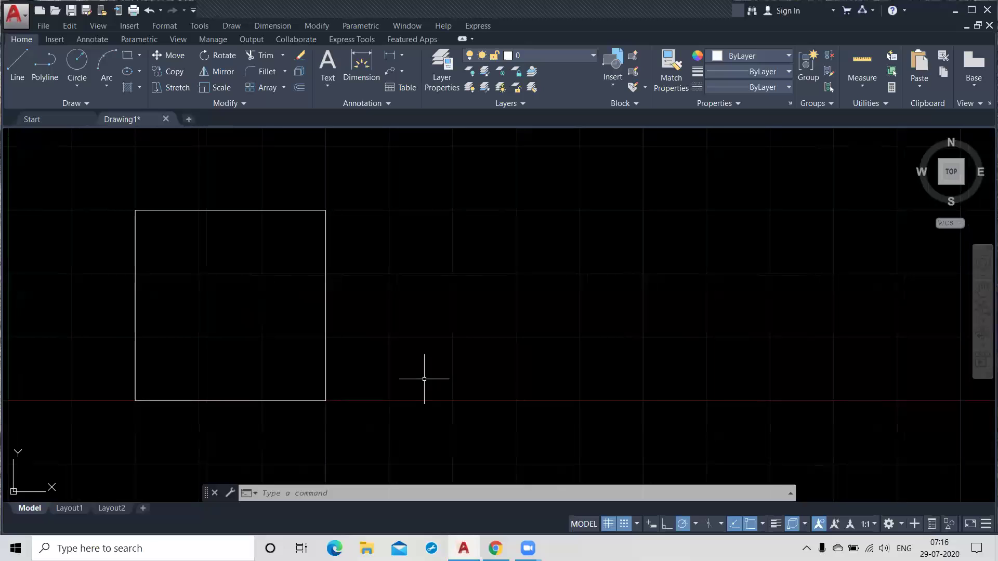
{"action": "left_click", "coordinate": [624, 525]}
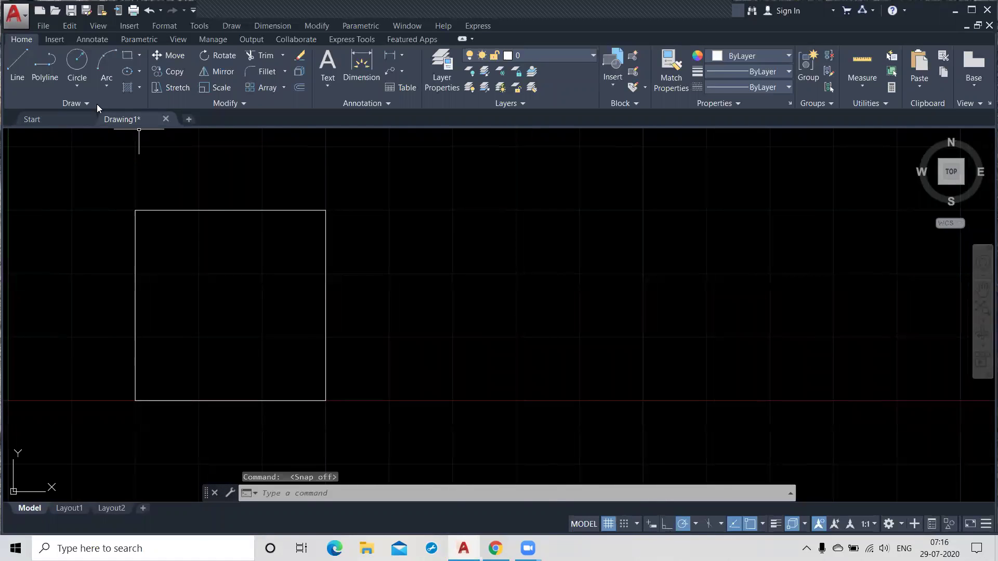
{"action": "left_click", "coordinate": [684, 524]}
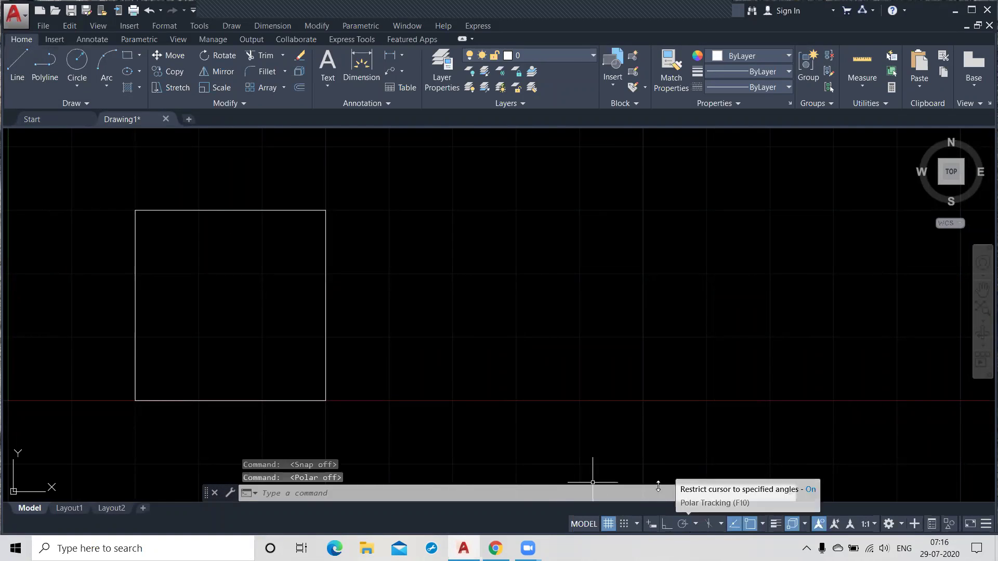
Step: Try a line in the empty area beside the square with Ortho mode turned on, without placing its endpoint
{"action": "left_click", "coordinate": [18, 65]}
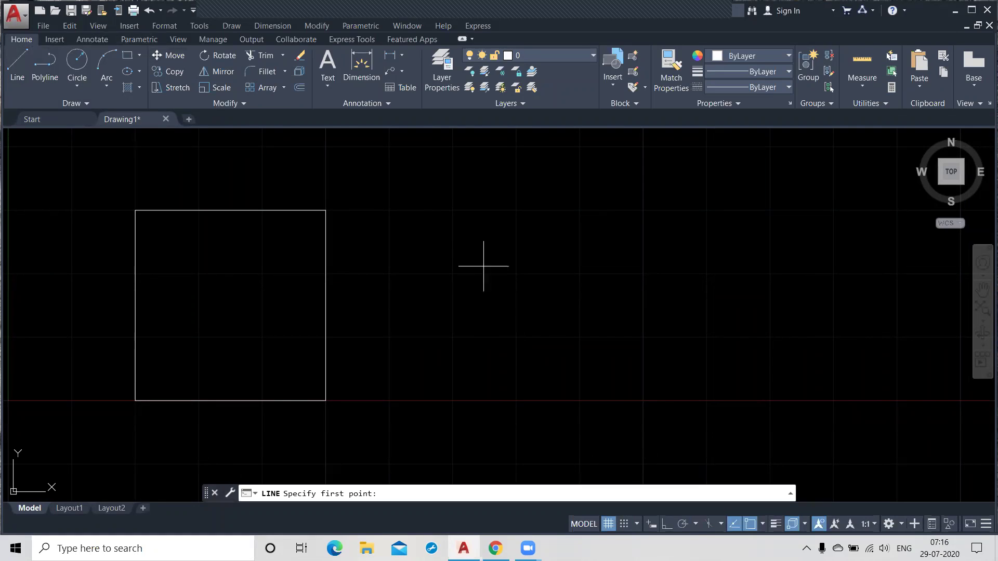
{"action": "left_click", "coordinate": [457, 333]}
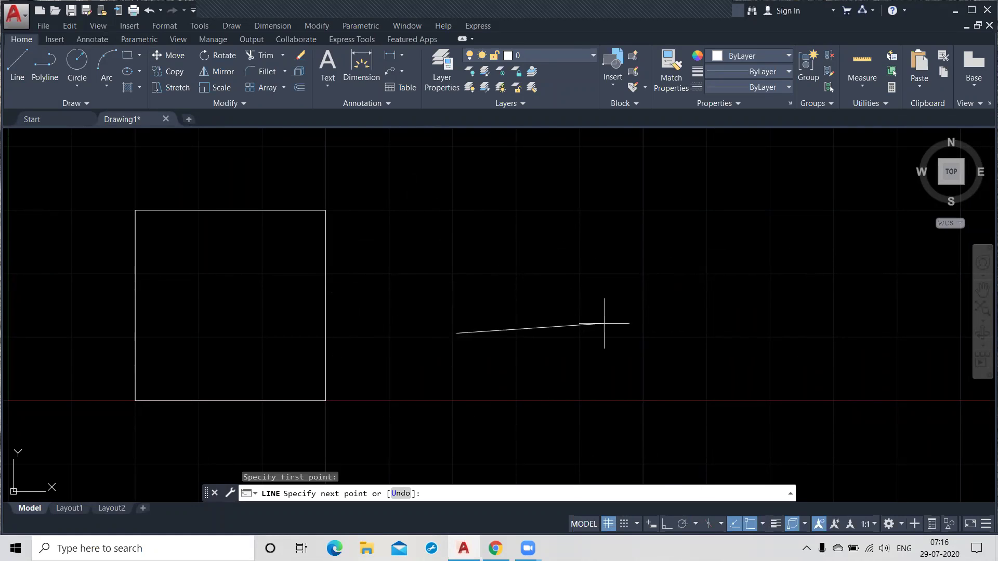
{"action": "left_click", "coordinate": [667, 525]}
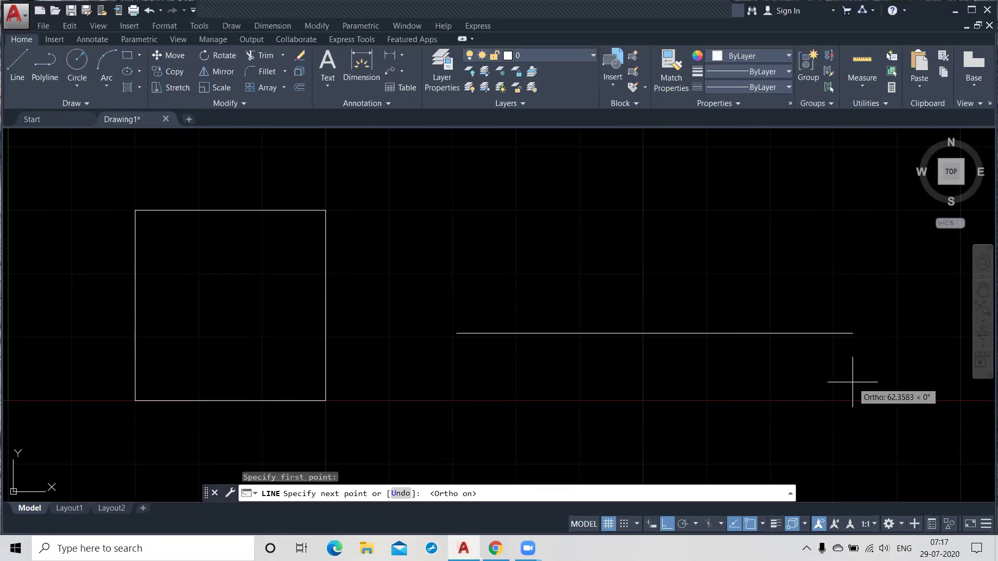
{"action": "key", "text": "Escape"}
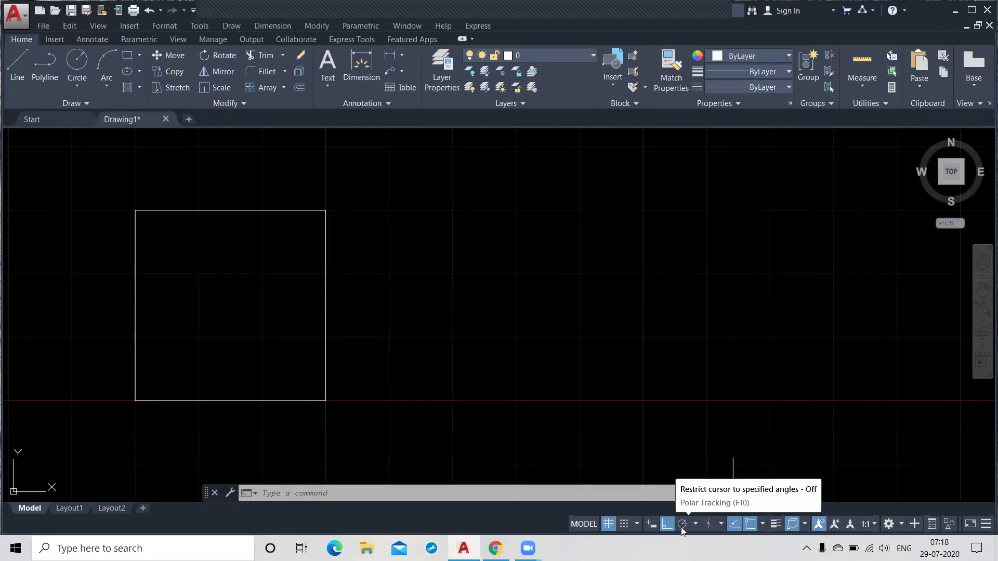
Step: Switch between polar tracking and Ortho mode, ending with polar tracking on
{"action": "left_click", "coordinate": [683, 524]}
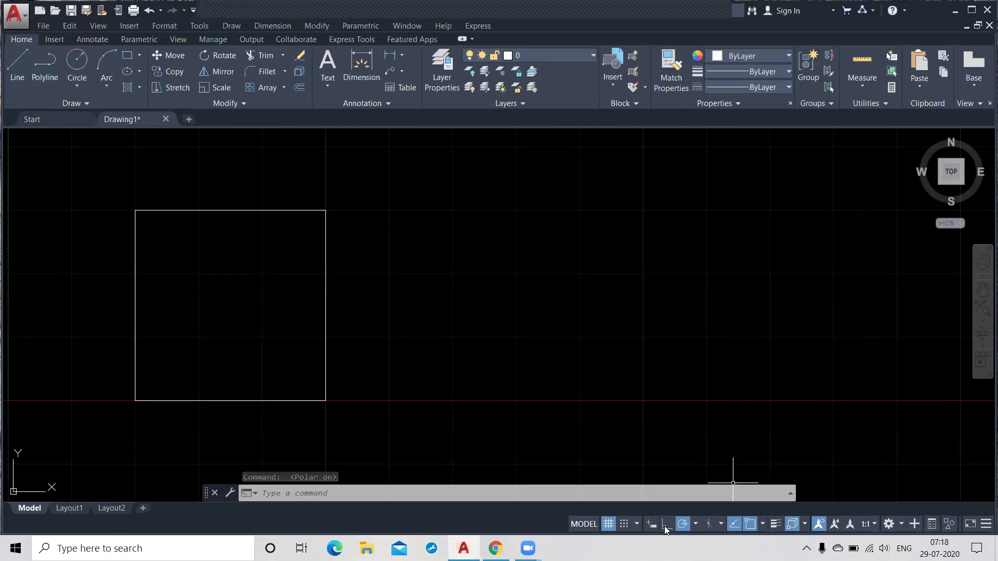
{"action": "left_click", "coordinate": [666, 524]}
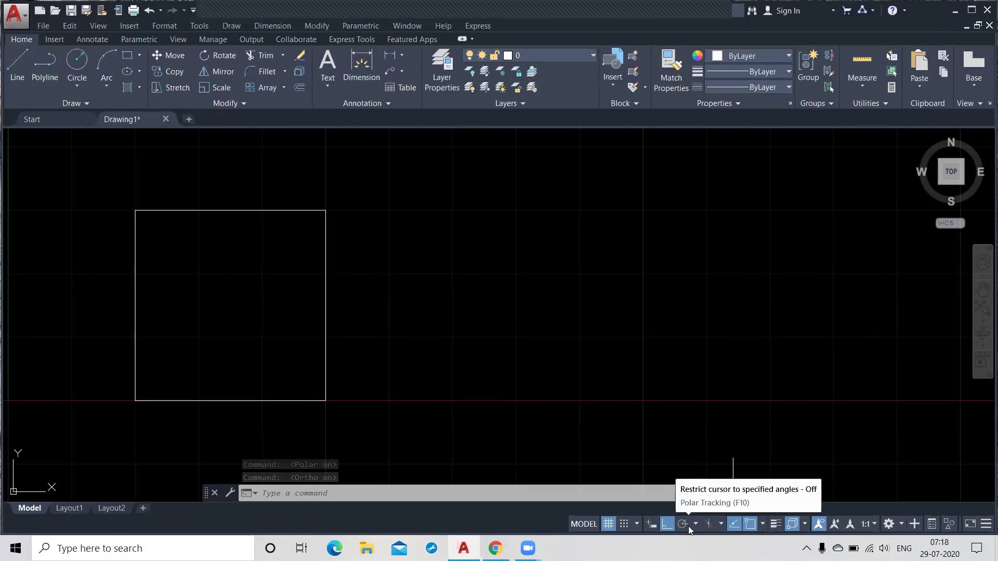
{"action": "left_click", "coordinate": [681, 525]}
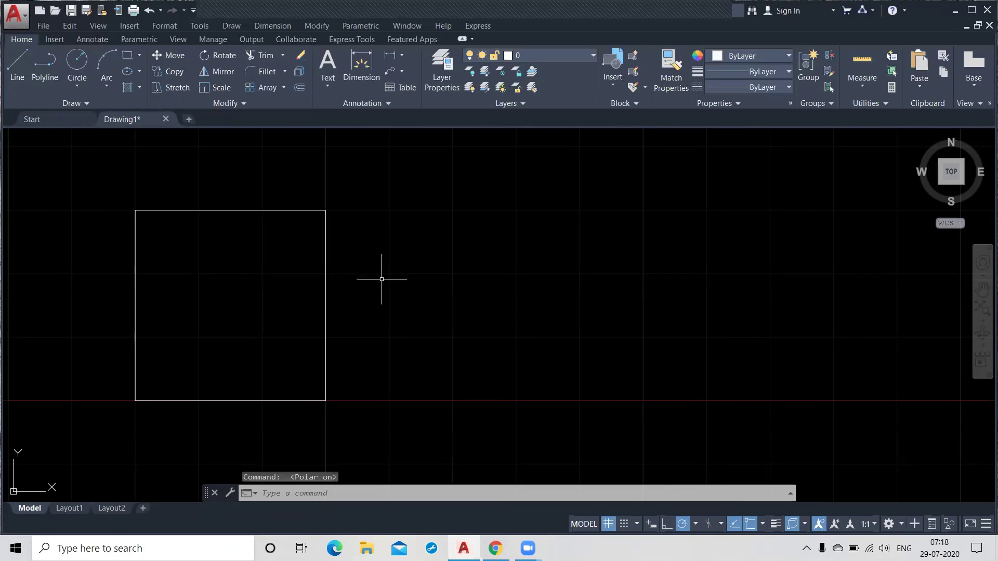
Step: Try a line from the empty area beside the square along the 30° and 0° polar tracking directions
{"action": "left_click", "coordinate": [14, 64]}
{"action": "left_click", "coordinate": [454, 341]}
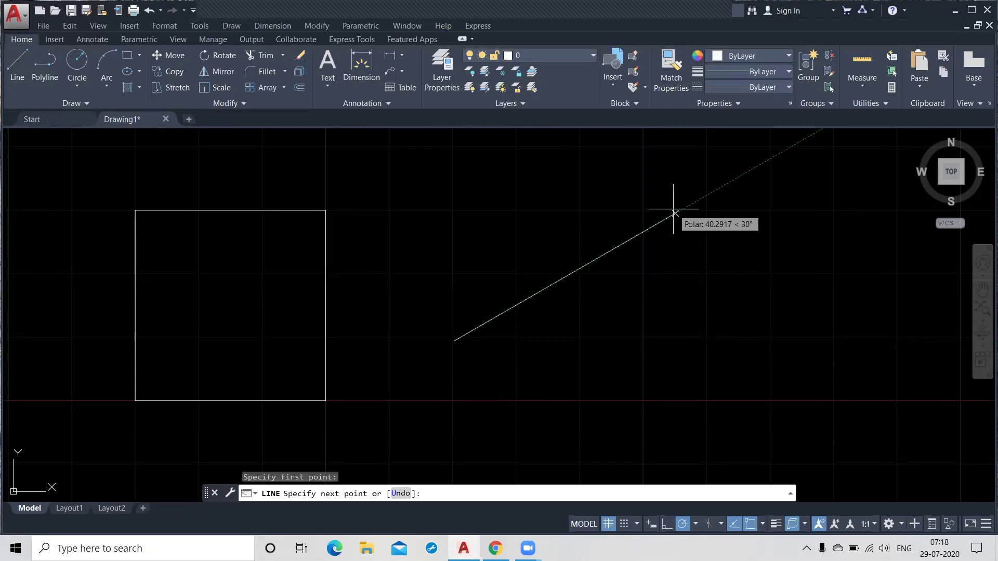
{"action": "middle_click_drag", "start_coordinate": [675, 213], "coordinate": [648, 312]}
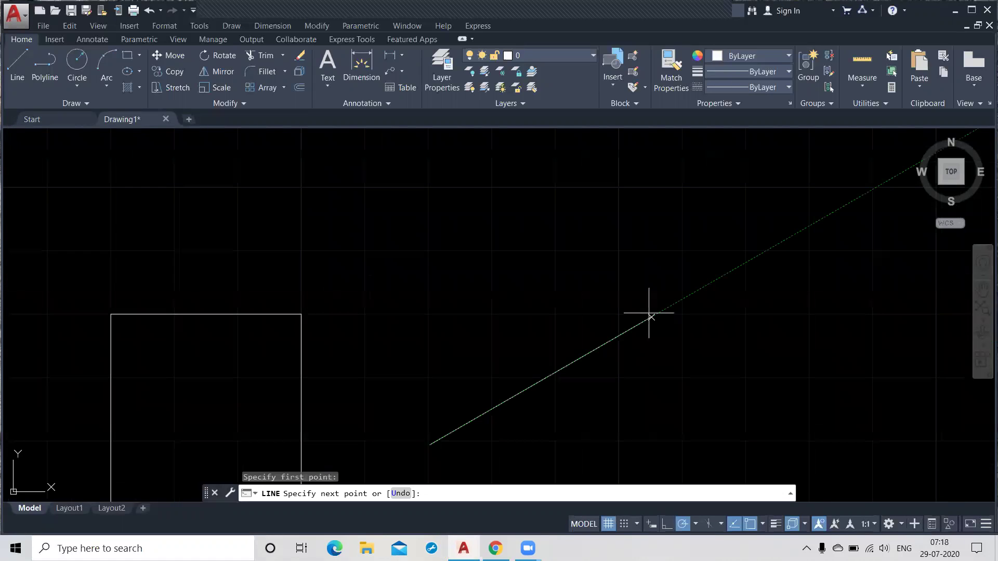
{"action": "scroll", "coordinate": [649, 316], "scroll_direction": "down", "scroll_amount": 2}
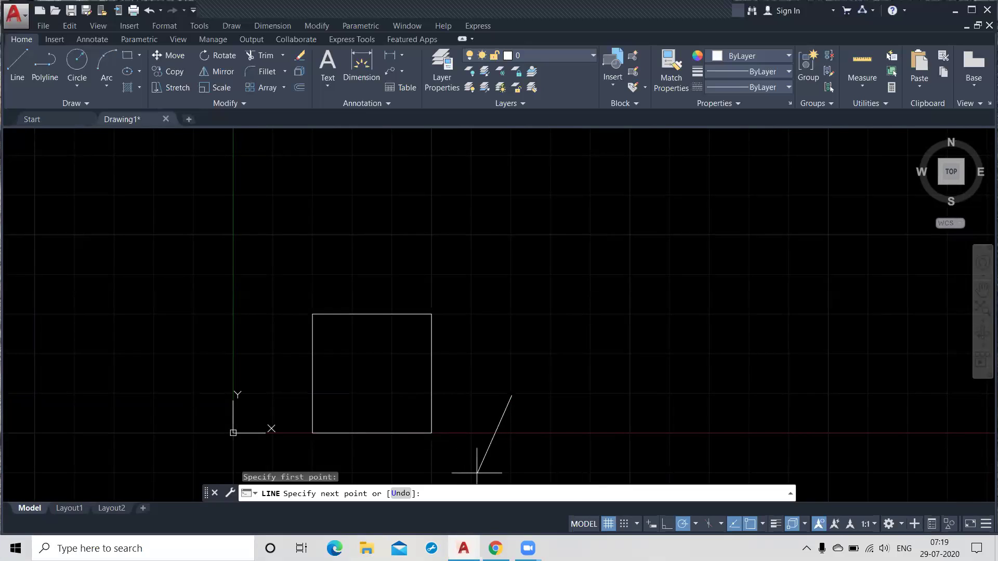
{"action": "middle_click_drag", "start_coordinate": [511, 472], "coordinate": [510, 361]}
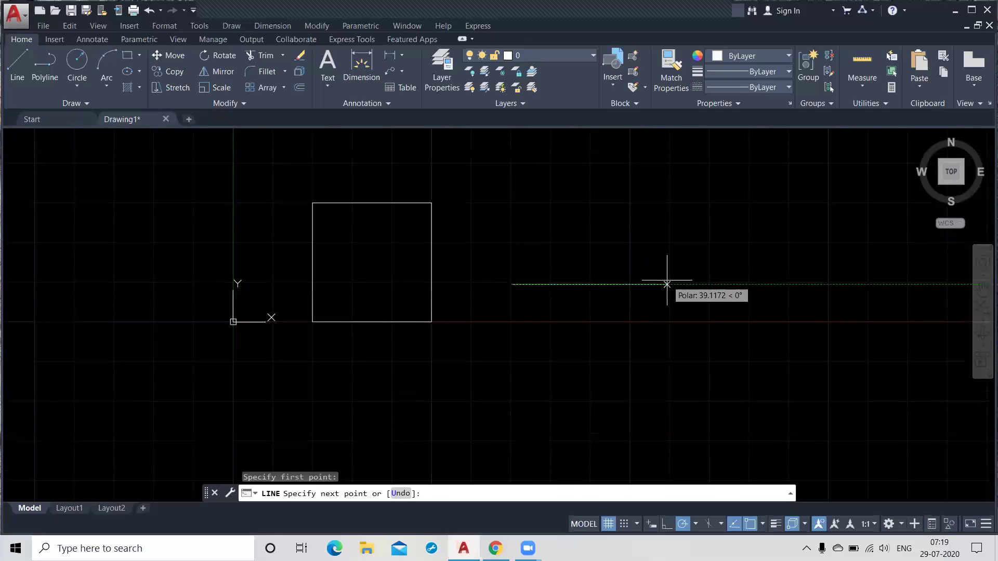
{"action": "key", "text": "Escape"}
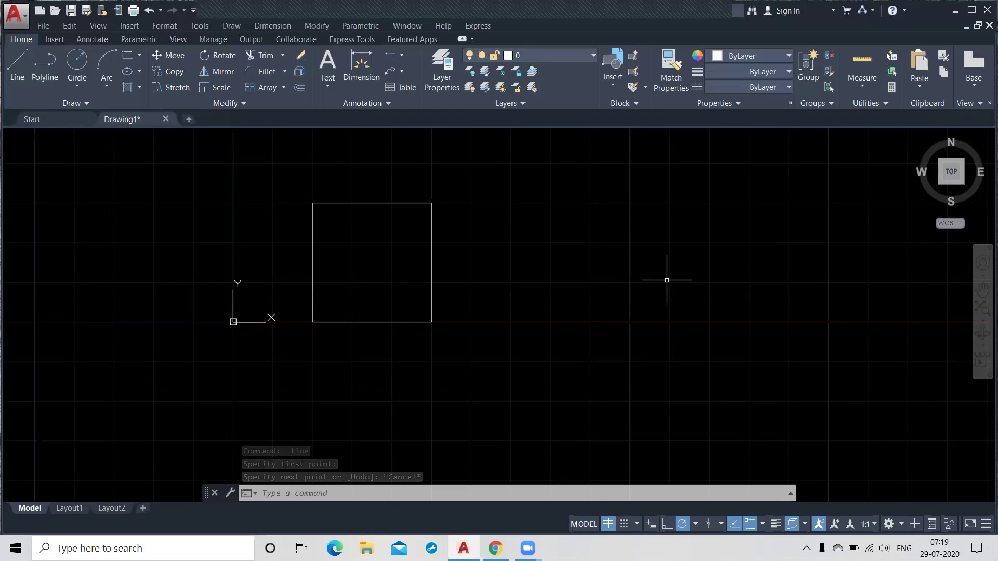
Step: Review the grid and snap options in the drafting settings without changing them
{"action": "right_click", "coordinate": [608, 528]}
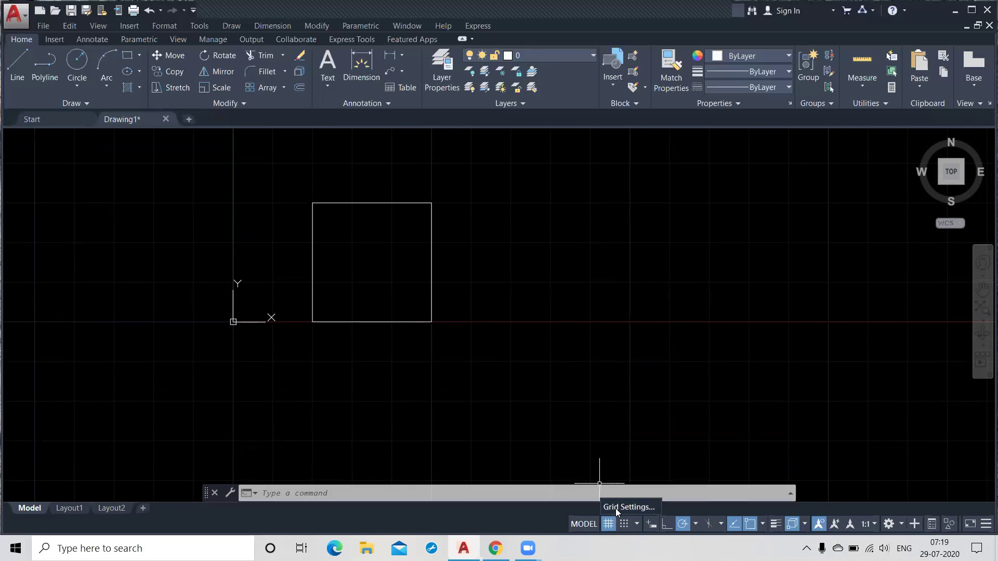
{"action": "left_click", "coordinate": [621, 507]}
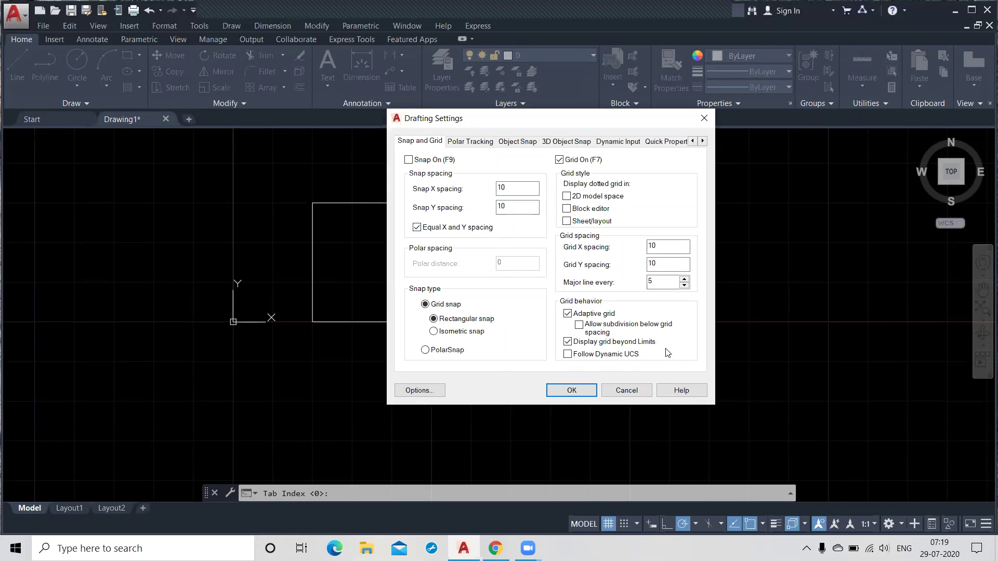
{"action": "left_click", "coordinate": [626, 391]}
Step: Set the snap X and Y spacing to 5 in the drafting settings
{"action": "right_click", "coordinate": [607, 527]}
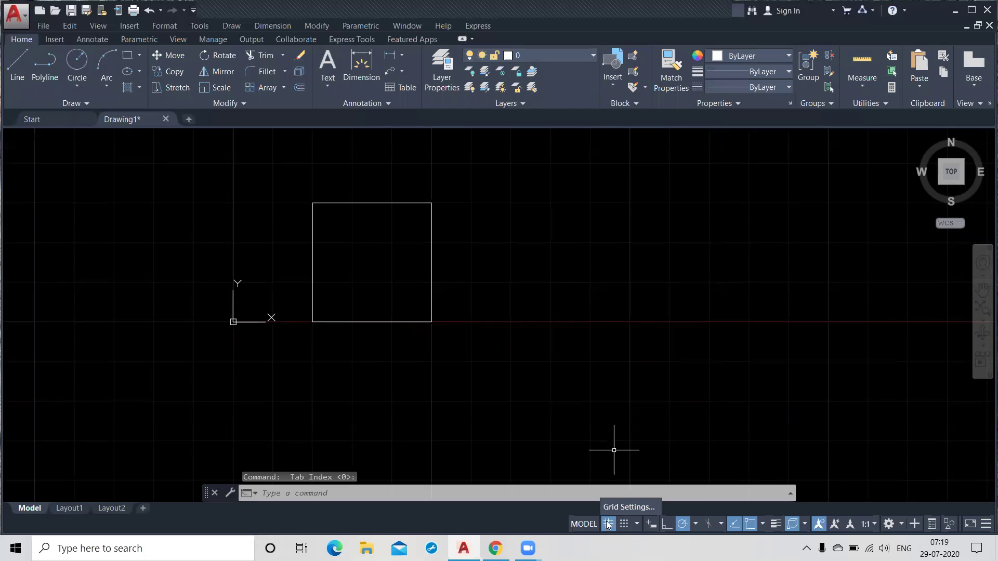
{"action": "left_click", "coordinate": [612, 510]}
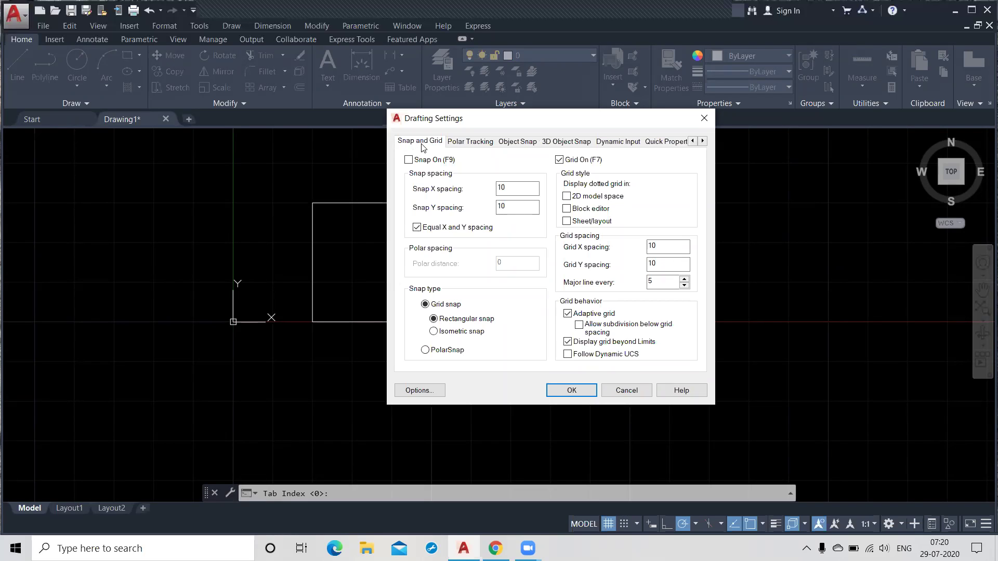
{"action": "left_click", "coordinate": [668, 248]}
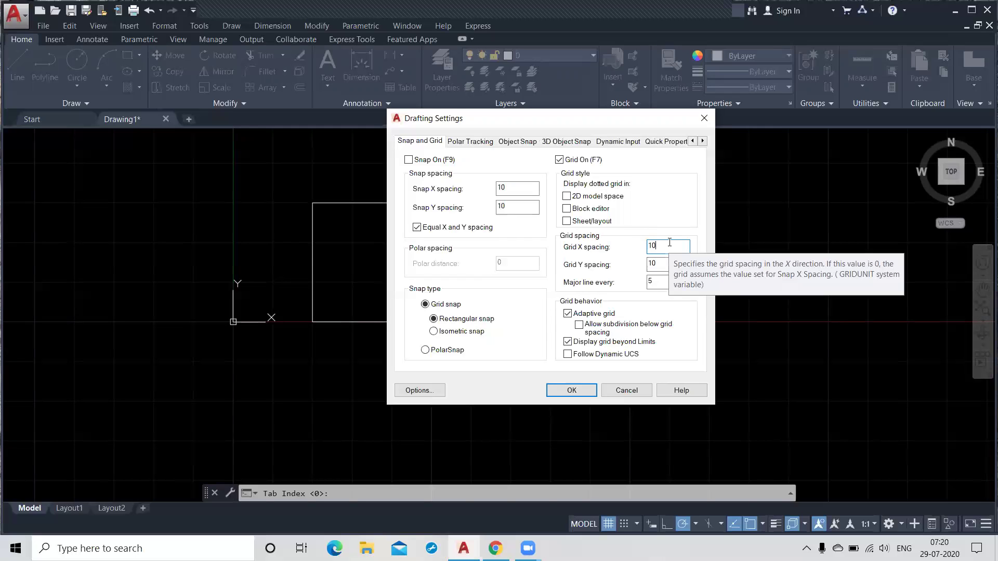
{"action": "left_click", "coordinate": [510, 184]}
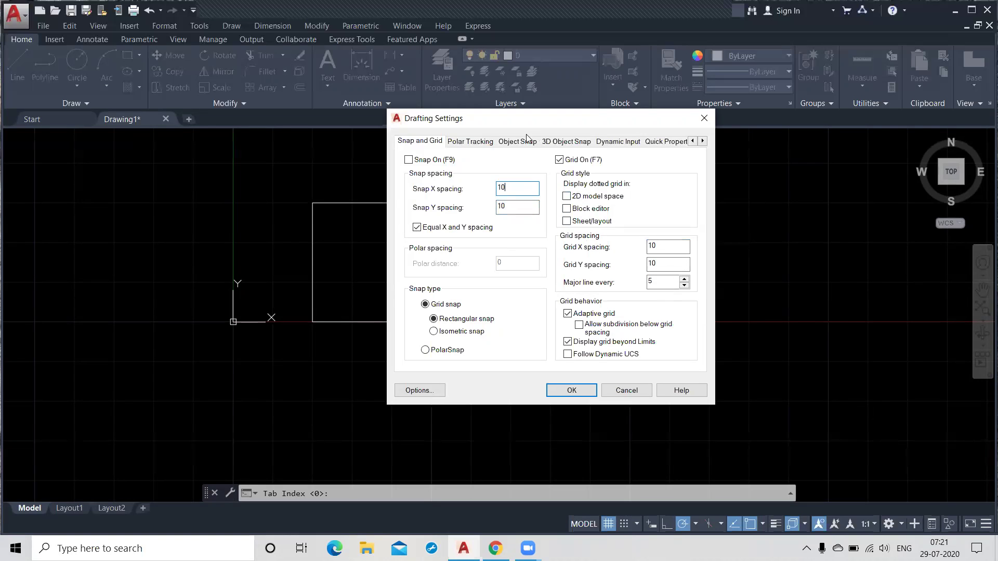
{"action": "left_click_drag", "start_coordinate": [517, 119], "coordinate": [376, 115]}
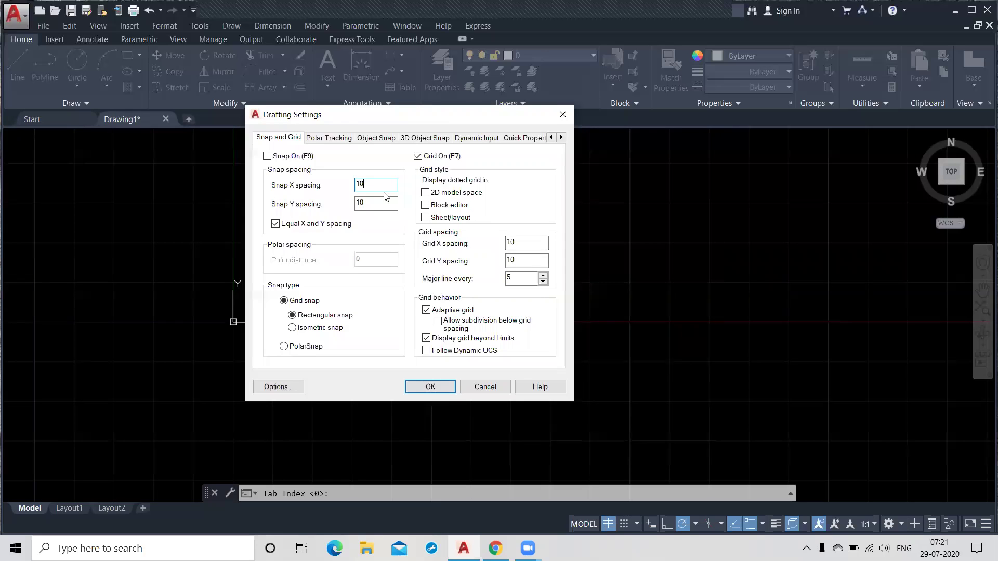
{"action": "key", "text": "BackSpace"}
{"action": "key", "text": "BackSpace"}
{"action": "type", "text": "5"}
{"action": "key", "text": "Tab"}
{"action": "left_click", "coordinate": [392, 296]}
{"action": "left_click", "coordinate": [434, 387]}
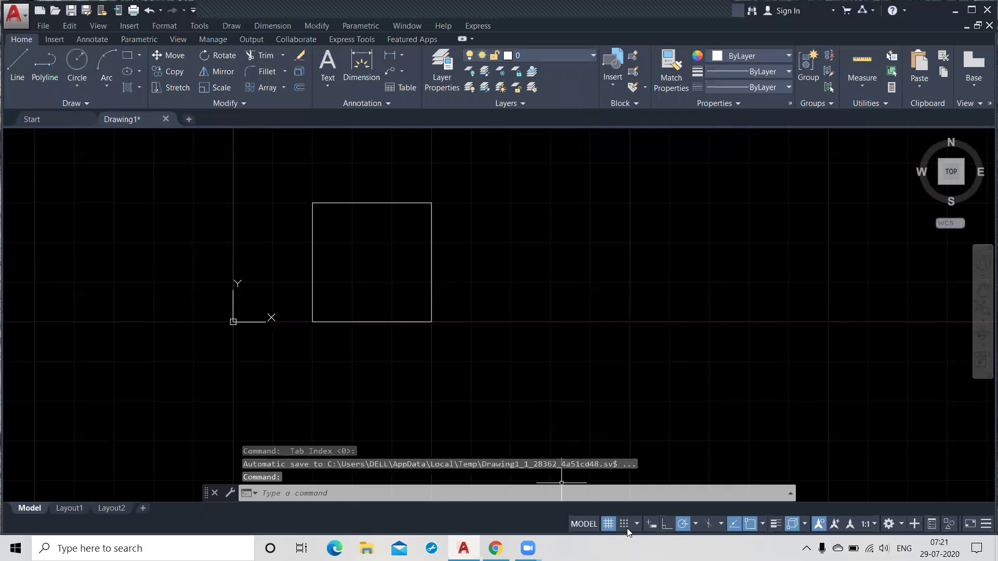
Step: Try out the 5-unit snap spacing beside the square with the Line command and snap mode on, without placing a point
{"action": "left_click", "coordinate": [27, 69]}
{"action": "scroll", "coordinate": [531, 322], "scroll_direction": "up", "scroll_amount": 4}
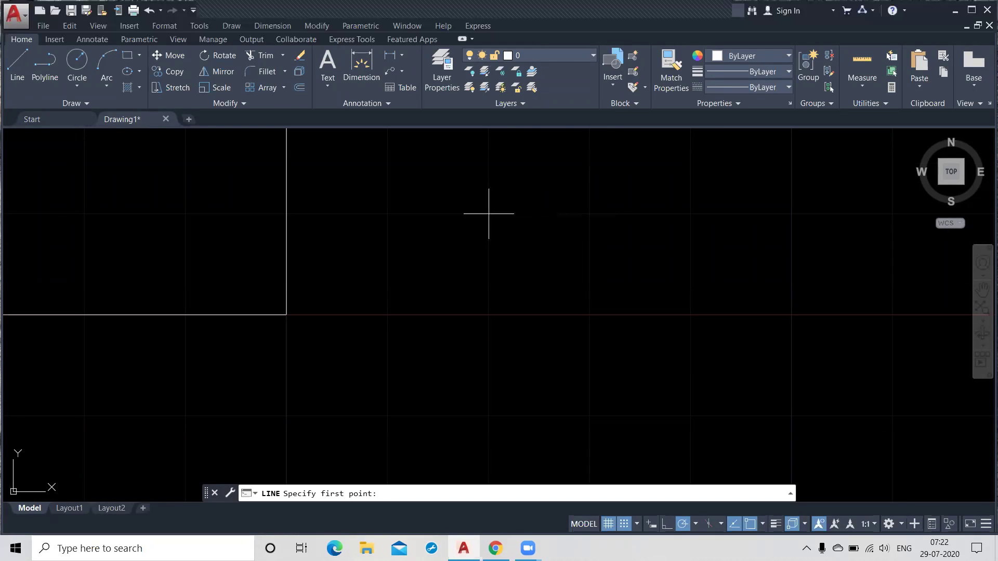
{"action": "key", "text": "Escape"}
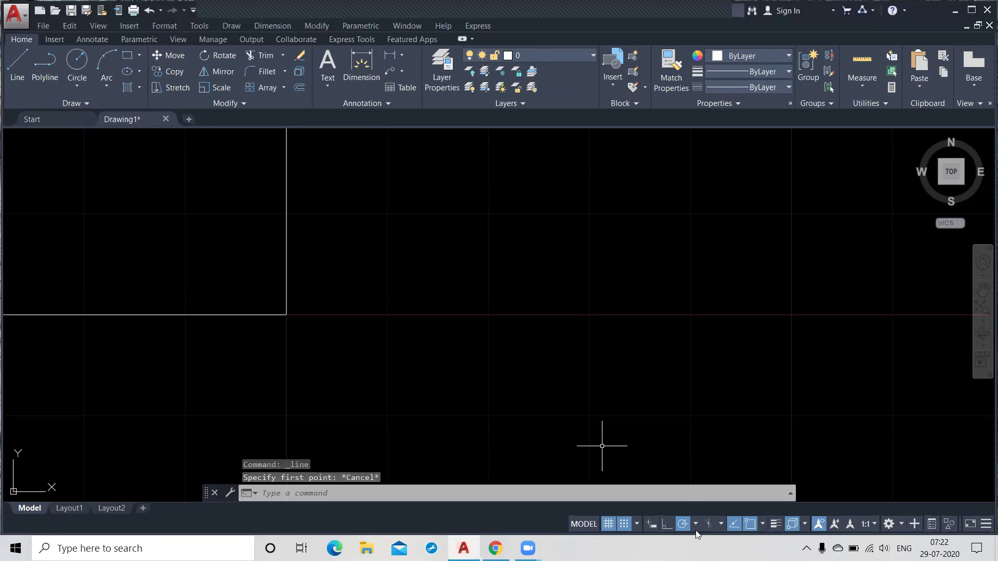
Step: Set the snap X and Y spacing to 10, keeping equal X and Y spacing
{"action": "right_click", "coordinate": [624, 523]}
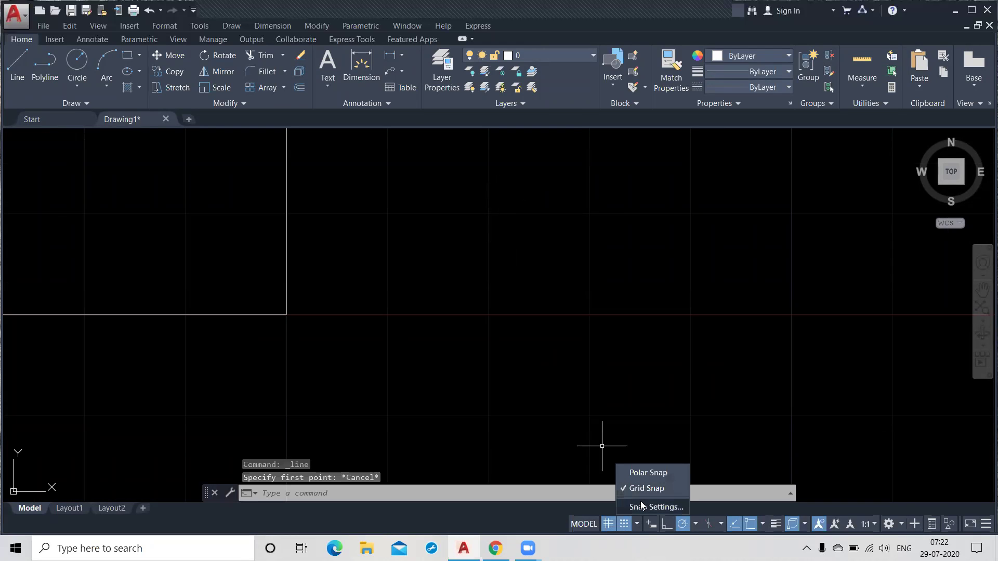
{"action": "left_click", "coordinate": [640, 507]}
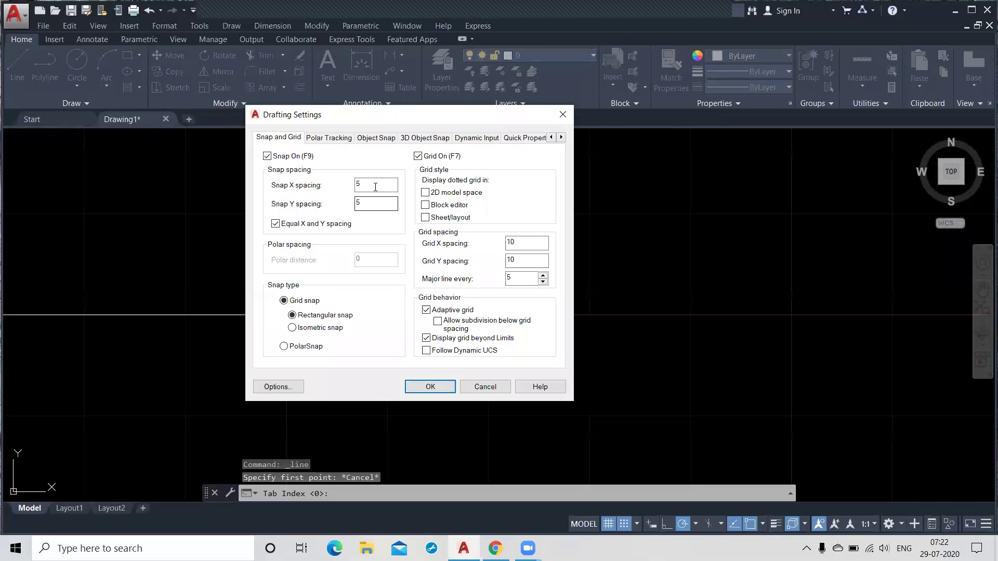
{"action": "type", "text": "10"}
{"action": "key", "text": "Tab"}
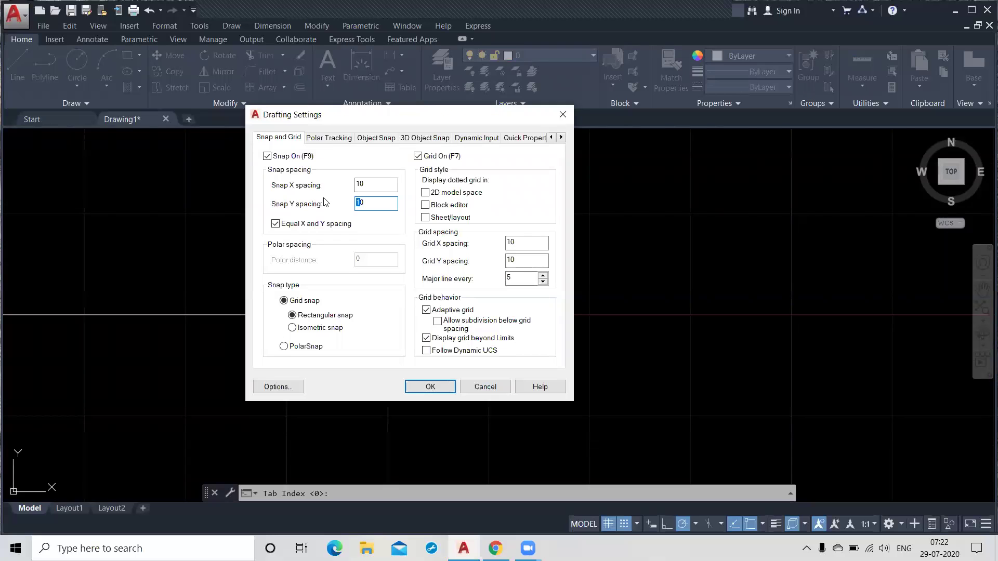
{"action": "left_click", "coordinate": [275, 224]}
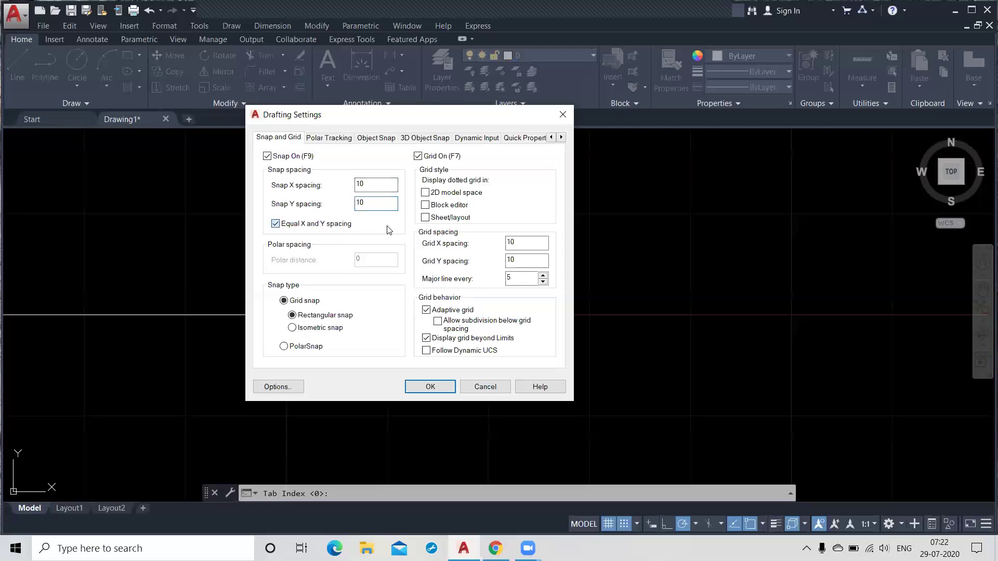
Step: Set the polar tracking increment angle to 20 and apply the drafting settings
{"action": "left_click", "coordinate": [322, 139]}
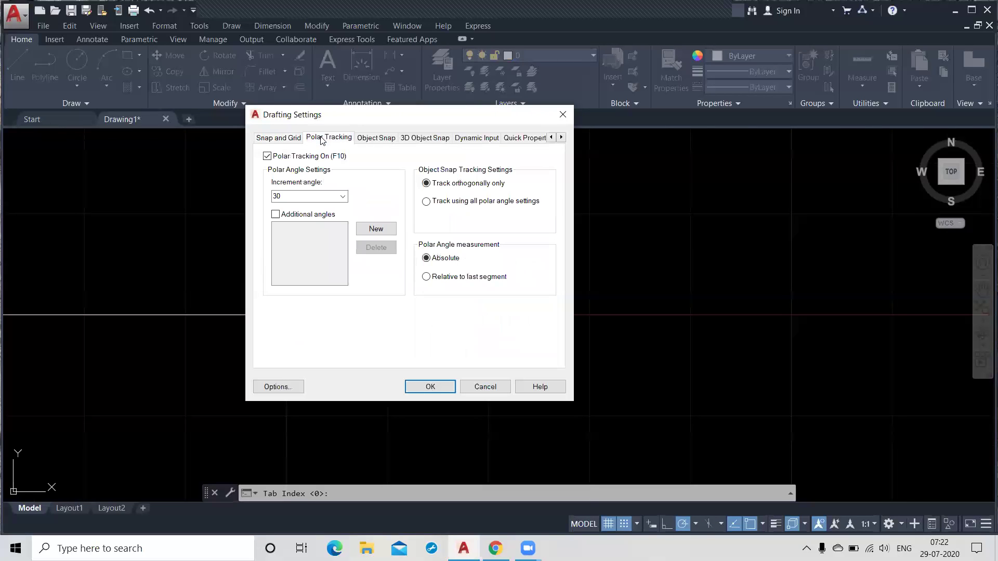
{"action": "double_click", "coordinate": [293, 198]}
{"action": "type", "text": "20"}
{"action": "left_click", "coordinate": [433, 388]}
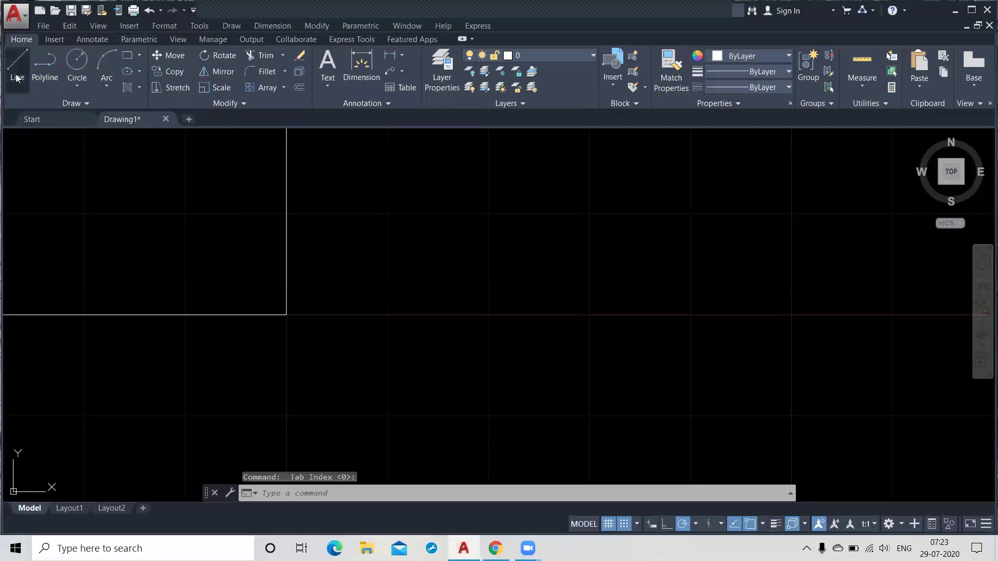
Step: Try a line from the X axis beside the square, turning snap mode off to follow the 20° polar increments
{"action": "left_click", "coordinate": [17, 65]}
{"action": "left_click", "coordinate": [387, 315]}
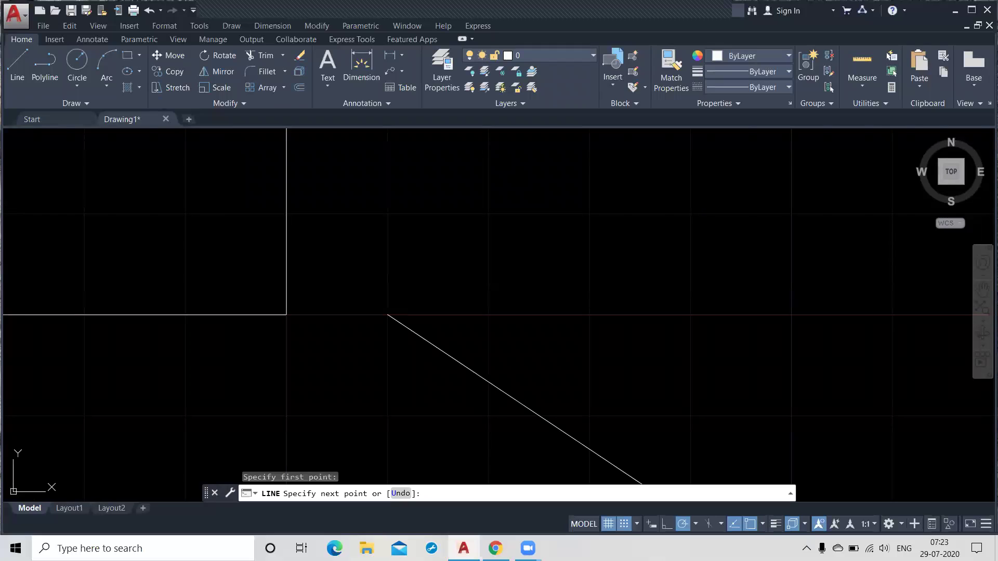
{"action": "left_click", "coordinate": [630, 522]}
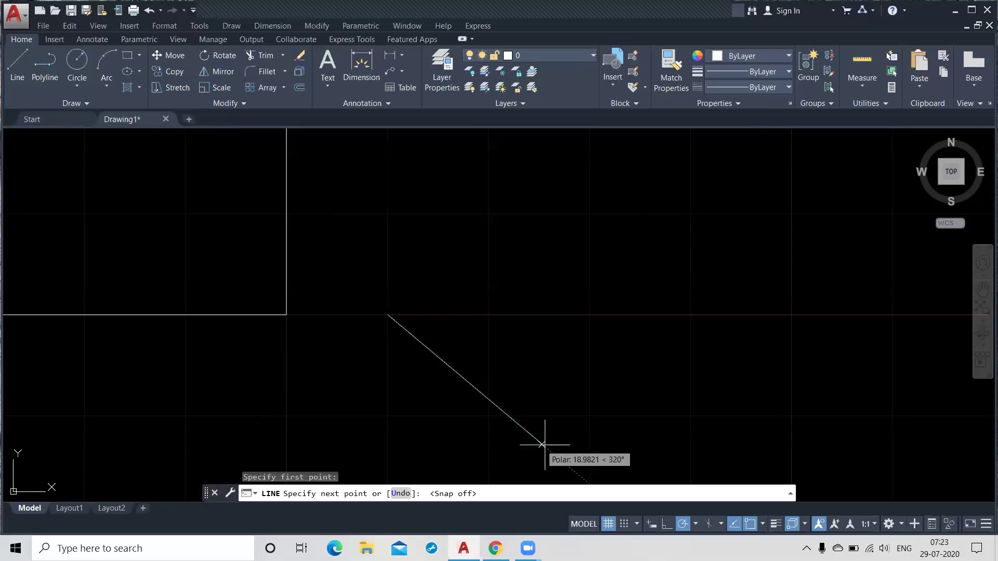
{"action": "key", "text": "Escape"}
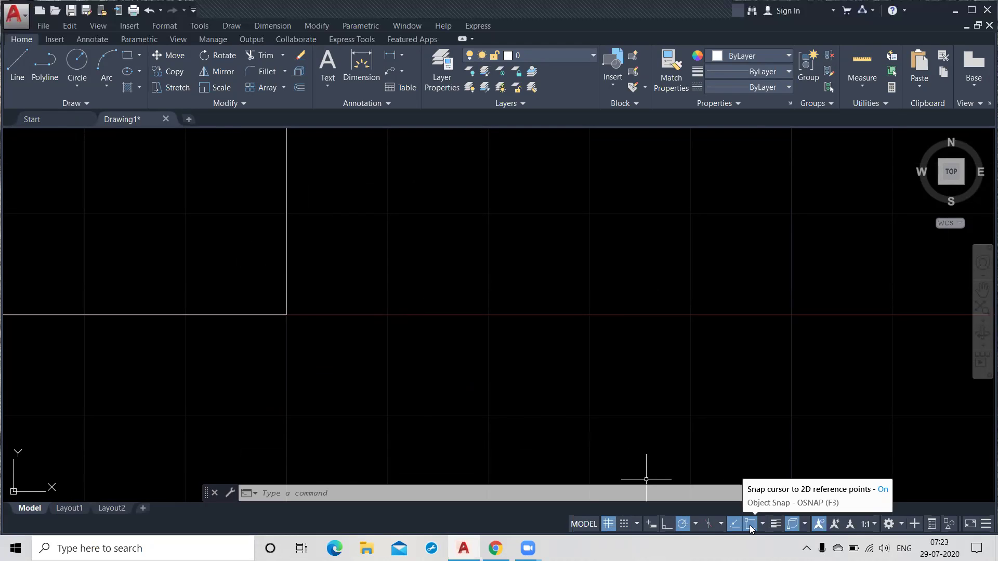
Step: Draw a circle in the empty area beside the square, crossing the X axis
{"action": "left_click", "coordinate": [83, 66]}
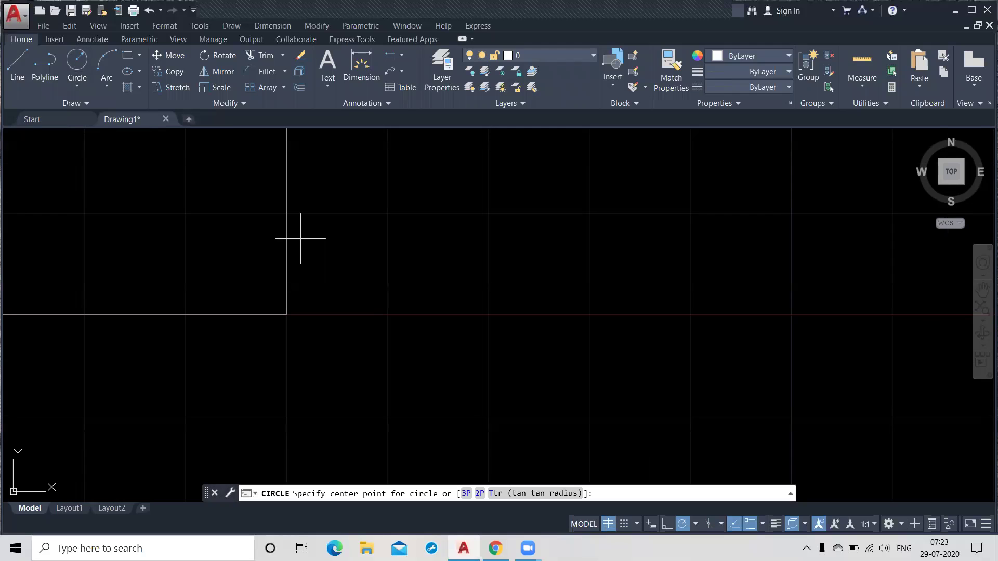
{"action": "left_click", "coordinate": [70, 58]}
{"action": "left_click", "coordinate": [578, 347]}
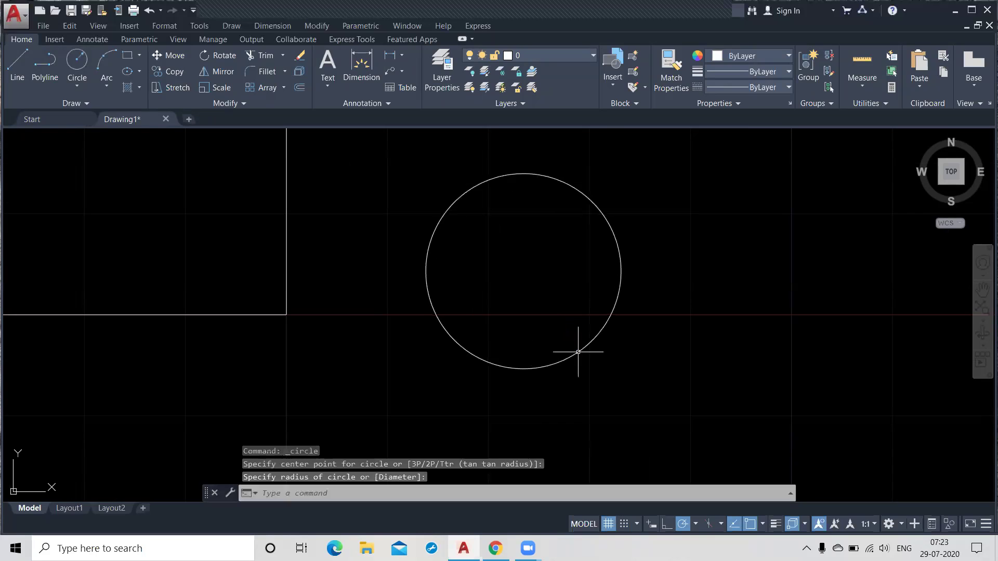
Step: Draw a short horizontal line to the right of the circle, above the X axis
{"action": "left_click", "coordinate": [18, 65]}
{"action": "left_click", "coordinate": [709, 228]}
{"action": "left_click", "coordinate": [831, 229]}
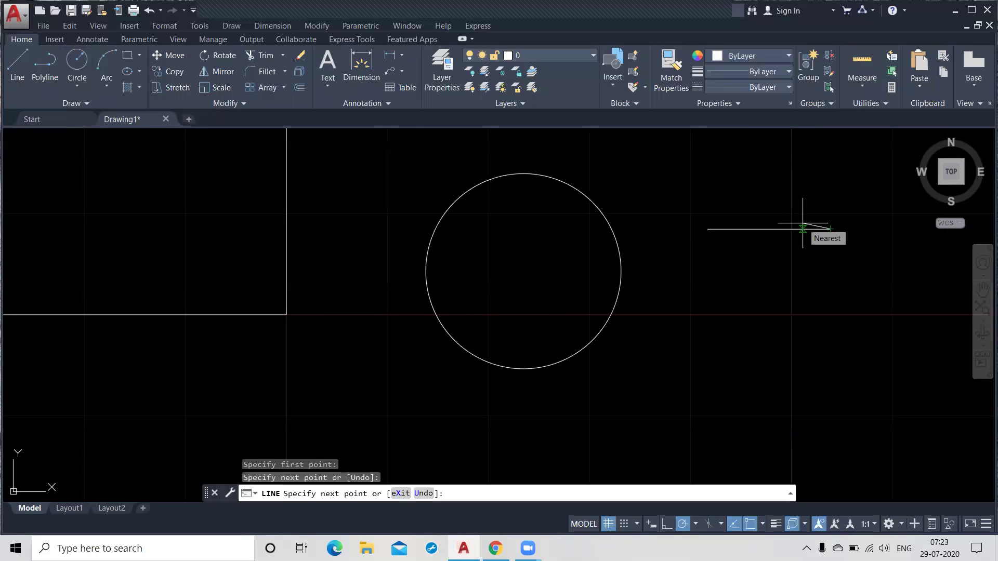
{"action": "key", "text": "Return"}
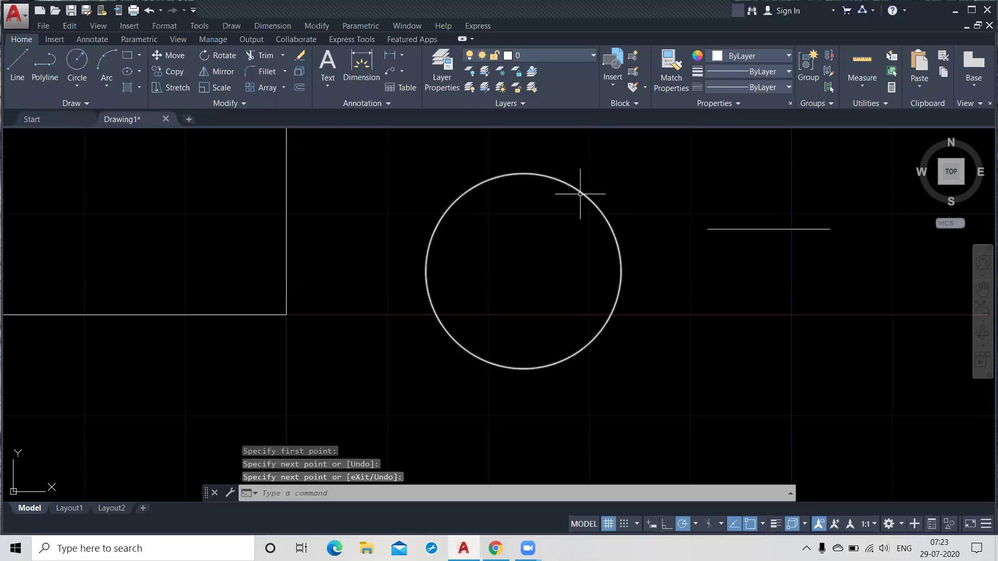
Step: Try object snaps on the circle and start a line from the right endpoint of the horizontal line, without placing its end
{"action": "left_click", "coordinate": [17, 65]}
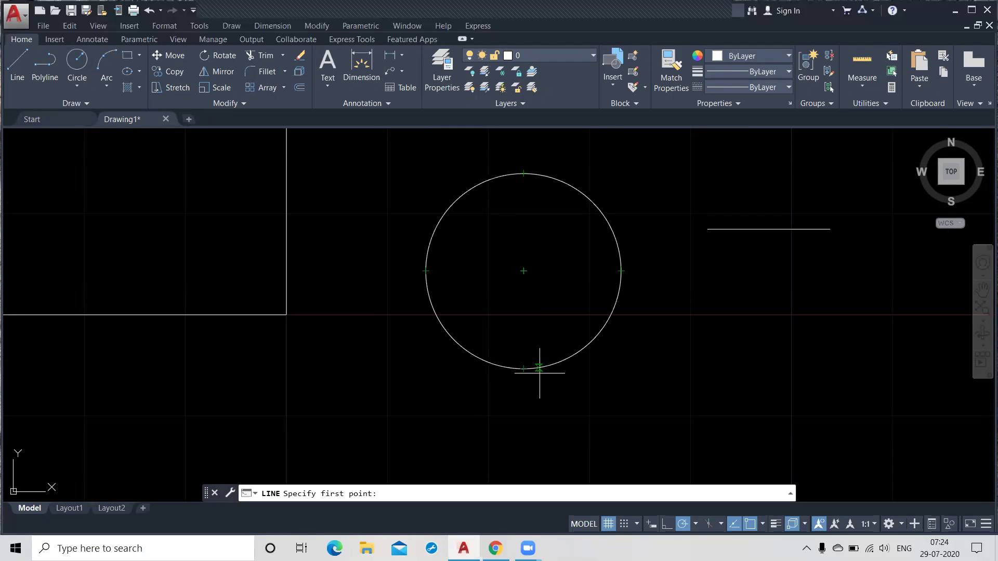
{"action": "key", "text": "Return"}
{"action": "right_click", "coordinate": [816, 310]}
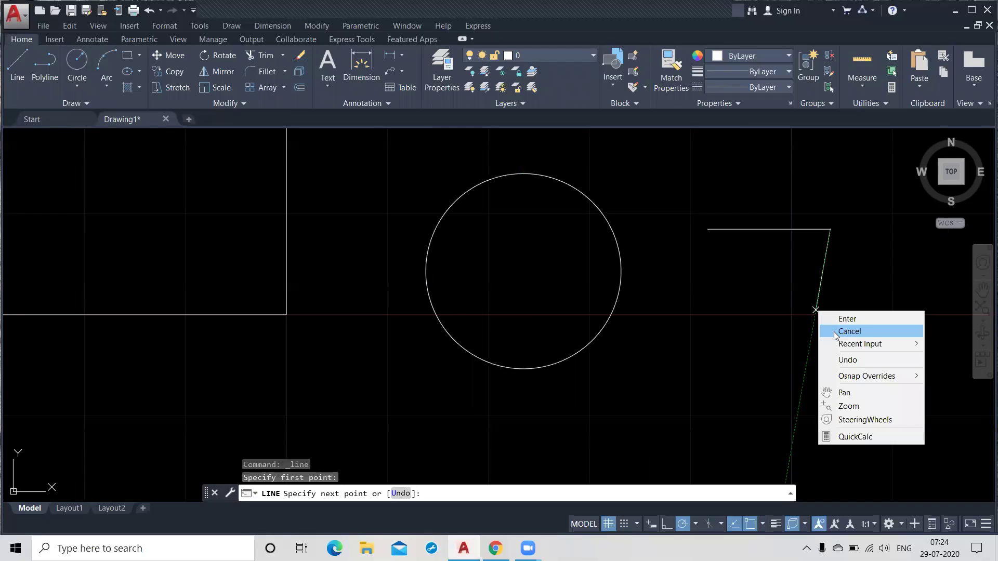
{"action": "left_click", "coordinate": [836, 322]}
Step: Turn off object snap and object snap tracking
{"action": "left_click", "coordinate": [749, 525]}
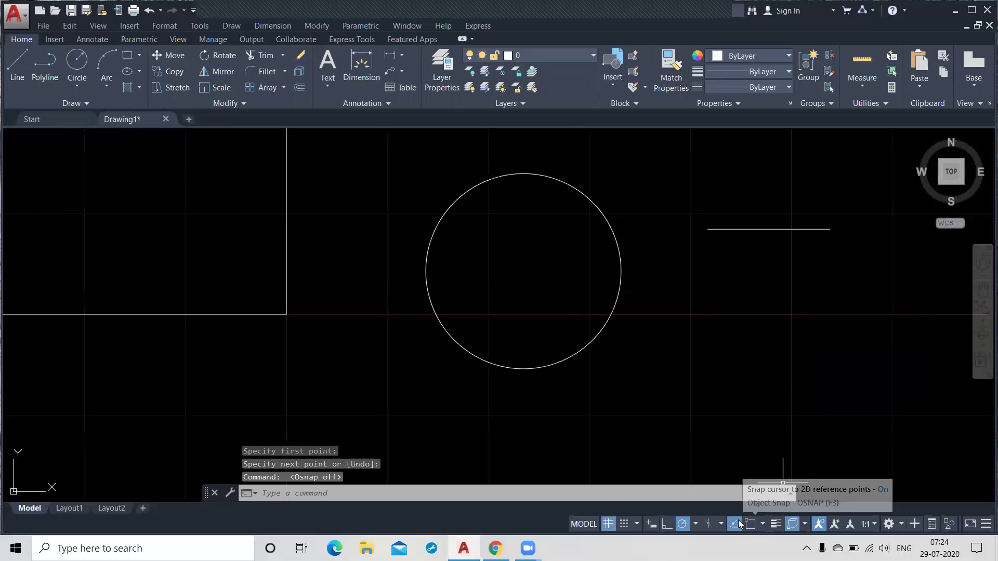
{"action": "left_click", "coordinate": [733, 526]}
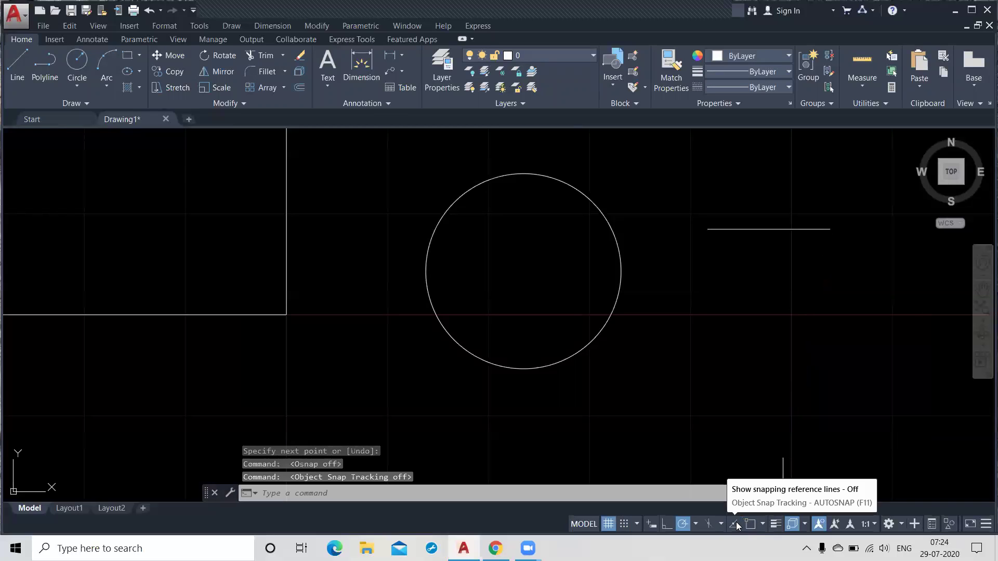
Step: Try a line from the horizontal line's right end with object snap off, and turn object snap back on
{"action": "left_click", "coordinate": [26, 59]}
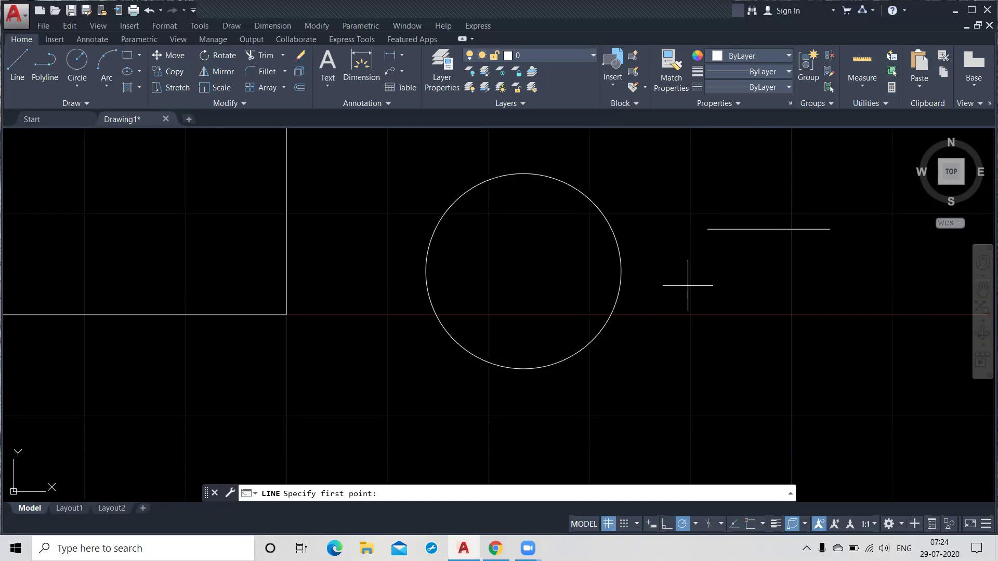
{"action": "key", "text": "Return"}
{"action": "right_click", "coordinate": [702, 292]}
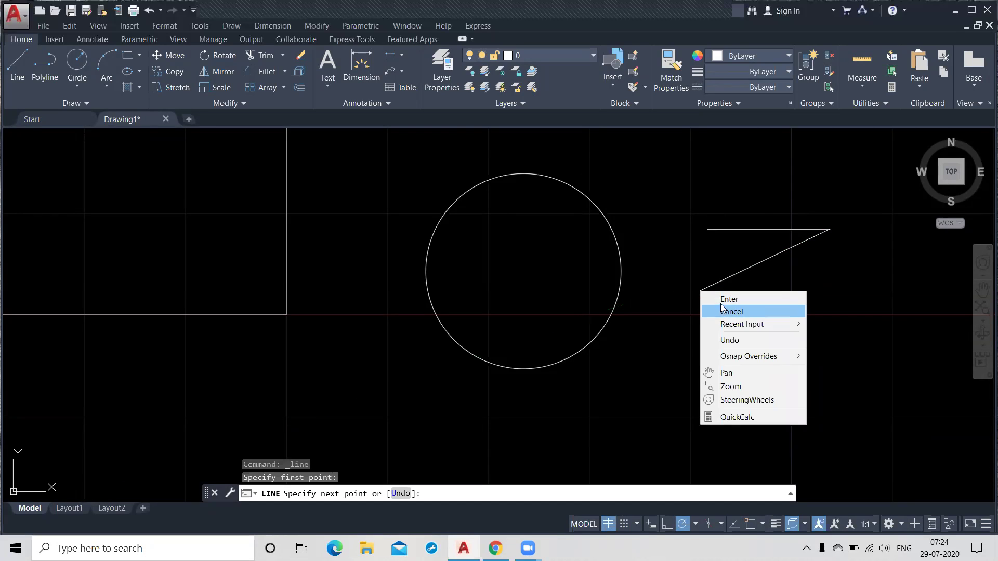
{"action": "left_click", "coordinate": [728, 299]}
{"action": "left_click", "coordinate": [751, 524]}
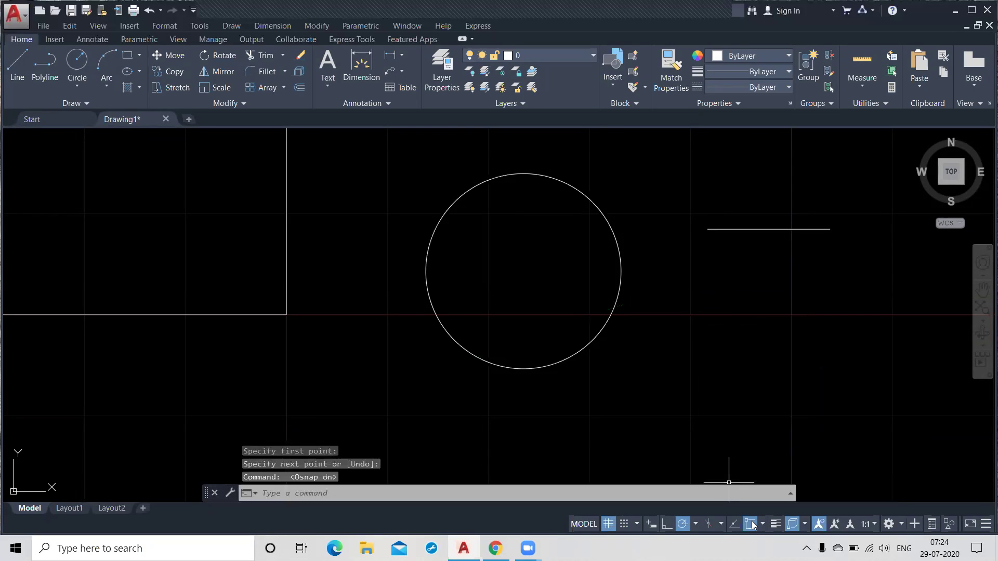
Step: Review the object snap modes in the drafting settings and accept them
{"action": "right_click", "coordinate": [751, 525]}
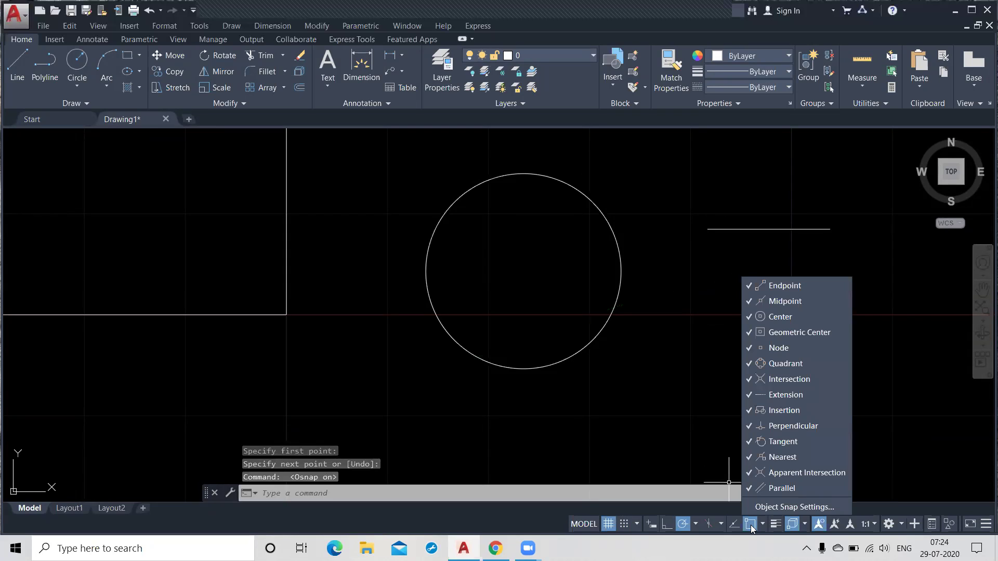
{"action": "left_click", "coordinate": [781, 506]}
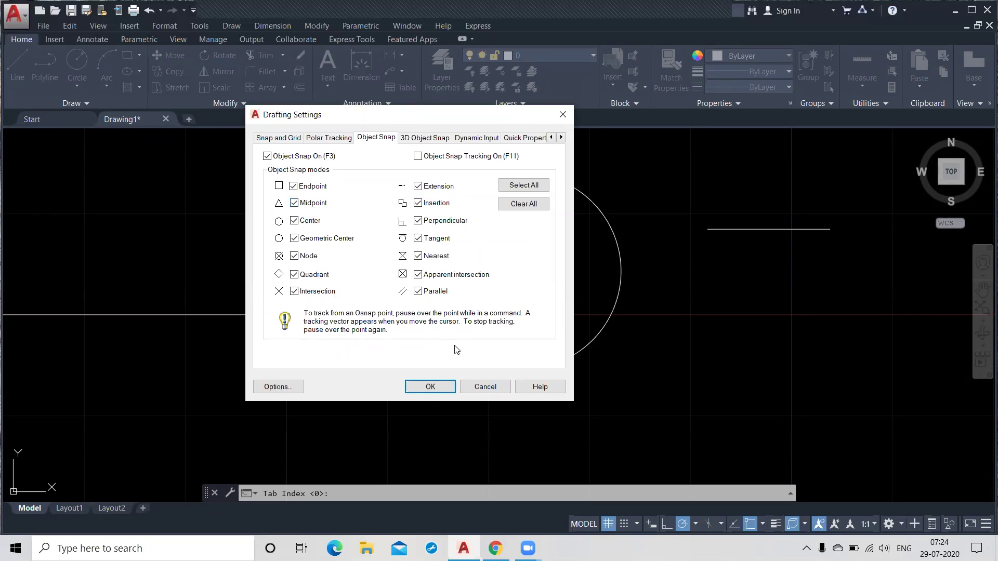
{"action": "left_click", "coordinate": [430, 388]}
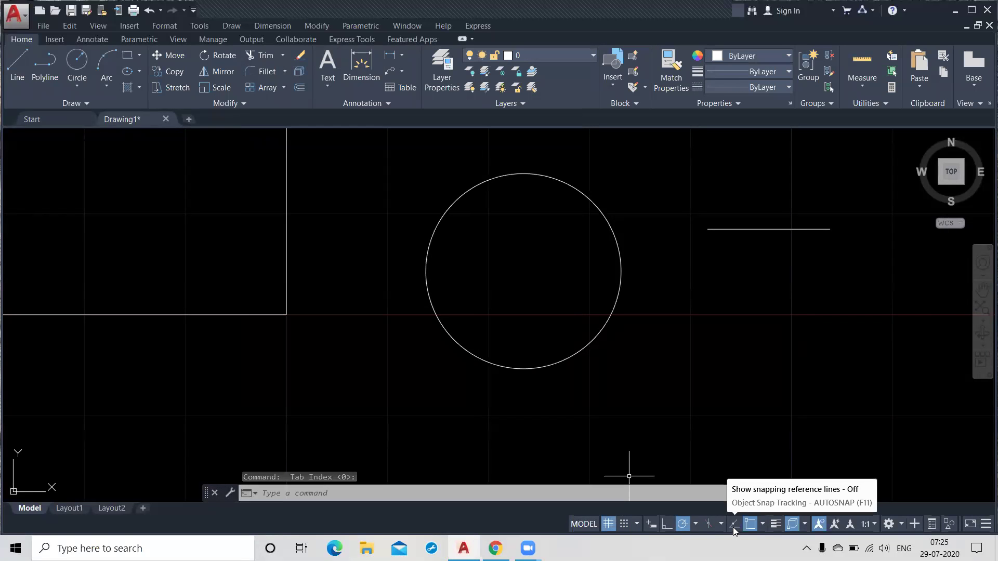
Step: Draw three lines from the short horizontal line's right end to close a rectangle below it, with object snap tracking turned on
{"action": "left_click", "coordinate": [23, 66]}
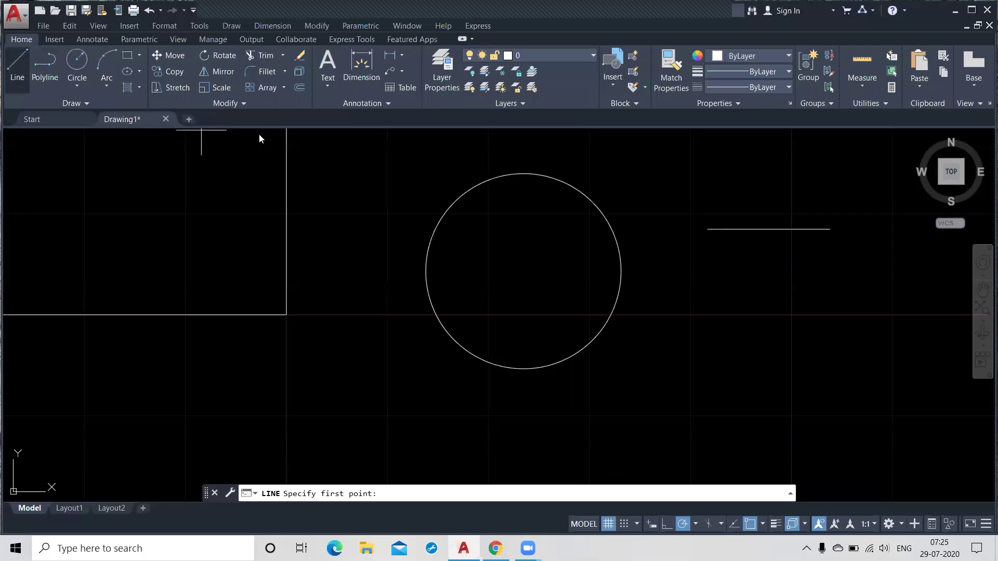
{"action": "left_click", "coordinate": [830, 229]}
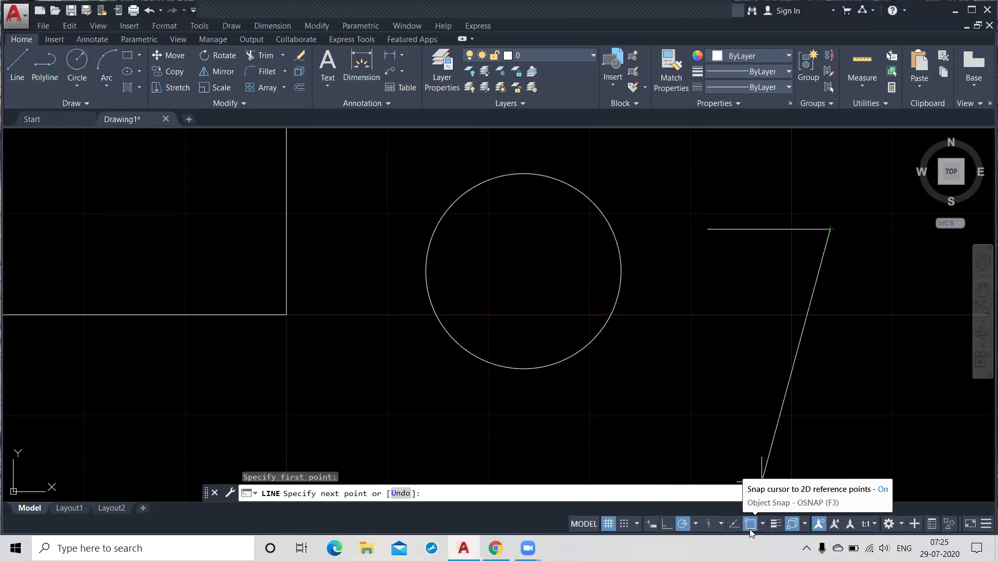
{"action": "left_click", "coordinate": [734, 524]}
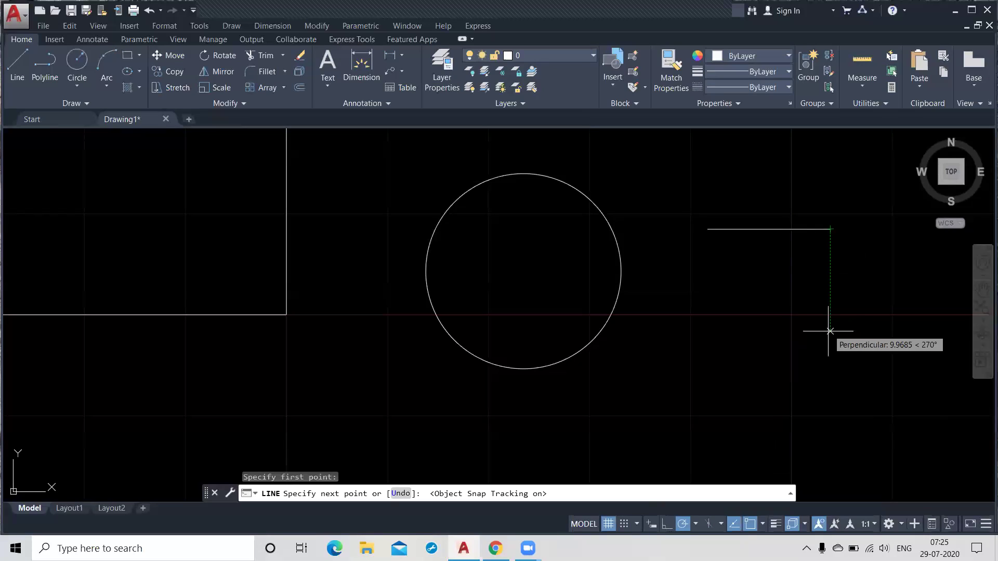
{"action": "left_click", "coordinate": [831, 337]}
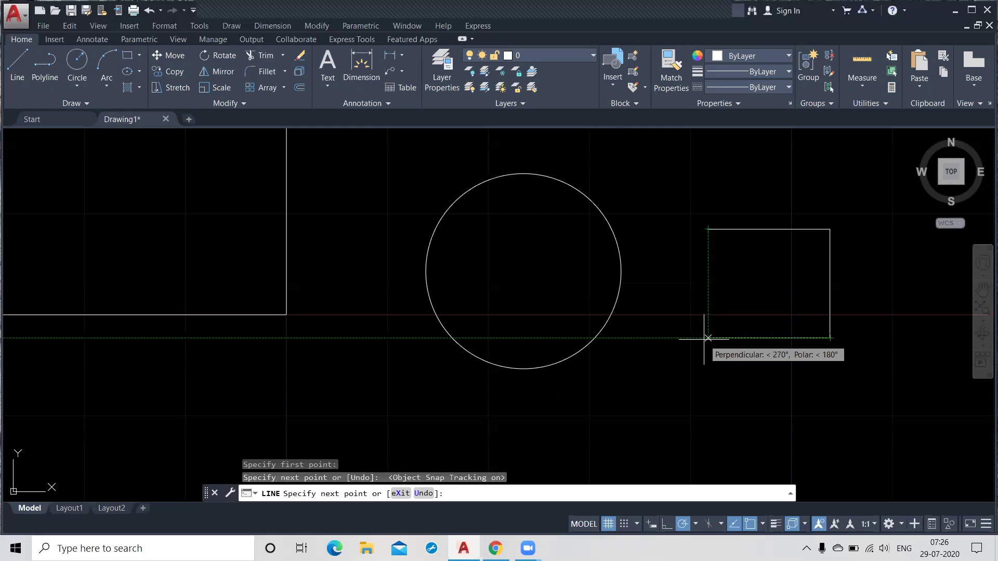
{"action": "left_click", "coordinate": [708, 338]}
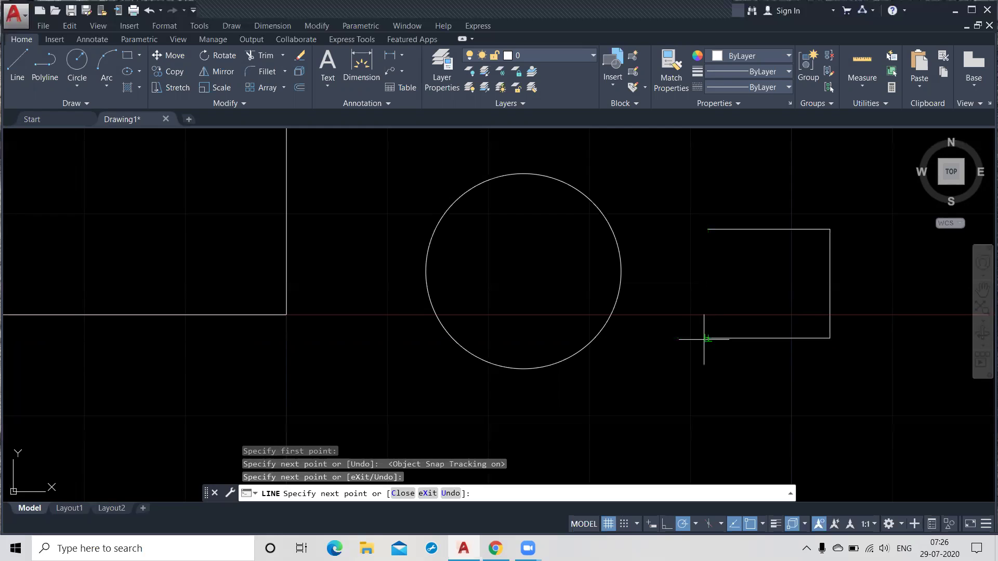
{"action": "left_click", "coordinate": [708, 229]}
{"action": "right_click", "coordinate": [726, 259]}
{"action": "left_click", "coordinate": [738, 266]}
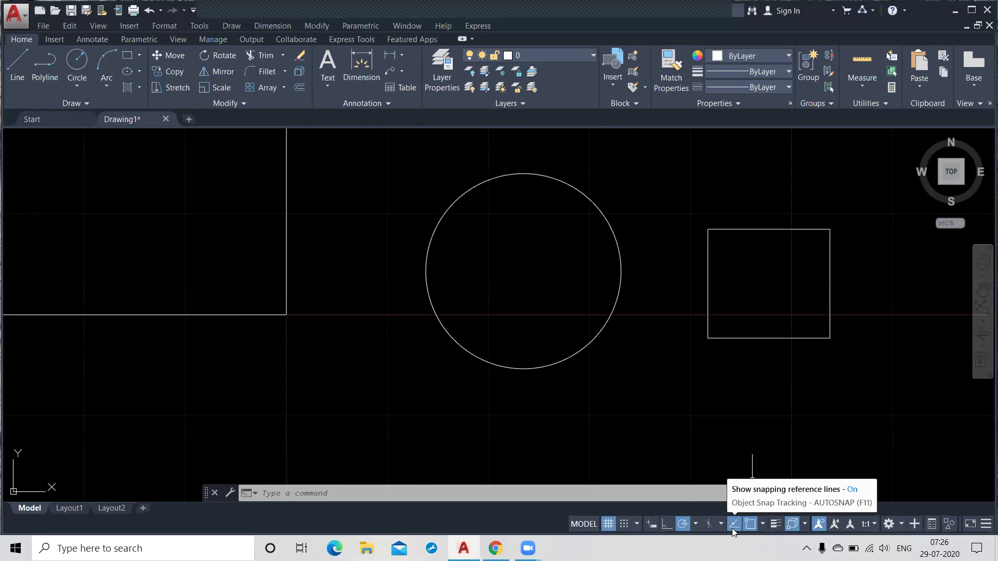
Step: Set the lineweight of the large square's top edge to 0.35 mm and deselect it
{"action": "scroll", "coordinate": [447, 289], "scroll_direction": "down", "scroll_amount": 4}
{"action": "middle_click_drag", "start_coordinate": [440, 301], "coordinate": [488, 377]}
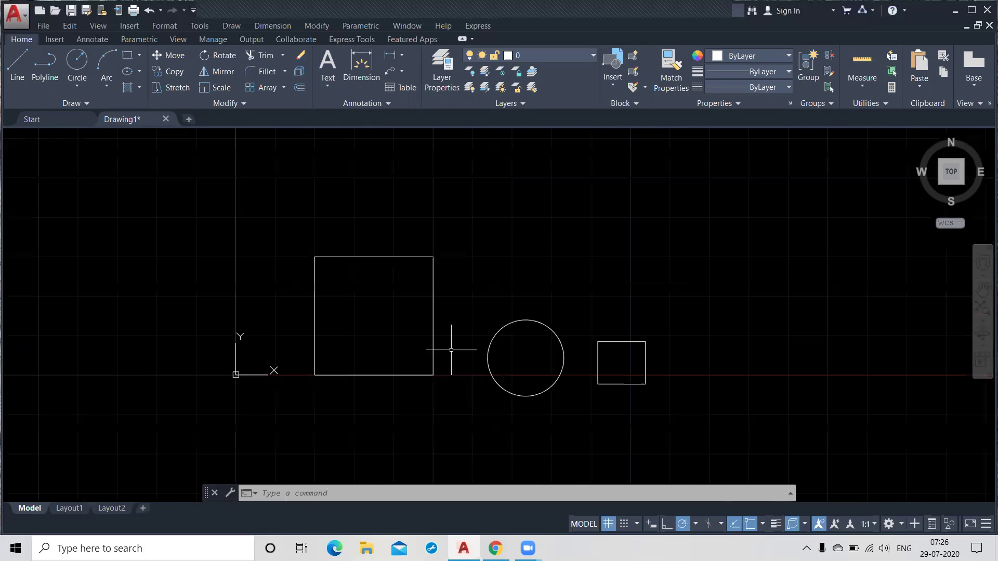
{"action": "left_click", "coordinate": [394, 256]}
{"action": "left_click", "coordinate": [769, 73]}
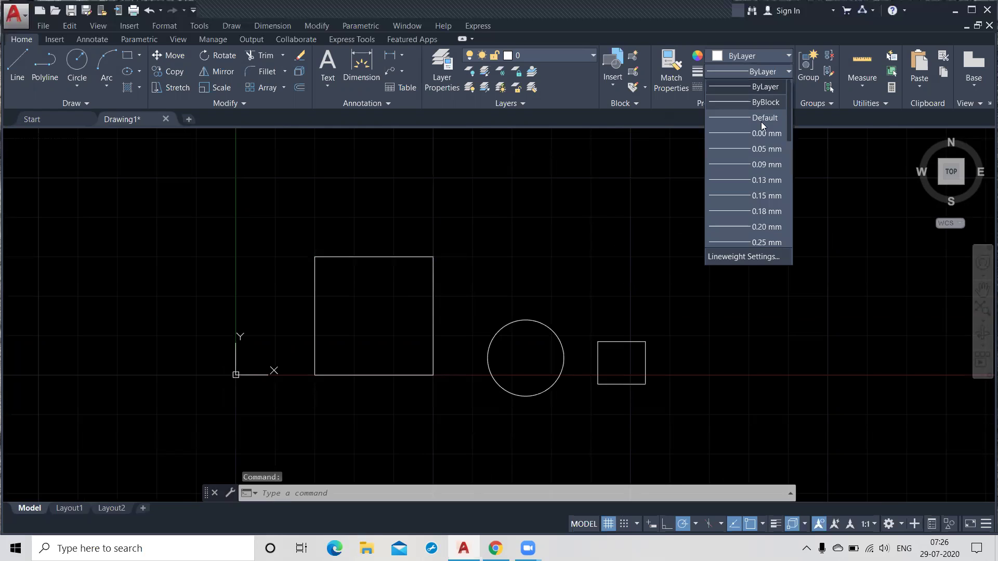
{"action": "scroll", "coordinate": [739, 212], "scroll_direction": "down", "scroll_amount": 2}
{"action": "left_click", "coordinate": [733, 181]}
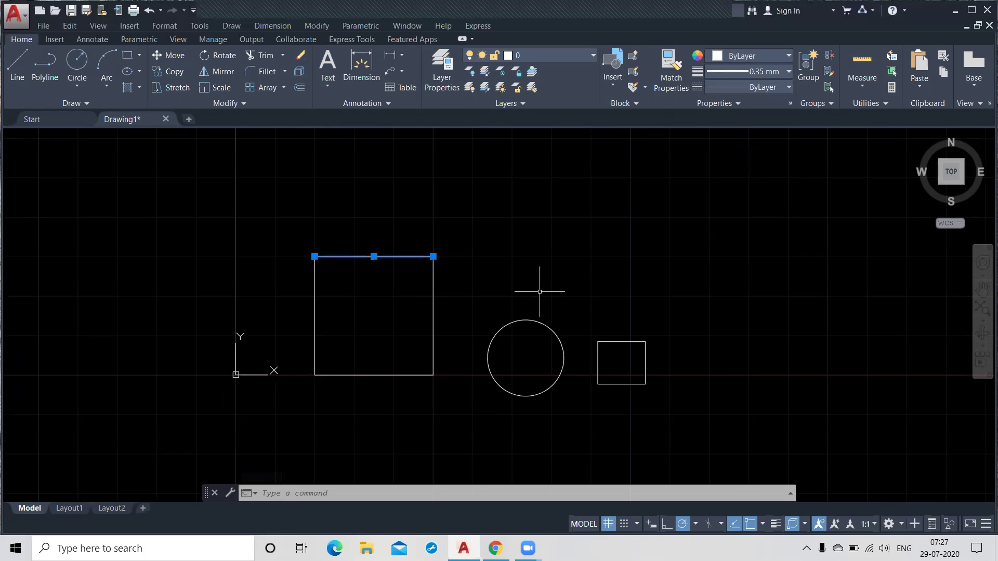
{"action": "key", "text": "Escape"}
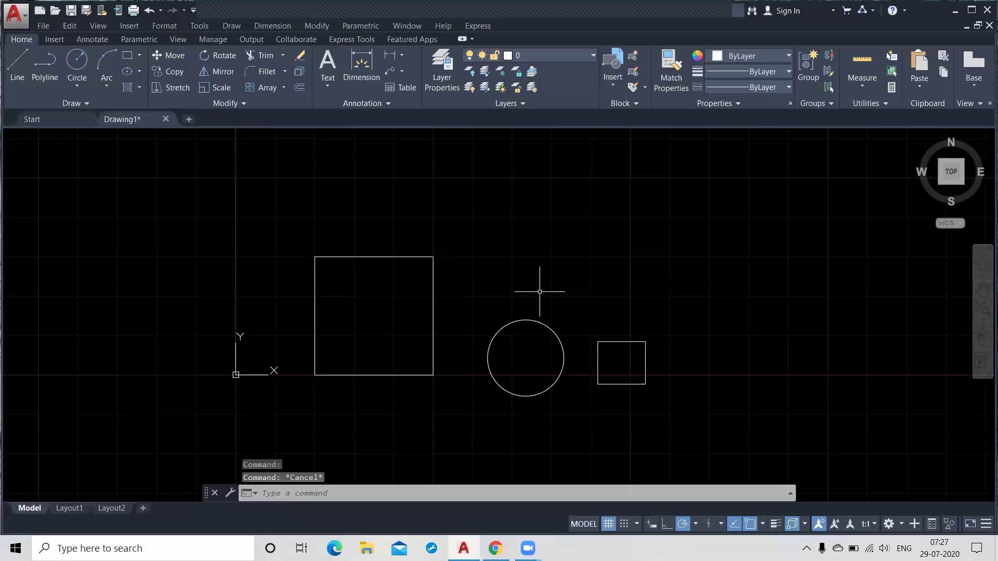
Step: Toggle the lineweight display on and off several times, leaving it turned on
{"action": "left_click", "coordinate": [777, 524]}
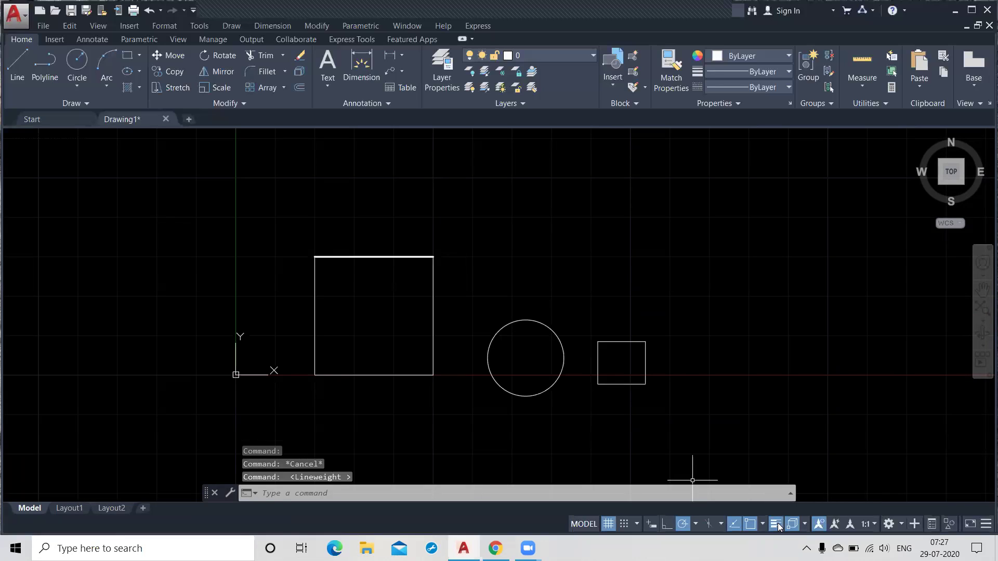
{"action": "left_click", "coordinate": [777, 524]}
{"action": "left_click", "coordinate": [777, 525]}
{"action": "left_click", "coordinate": [778, 525]}
{"action": "left_click", "coordinate": [777, 526]}
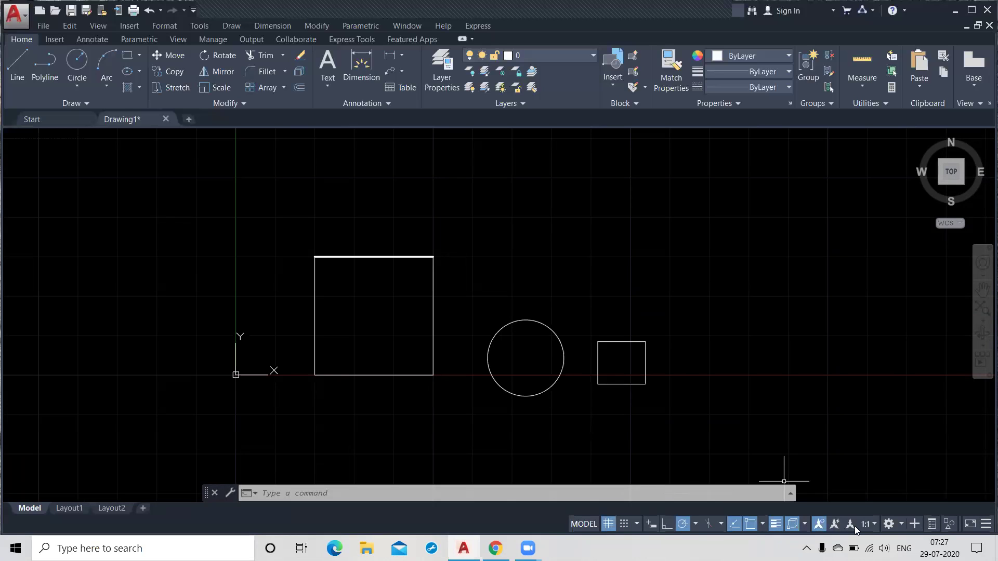
Step: Review the list of annotation scales and the workspace options
{"action": "left_click", "coordinate": [875, 525]}
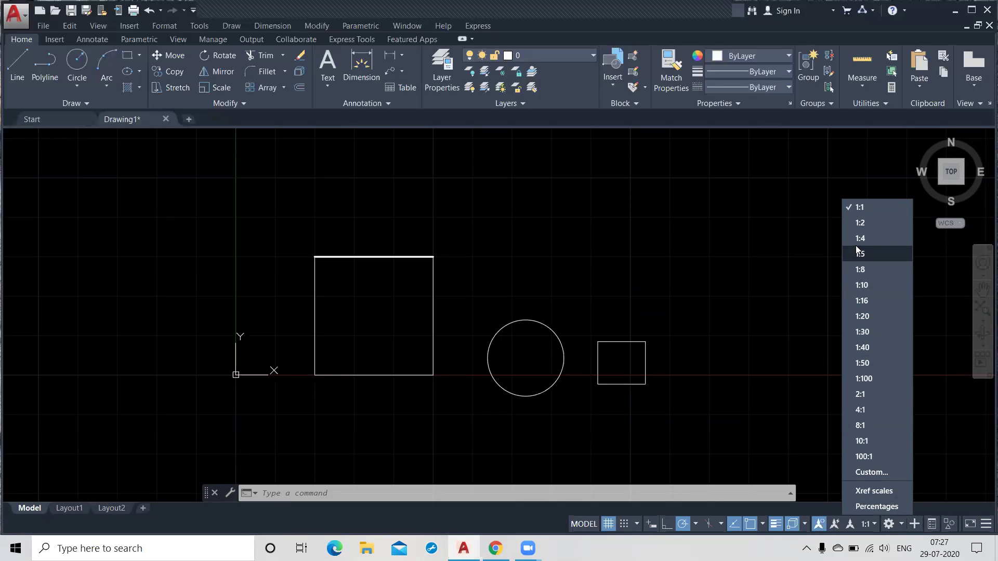
{"action": "left_click", "coordinate": [759, 300]}
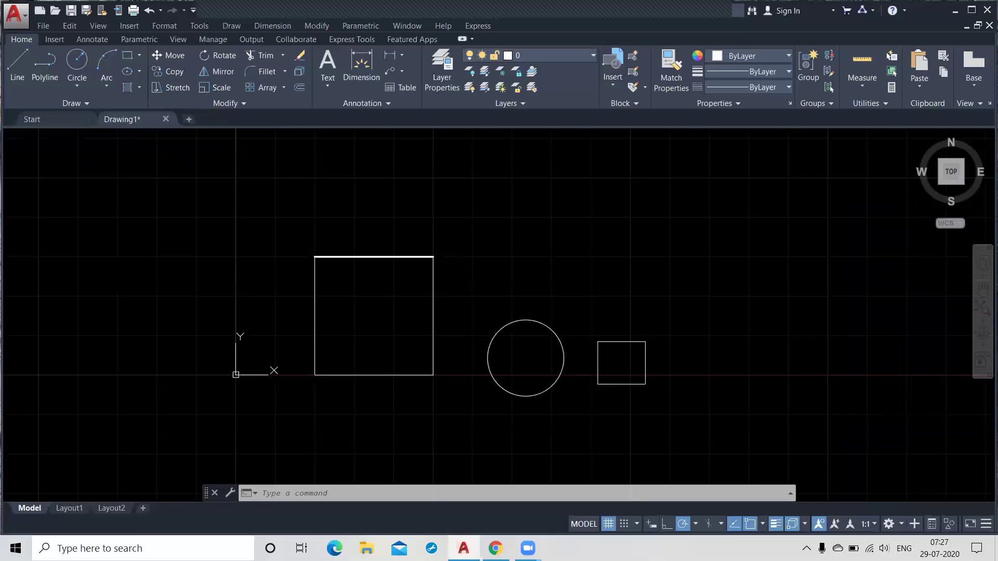
{"action": "left_click", "coordinate": [900, 525]}
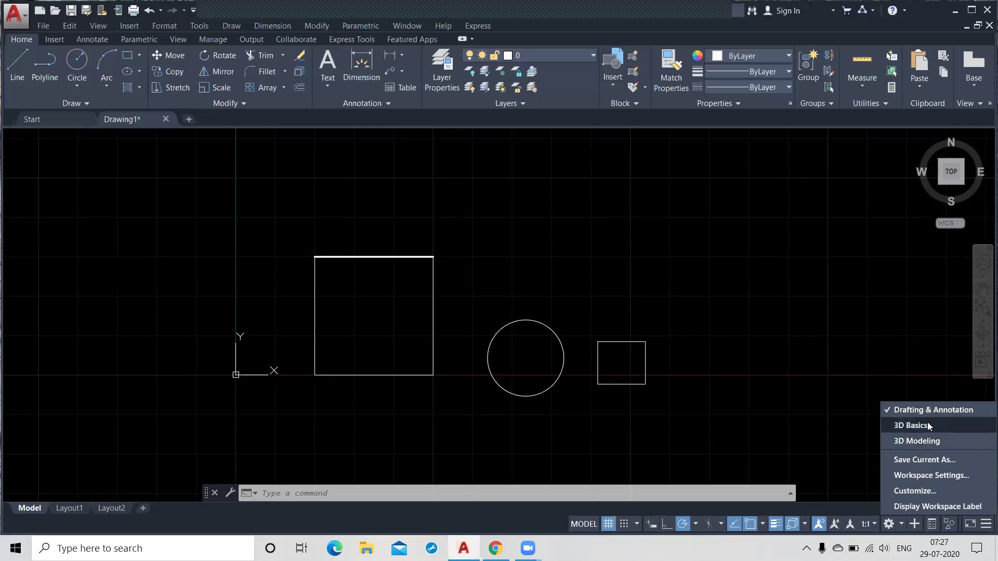
{"action": "left_click", "coordinate": [823, 393]}
Step: Turn on Quick Properties, inspect the small rectangle's top line with it, and close the properties palette
{"action": "left_click", "coordinate": [931, 528]}
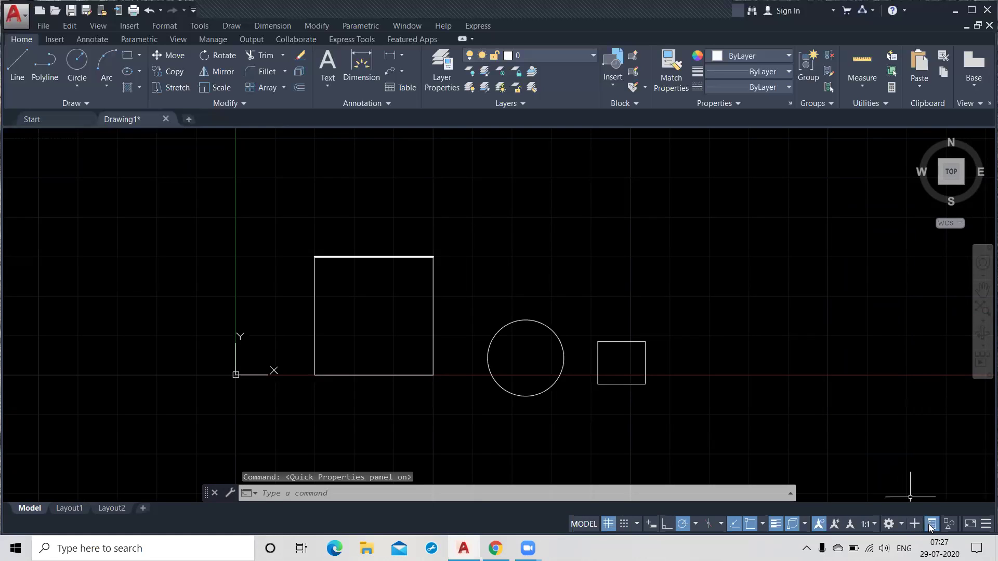
{"action": "left_click", "coordinate": [618, 341]}
{"action": "left_click_drag", "start_coordinate": [673, 366], "coordinate": [654, 253]}
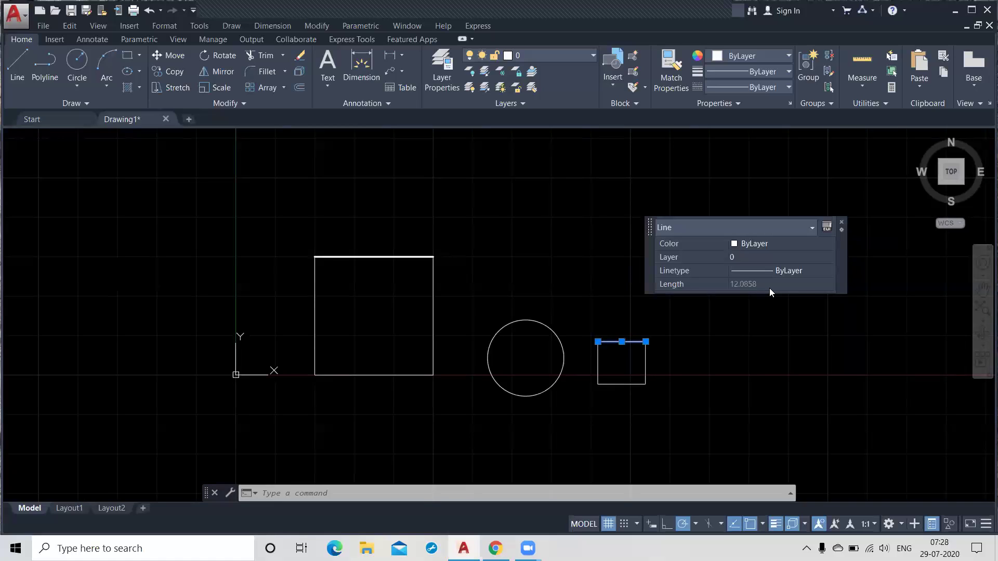
{"action": "left_click", "coordinate": [842, 223]}
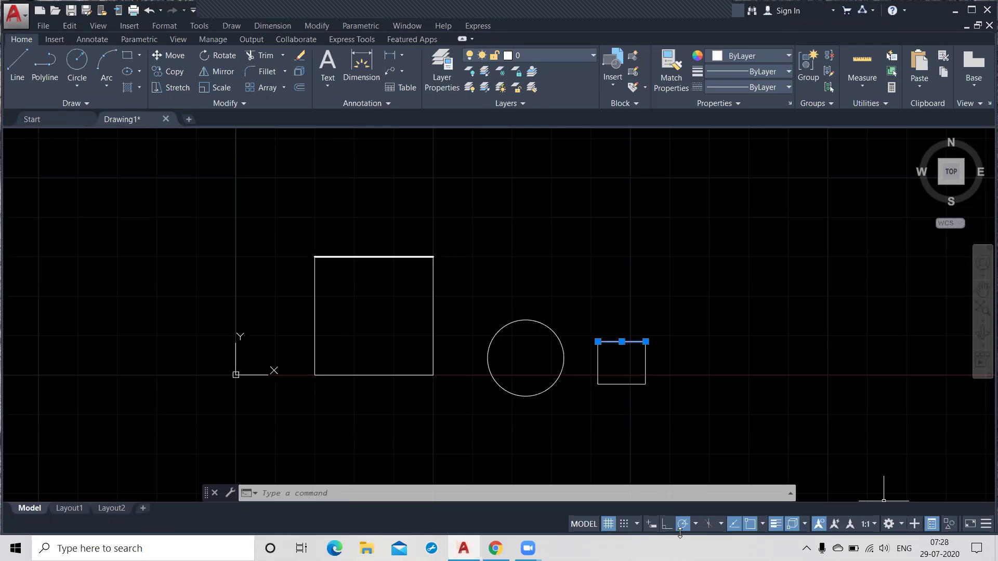
Step: Review which drafting tools can be shown on the status bar and deselect the small rectangle's top line
{"action": "left_click", "coordinate": [985, 526]}
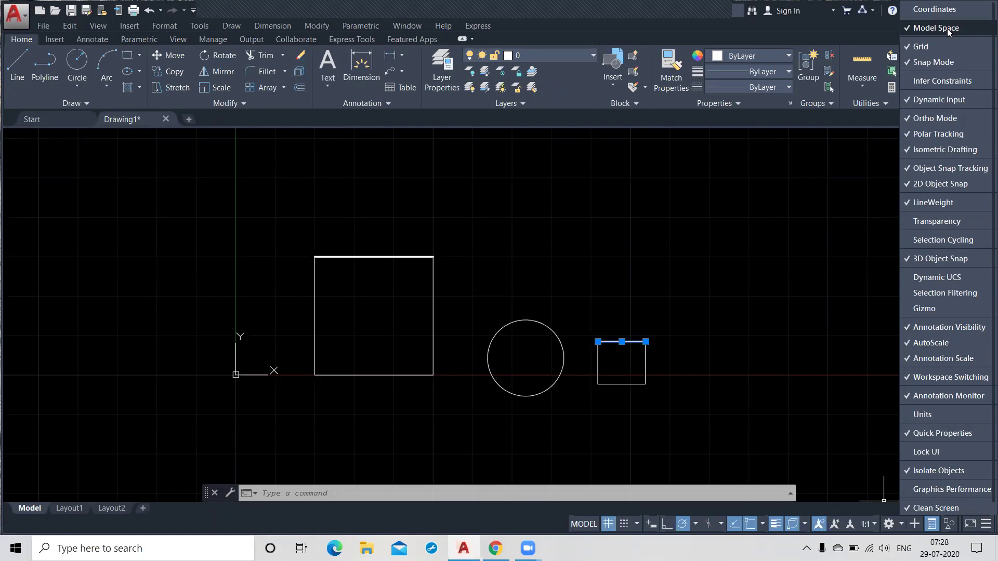
{"action": "left_click", "coordinate": [655, 216]}
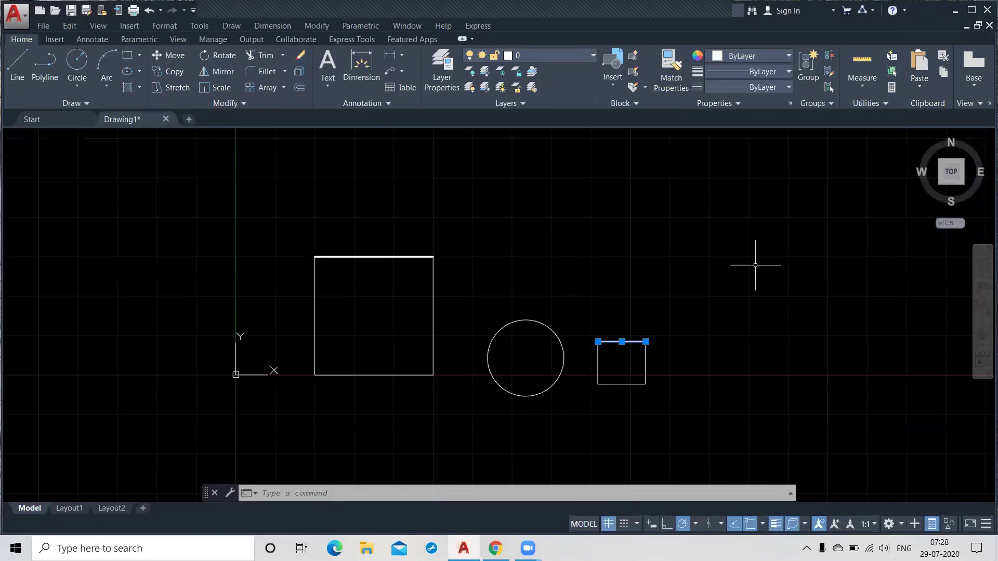
{"action": "key", "text": "Escape"}
{"action": "key", "text": "Escape"}
Step: Draw a large circle in the empty area left of the origin
{"action": "scroll", "coordinate": [753, 295], "scroll_direction": "down", "scroll_amount": 2}
{"action": "middle_click_drag", "start_coordinate": [801, 346], "coordinate": [779, 332]}
{"action": "left_click", "coordinate": [78, 61]}
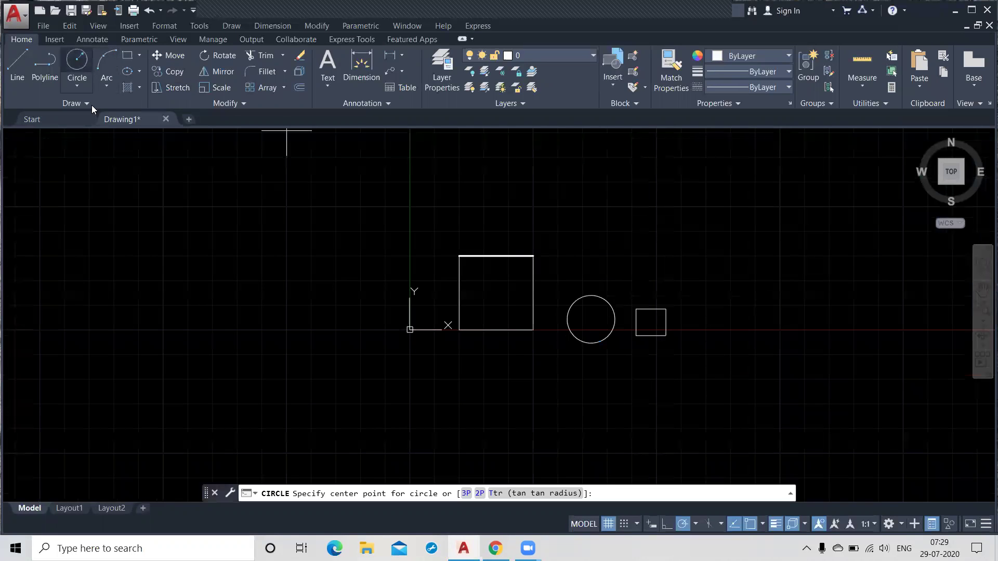
{"action": "left_click", "coordinate": [147, 282]}
{"action": "left_click", "coordinate": [217, 329]}
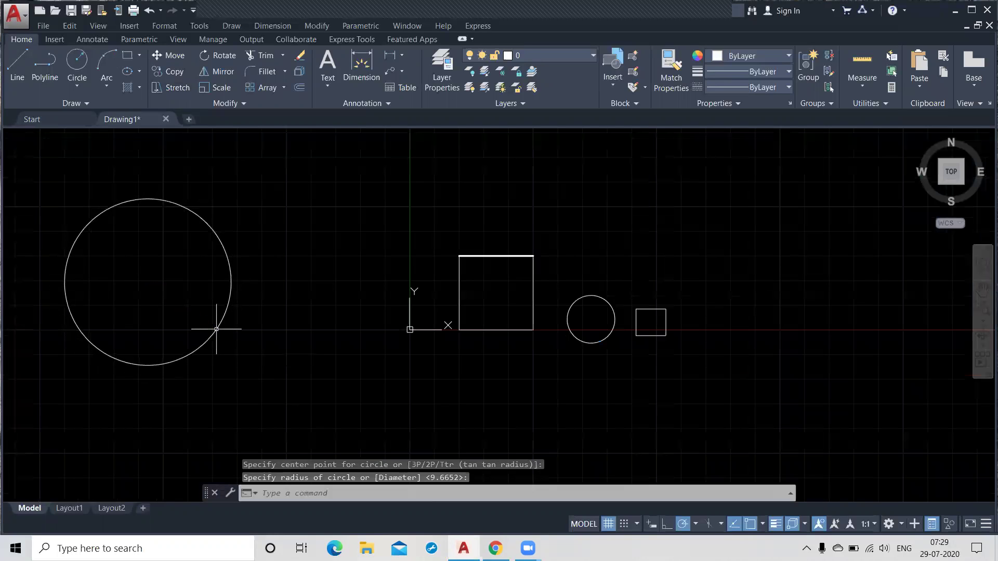
Step: Preview the Layout1 and Layout2 sheets while staying in model space
{"action": "middle_click_drag", "start_coordinate": [311, 308], "coordinate": [409, 296]}
{"action": "mouse_move", "coordinate": [54, 508]}
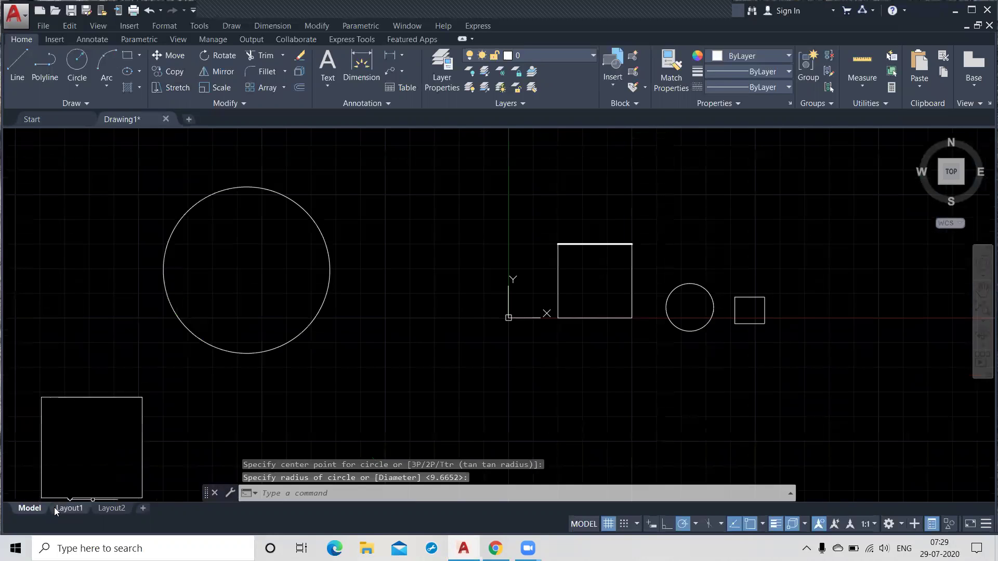
{"action": "mouse_move", "coordinate": [115, 506]}
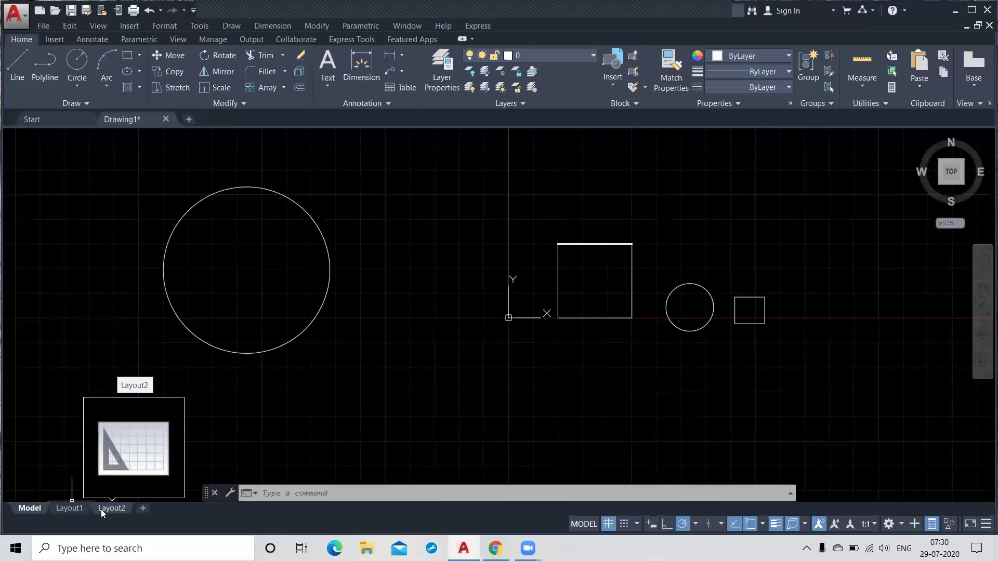
{"action": "mouse_move", "coordinate": [69, 509]}
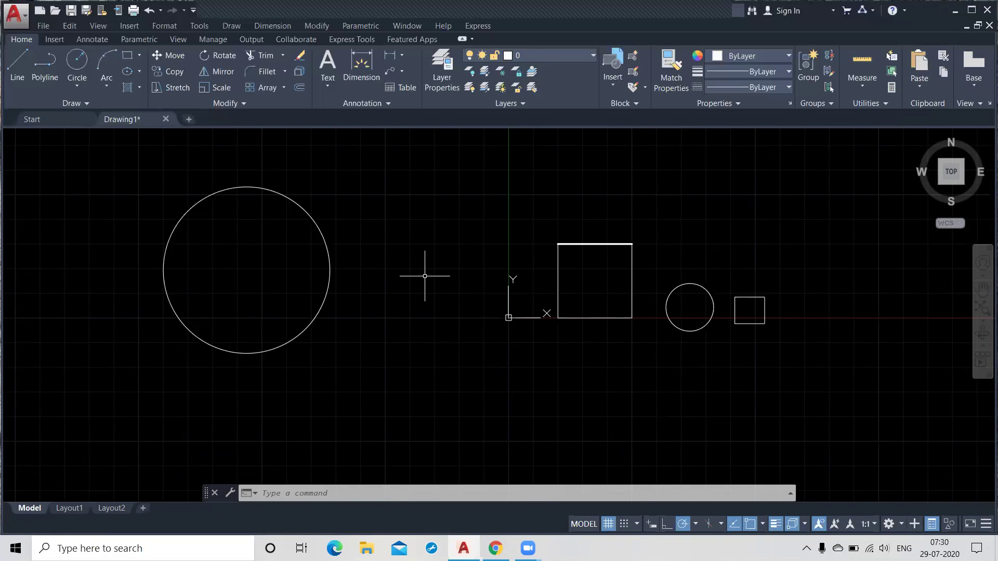
{"action": "scroll", "coordinate": [424, 276], "scroll_direction": "down", "scroll_amount": 2}
{"action": "scroll", "coordinate": [425, 276], "scroll_direction": "up", "scroll_amount": 2}
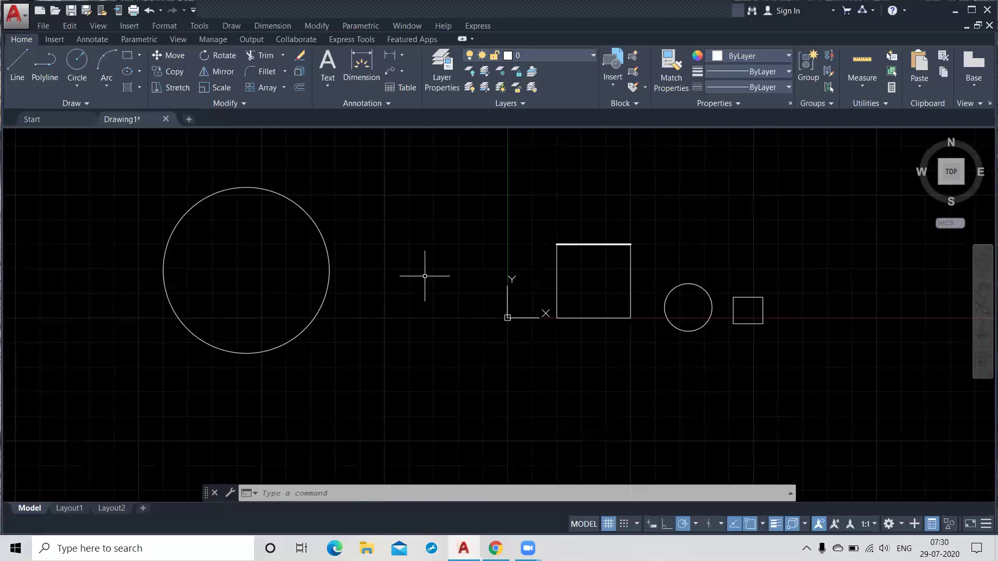
Step: Open the XYZ drawing from the Downloads folder and bring its four floor plans into view
{"action": "left_click", "coordinate": [55, 11]}
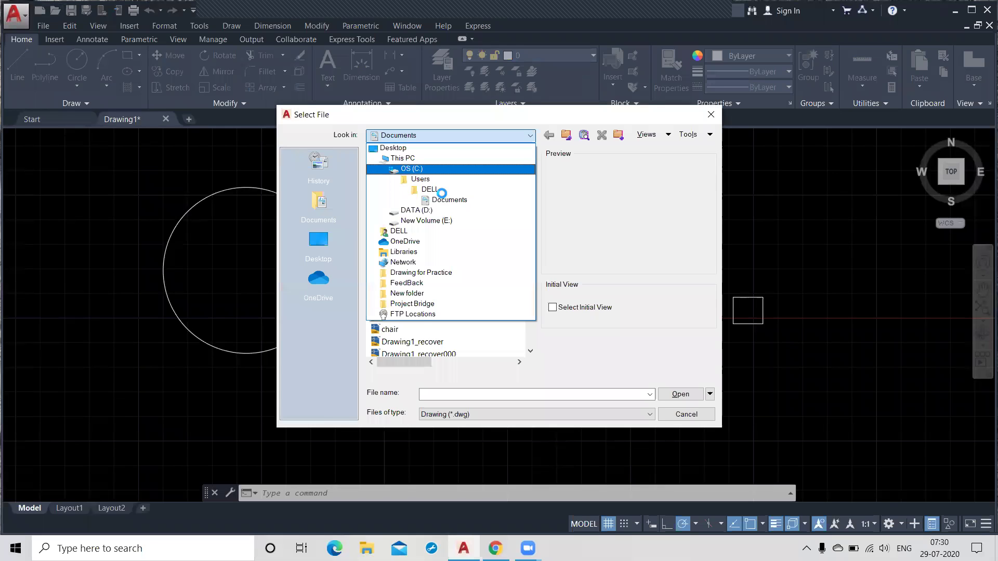
{"action": "left_click", "coordinate": [414, 256]}
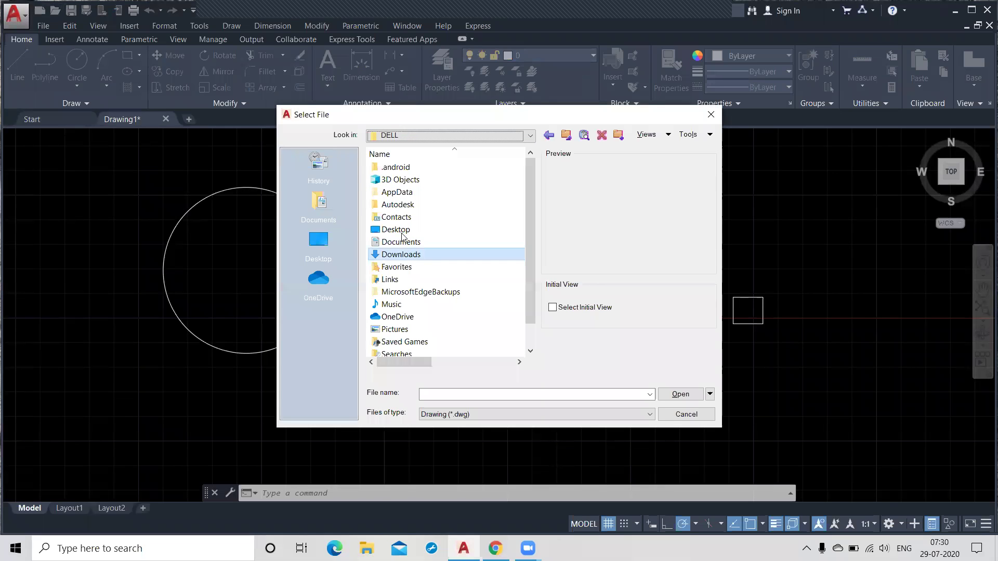
{"action": "left_click", "coordinate": [411, 207]}
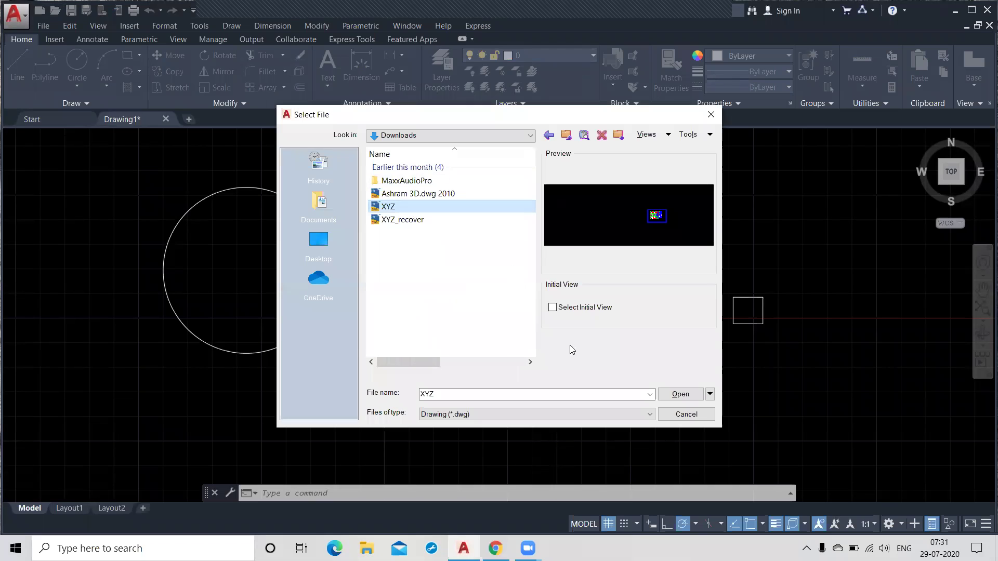
{"action": "left_click", "coordinate": [677, 393]}
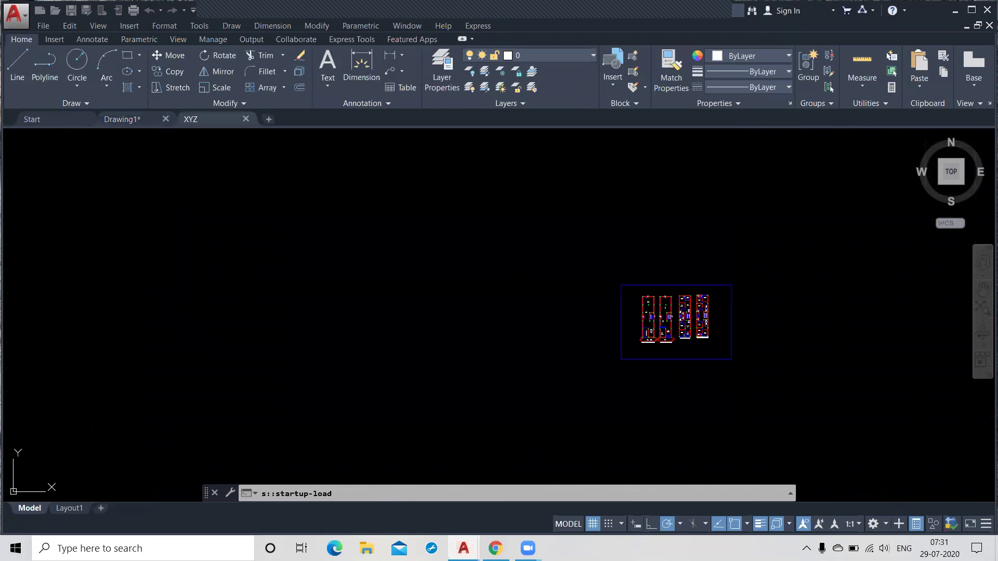
{"action": "middle_click_drag", "start_coordinate": [728, 361], "coordinate": [577, 334]}
{"action": "scroll", "coordinate": [484, 295], "scroll_direction": "up", "scroll_amount": 4}
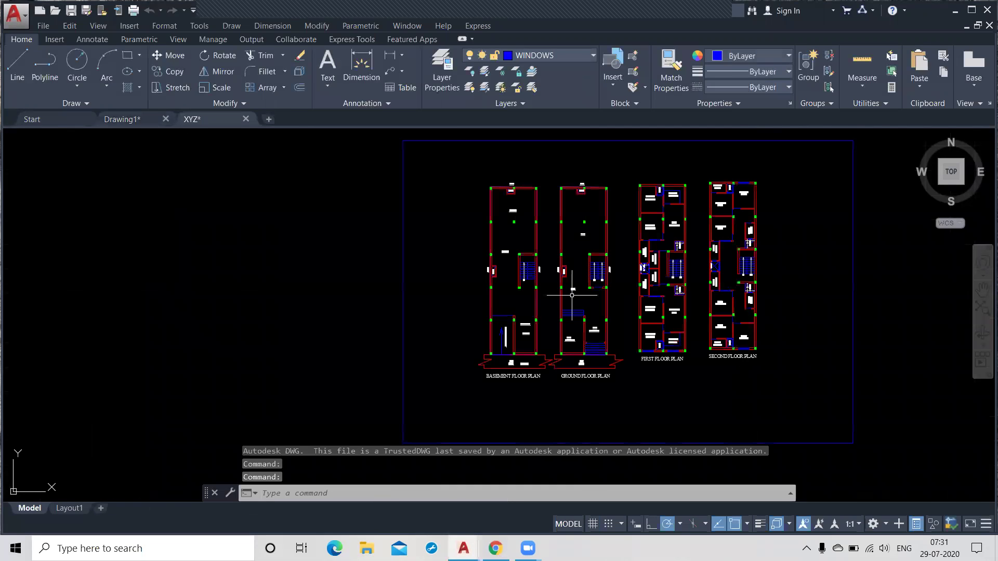
{"action": "middle_click_drag", "start_coordinate": [572, 295], "coordinate": [455, 299]}
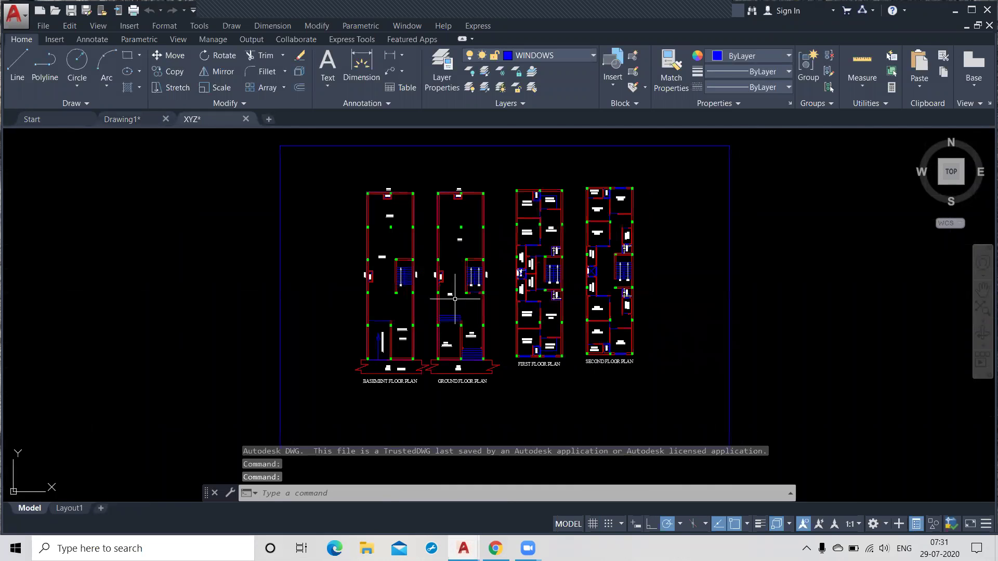
Step: Examine the basement, ground, first and second floor plans with their titles and room labels
{"action": "scroll", "coordinate": [530, 300], "scroll_direction": "up", "scroll_amount": 2}
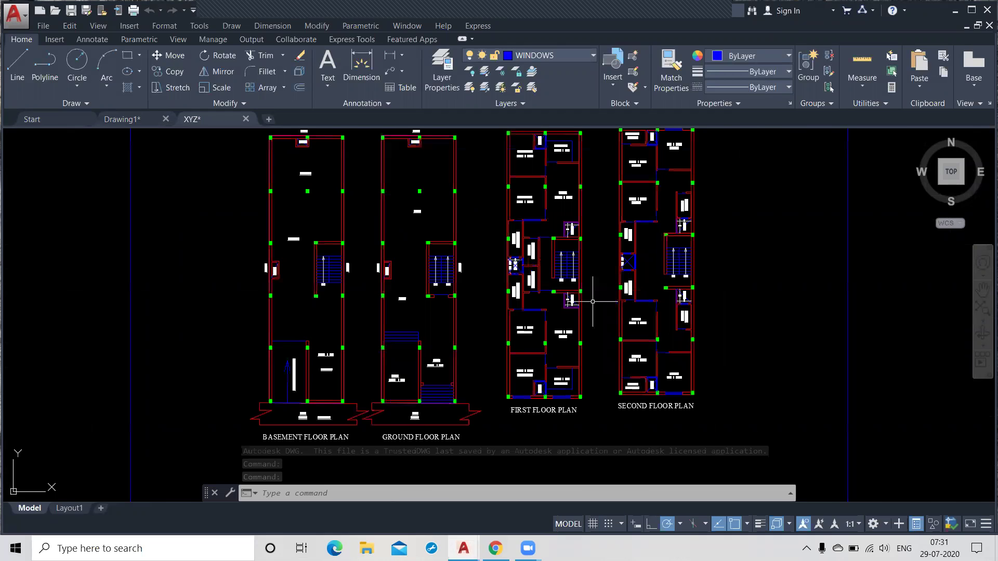
{"action": "middle_click_drag", "start_coordinate": [593, 301], "coordinate": [549, 291]}
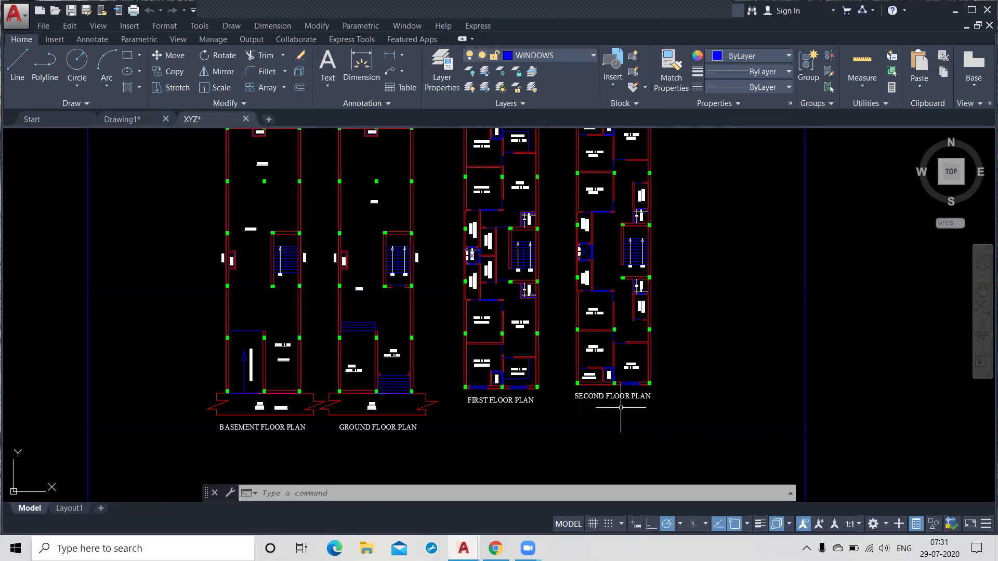
{"action": "scroll", "coordinate": [621, 408], "scroll_direction": "down", "scroll_amount": 2}
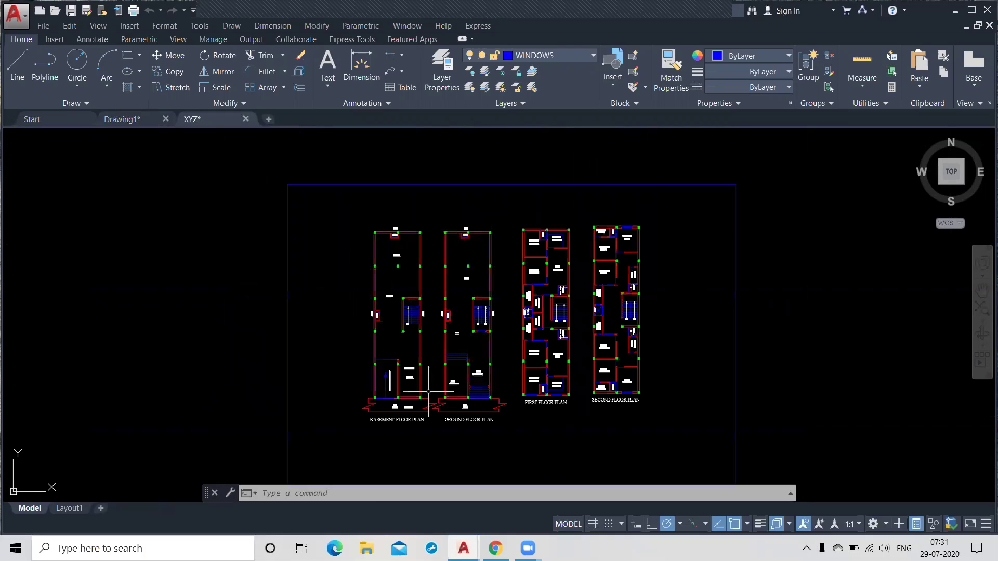
{"action": "middle_click_drag", "start_coordinate": [469, 337], "coordinate": [446, 308]}
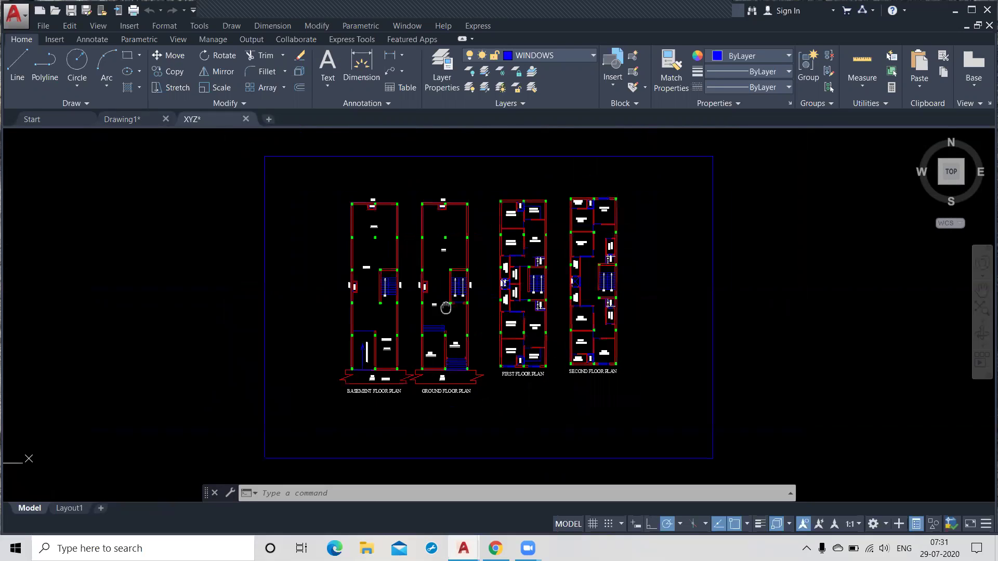
{"action": "scroll", "coordinate": [398, 300], "scroll_direction": "up", "scroll_amount": 2}
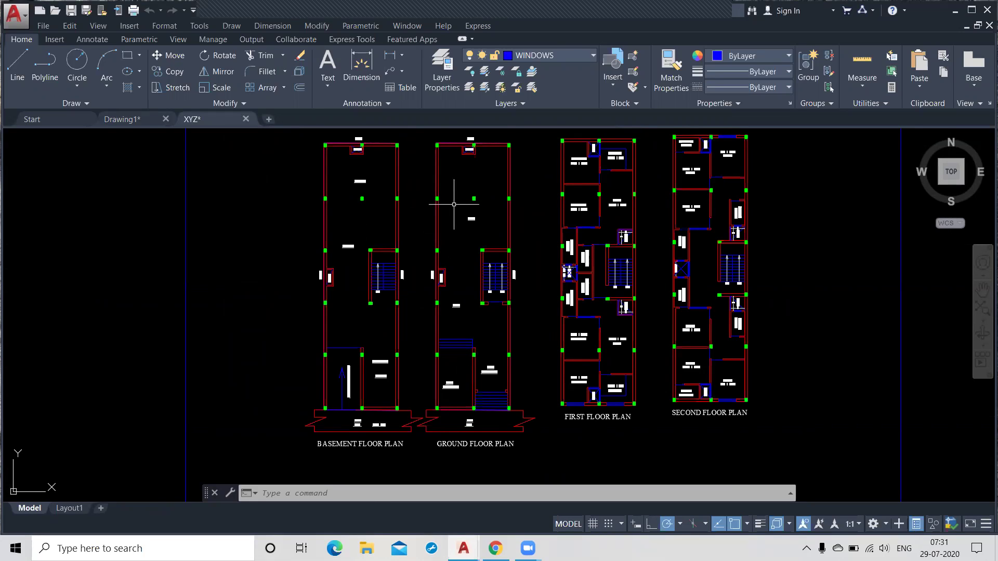
{"action": "scroll", "coordinate": [598, 416], "scroll_direction": "up", "scroll_amount": 2}
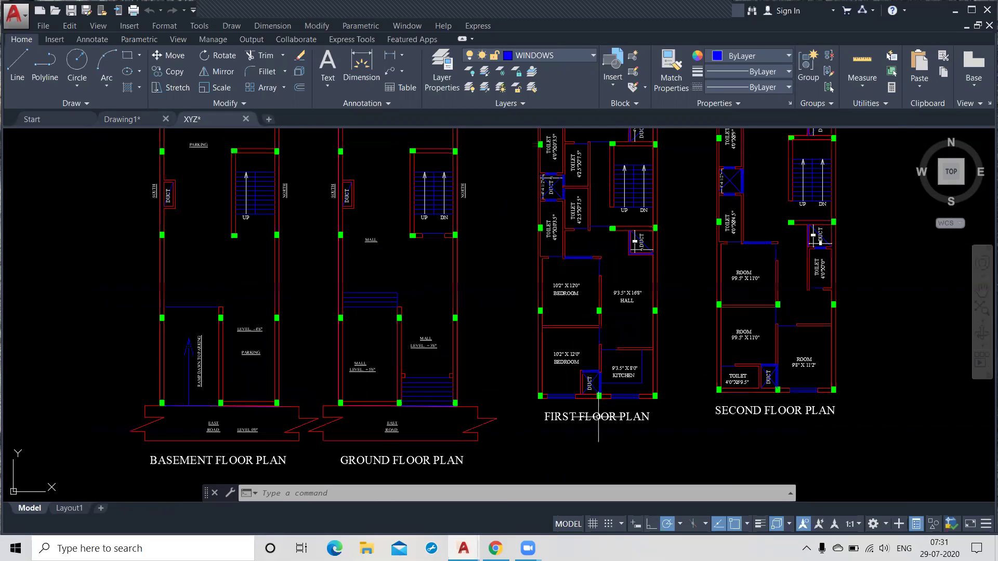
{"action": "middle_click_drag", "start_coordinate": [583, 273], "coordinate": [553, 324]}
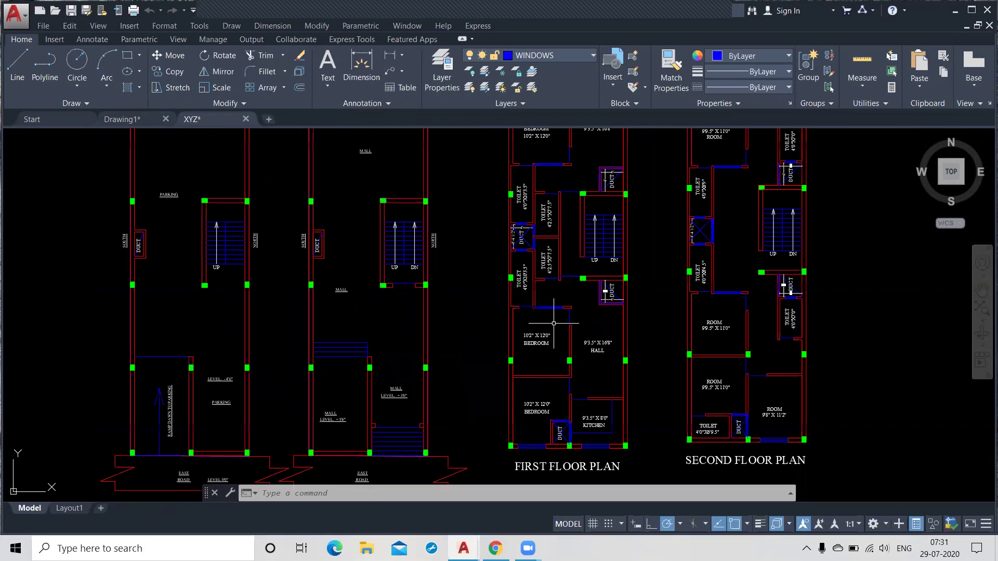
{"action": "middle_click_drag", "start_coordinate": [527, 225], "coordinate": [318, 315]}
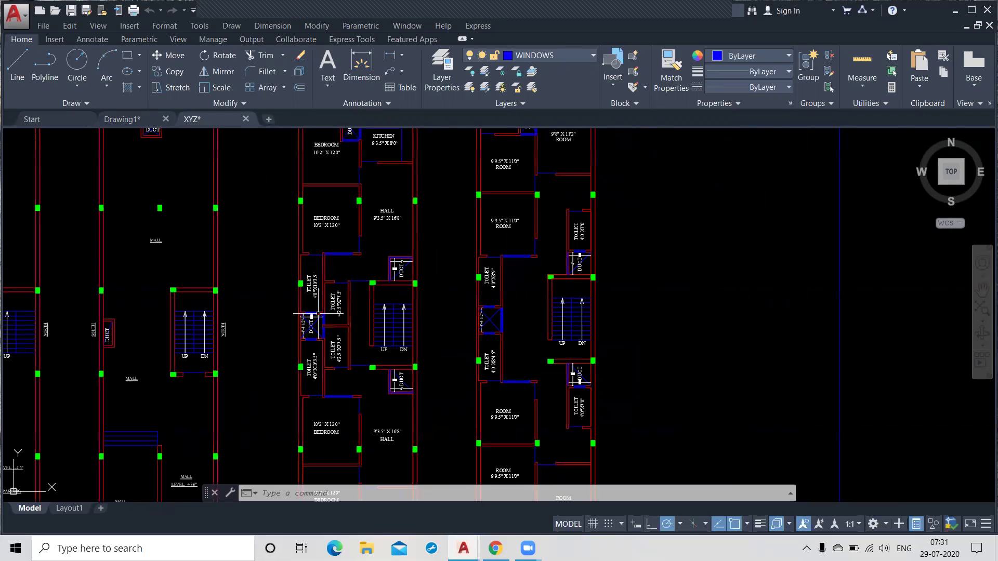
{"action": "scroll", "coordinate": [541, 314], "scroll_direction": "down", "scroll_amount": 2}
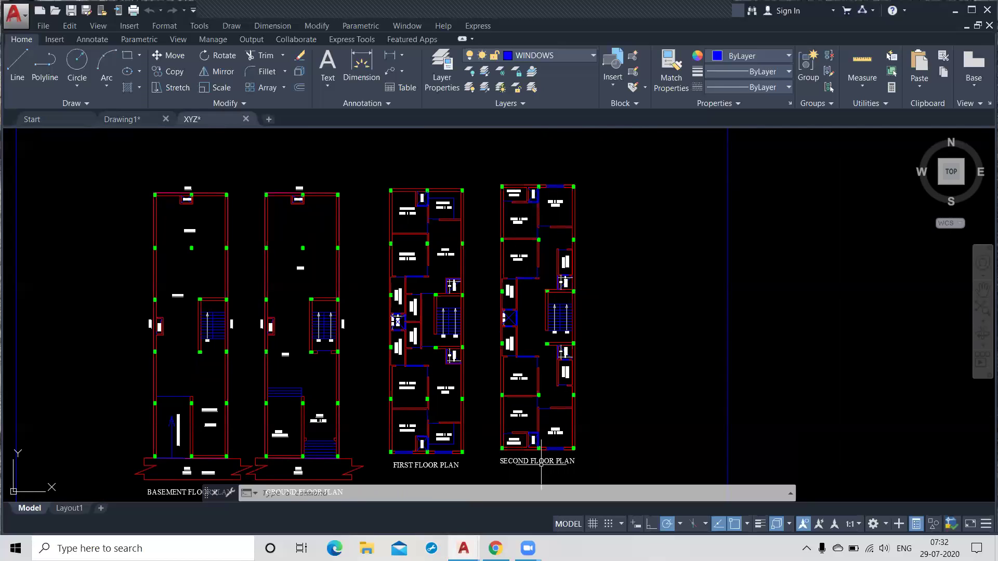
Step: Inspect the toilets, ducts and staircases of the first and second floor plans up close
{"action": "scroll", "coordinate": [434, 334], "scroll_direction": "up", "scroll_amount": 6}
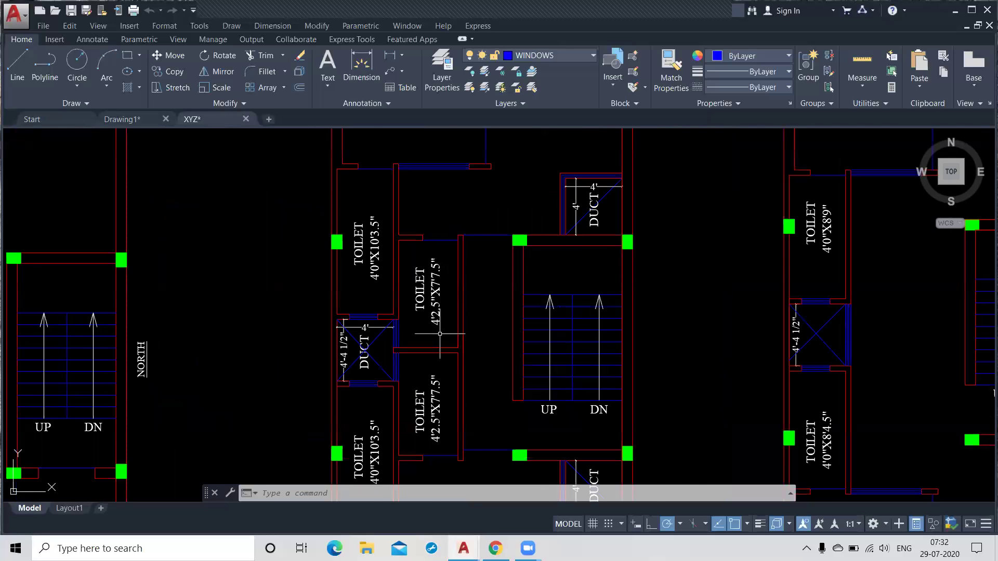
{"action": "scroll", "coordinate": [430, 322], "scroll_direction": "down", "scroll_amount": 2}
{"action": "scroll", "coordinate": [428, 333], "scroll_direction": "down", "scroll_amount": 2}
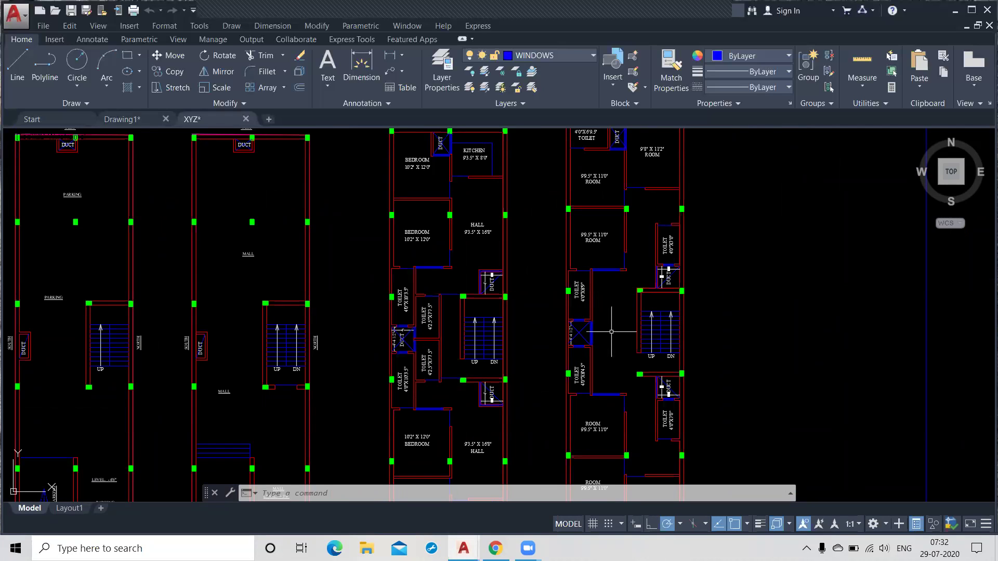
{"action": "mouse_move", "coordinate": [614, 346]}
{"action": "middle_mouse_down"}
{"action": "mouse_move", "coordinate": [641, 341]}
{"action": "mouse_move", "coordinate": [550, 324]}
{"action": "middle_mouse_up"}
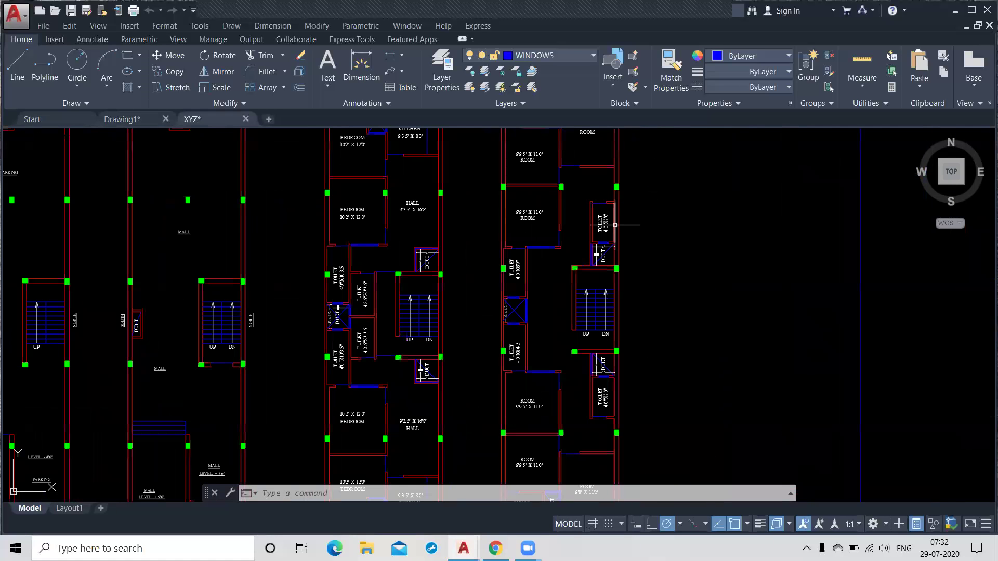
{"action": "scroll", "coordinate": [616, 225], "scroll_direction": "up", "scroll_amount": 2}
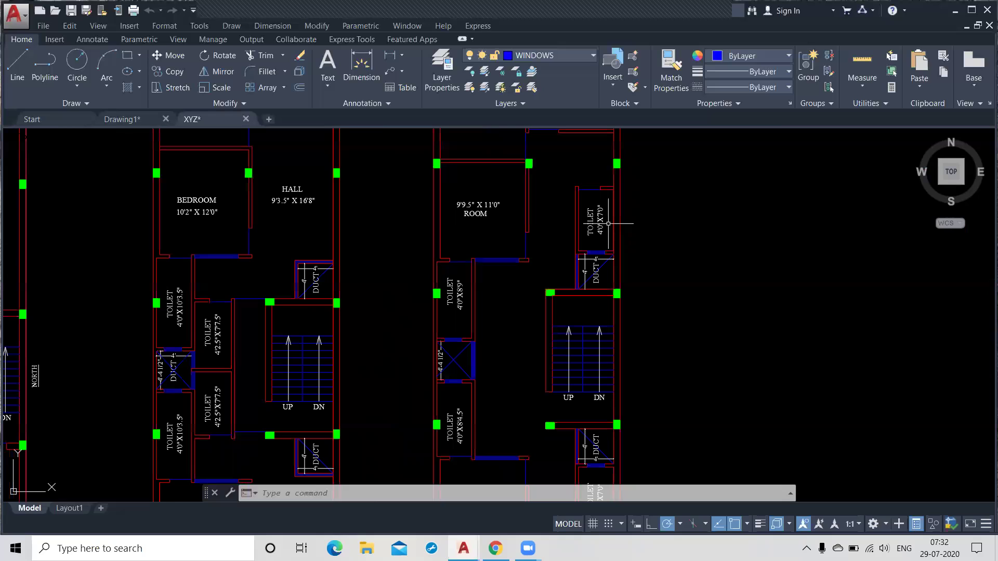
{"action": "middle_click_drag", "start_coordinate": [609, 224], "coordinate": [621, 256]}
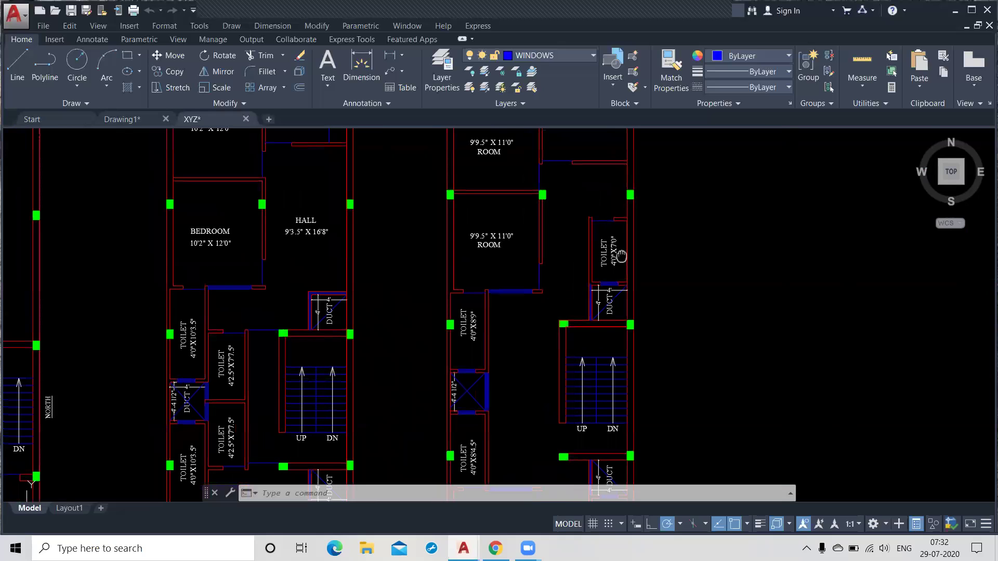
{"action": "scroll", "coordinate": [603, 268], "scroll_direction": "down", "scroll_amount": 2}
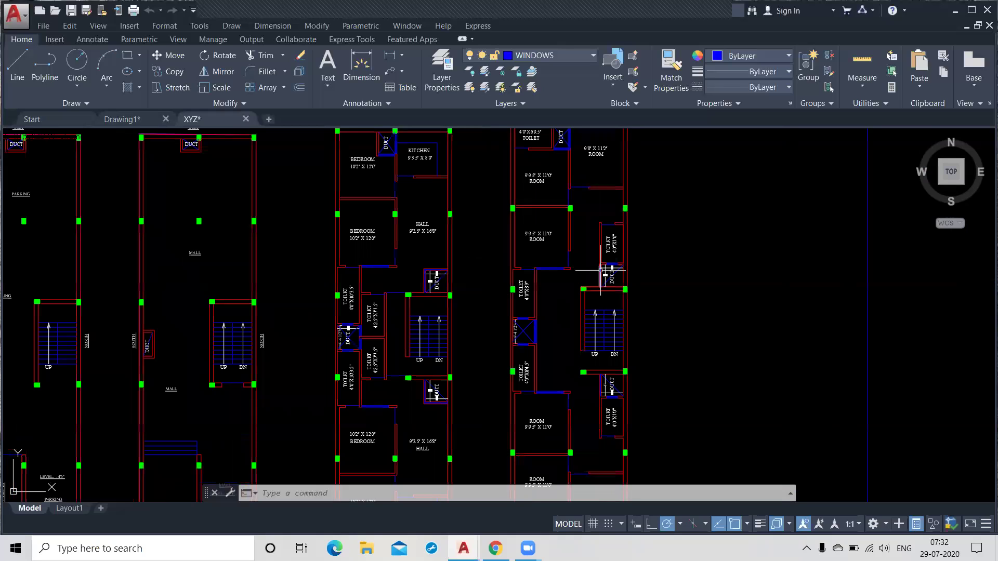
{"action": "scroll", "coordinate": [601, 269], "scroll_direction": "down", "scroll_amount": 2}
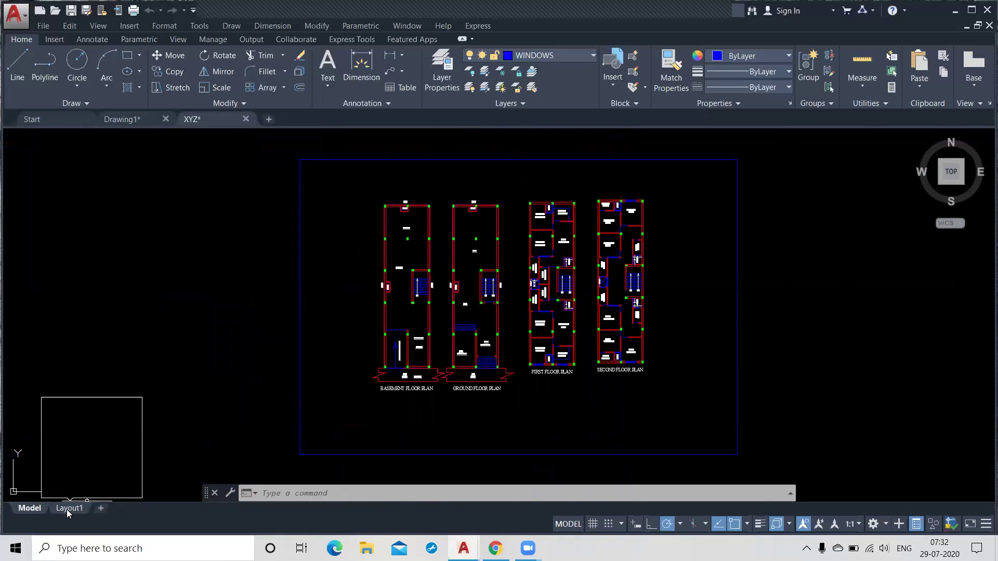
Step: Check the layouts in Drawing1, return to the XYZ drawing and add two new layouts to it
{"action": "left_click", "coordinate": [133, 120]}
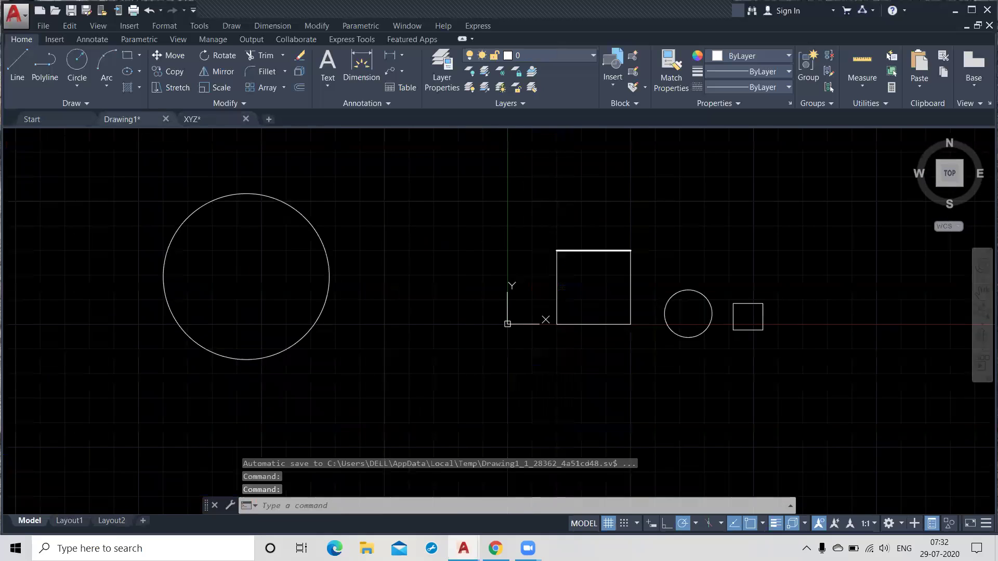
{"action": "left_click", "coordinate": [201, 119]}
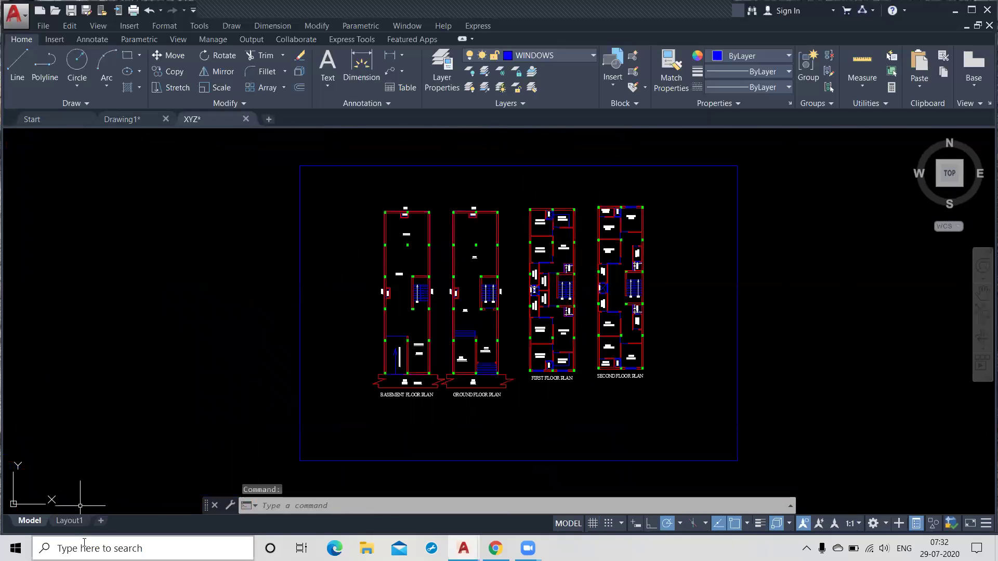
{"action": "left_click", "coordinate": [103, 520]}
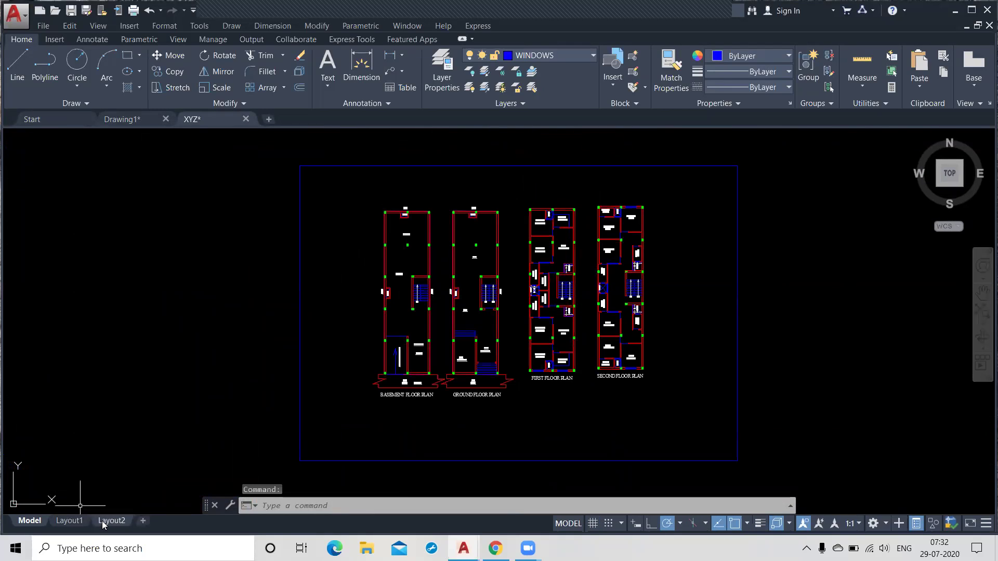
{"action": "left_click", "coordinate": [143, 521]}
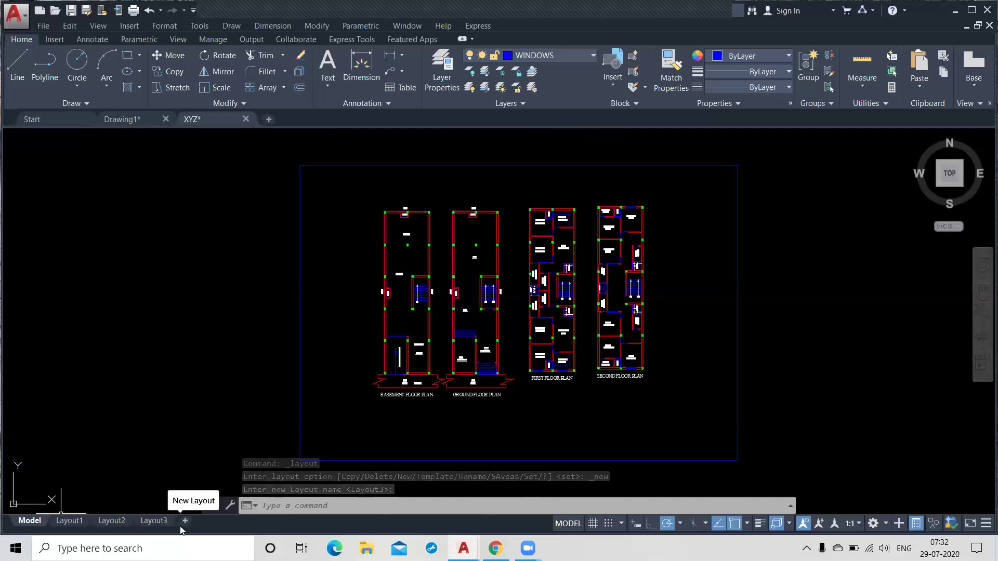
Step: Rename Layout1 of the XYZ drawing as basebant
{"action": "right_click", "coordinate": [64, 522]}
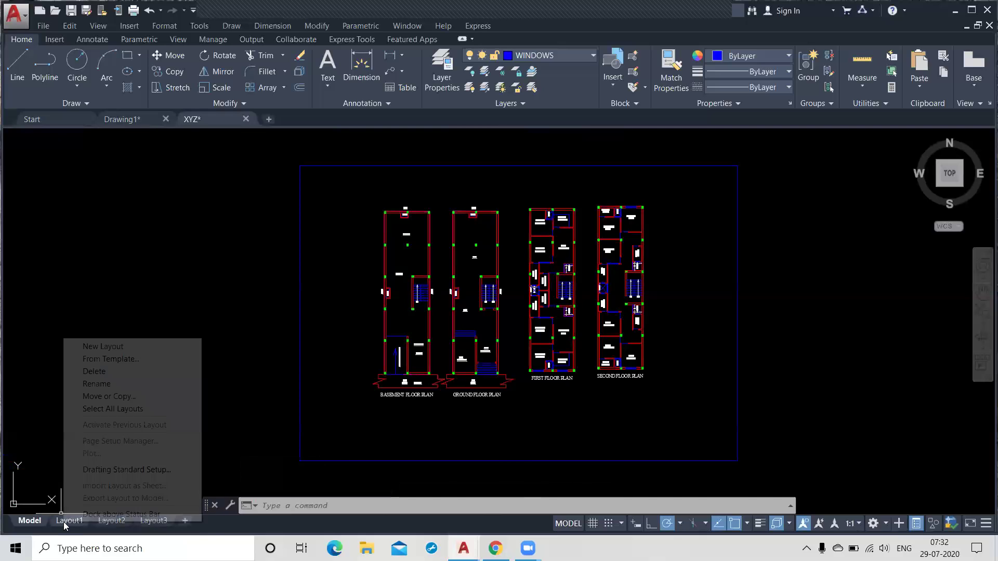
{"action": "left_click", "coordinate": [96, 385]}
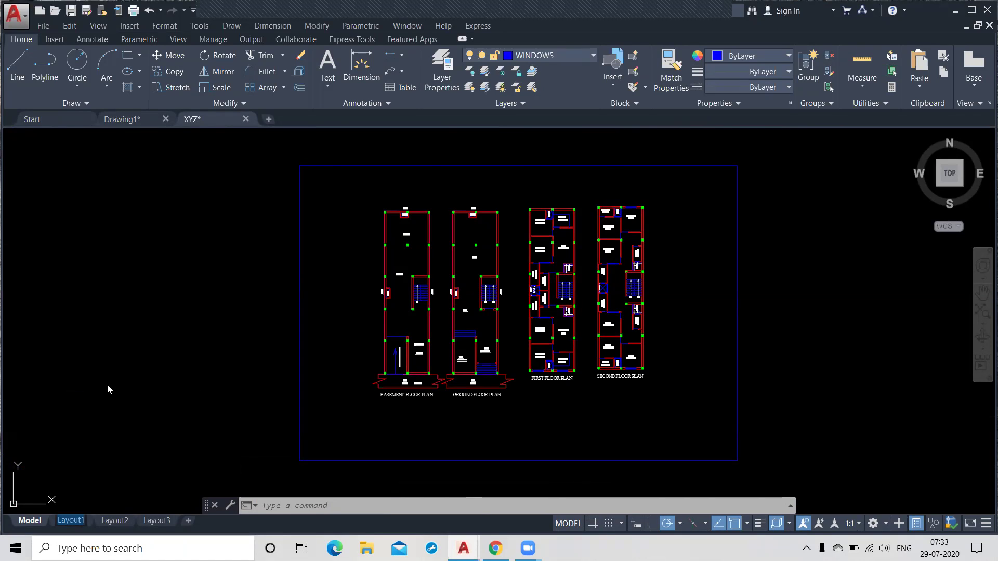
{"action": "type", "text": "b"}
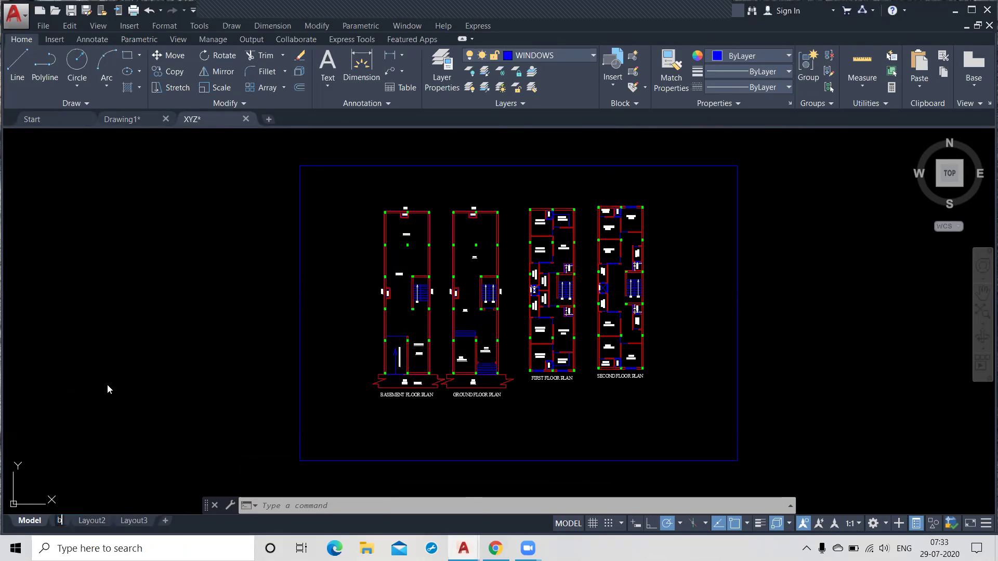
{"action": "type", "text": "asebant"}
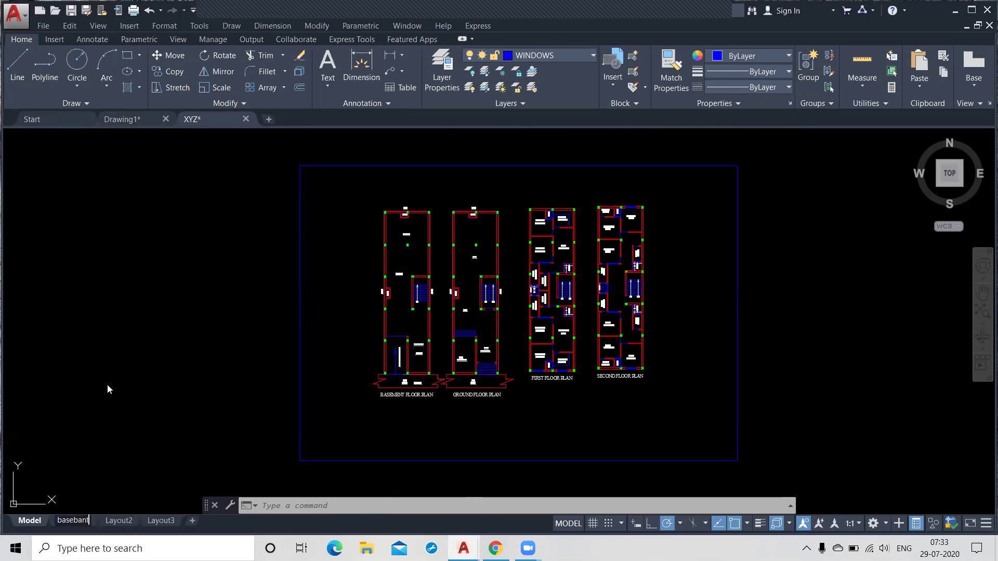
{"action": "left_click", "coordinate": [107, 384]}
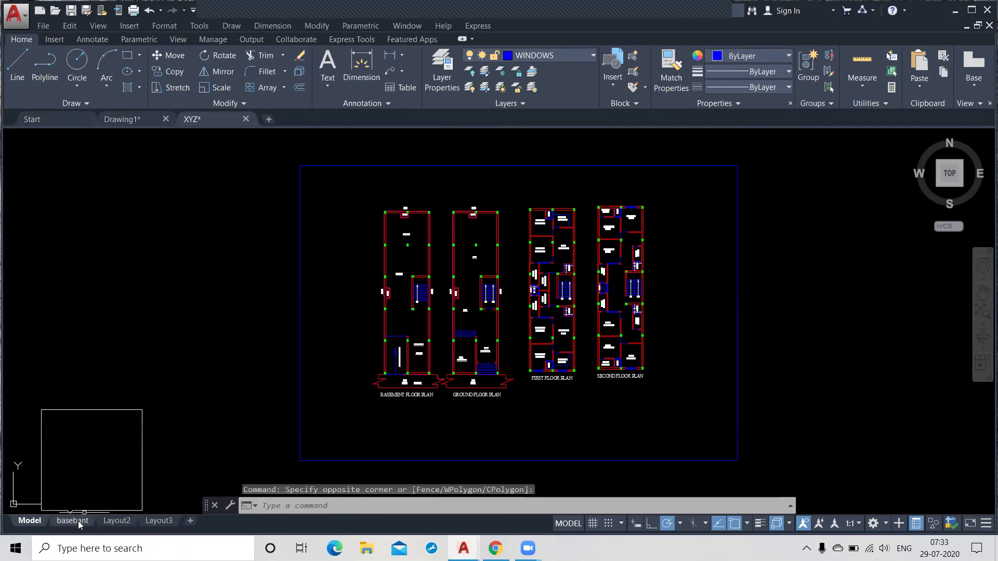
Step: Rename Layout2 as GR
{"action": "right_click", "coordinate": [114, 522]}
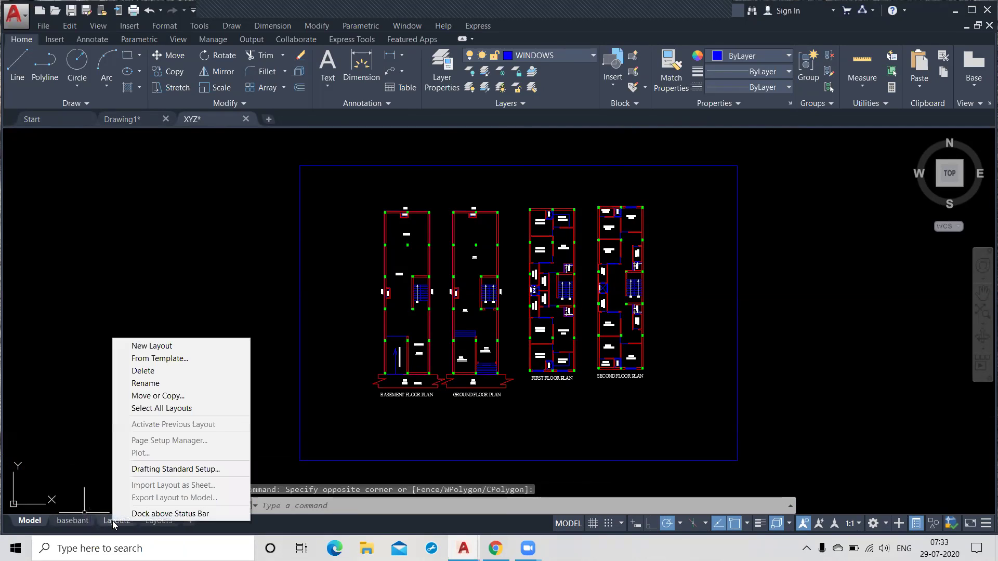
{"action": "left_click", "coordinate": [140, 384]}
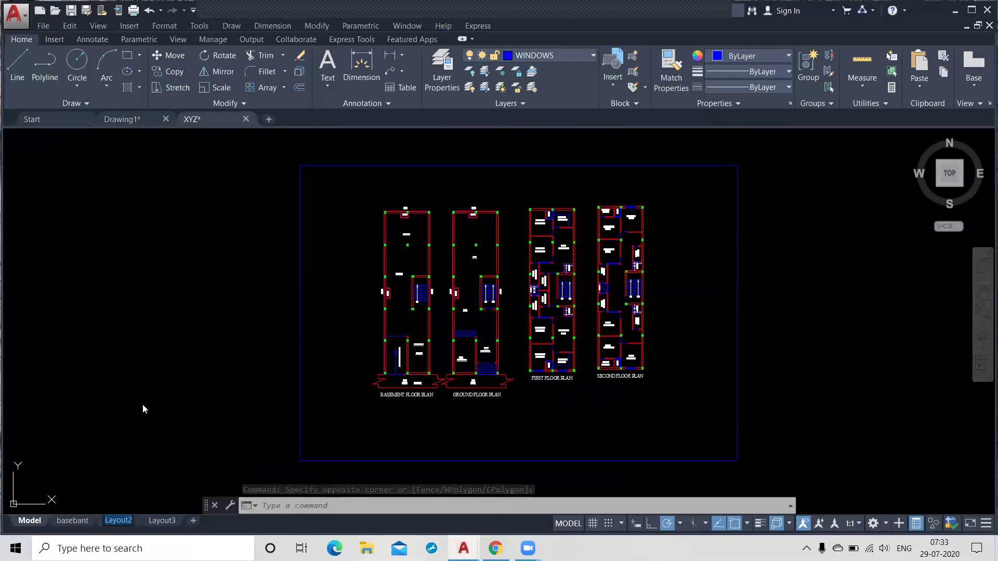
{"action": "type", "text": "GR"}
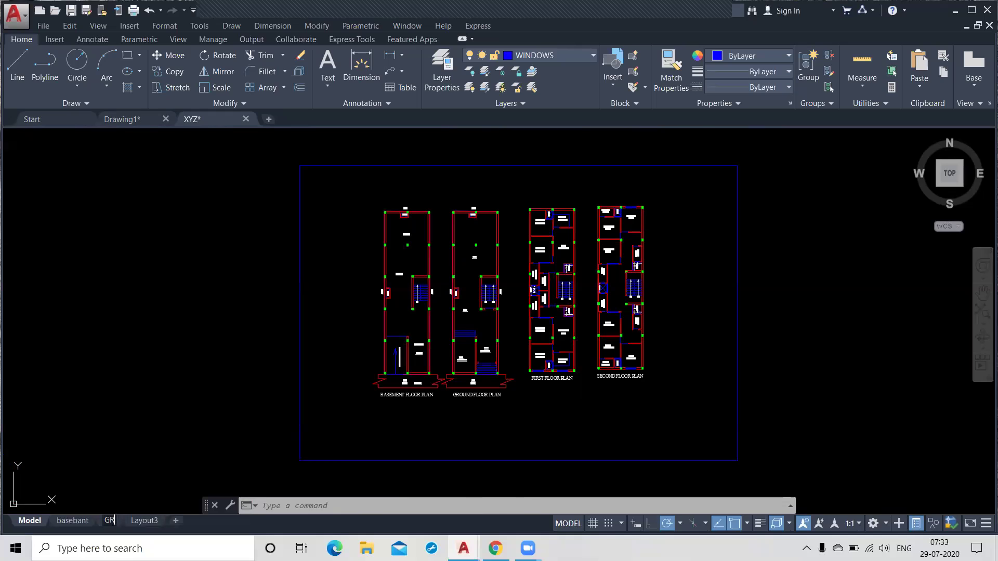
{"action": "left_click", "coordinate": [142, 404]}
{"action": "left_click", "coordinate": [134, 513]}
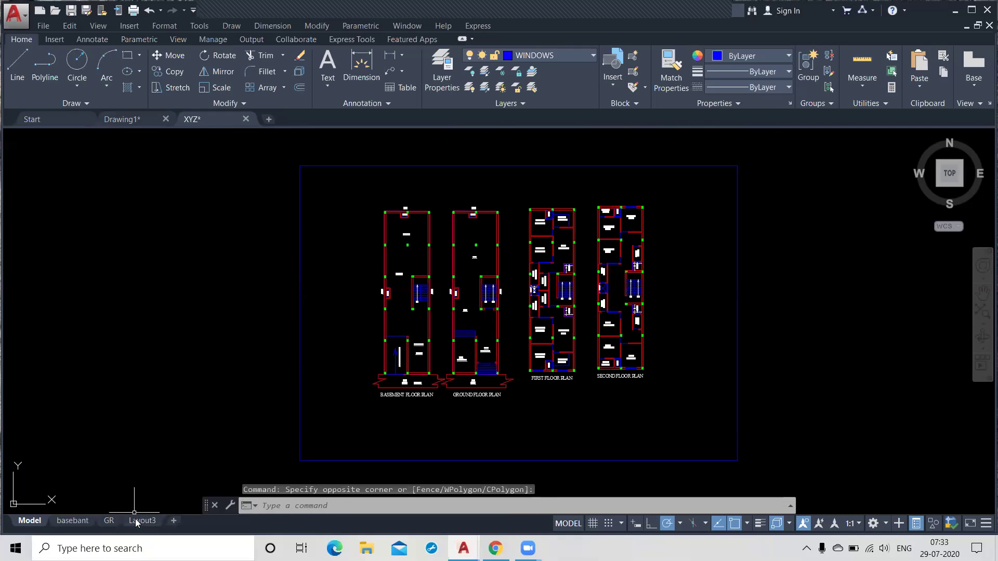
Step: Rename Layout3 as FF
{"action": "right_click", "coordinate": [136, 520]}
{"action": "left_click", "coordinate": [177, 382]}
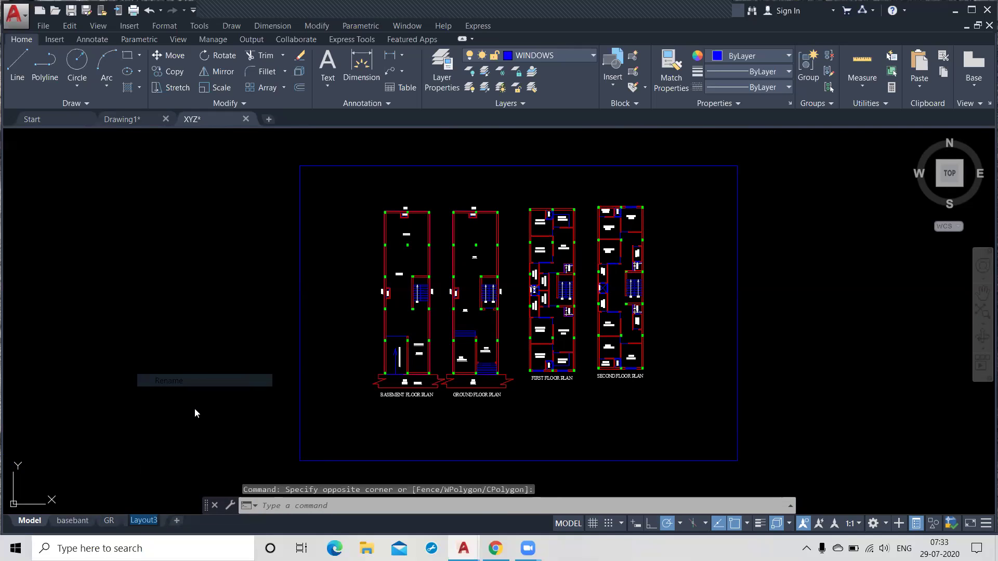
{"action": "type", "text": "FF"}
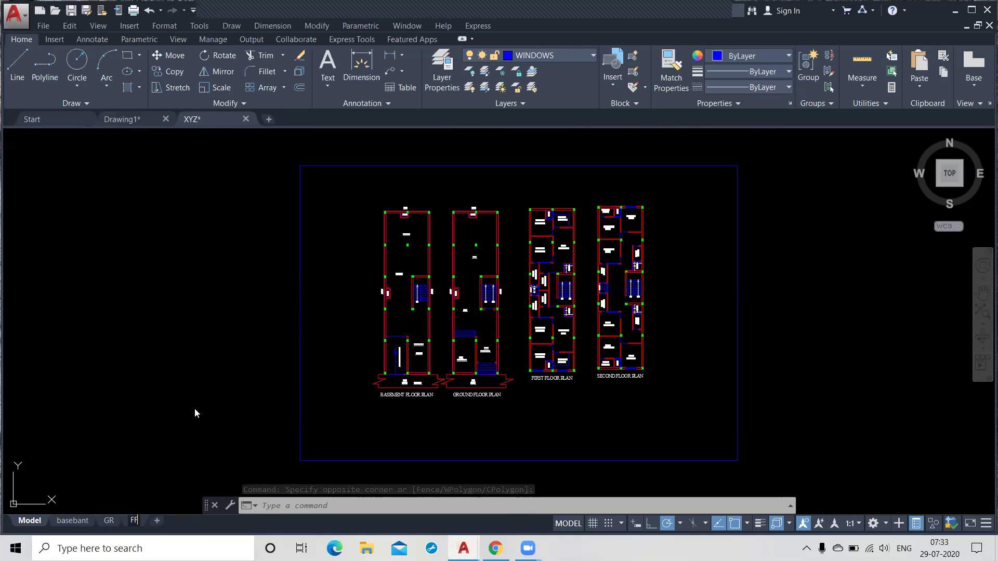
{"action": "left_click", "coordinate": [195, 408]}
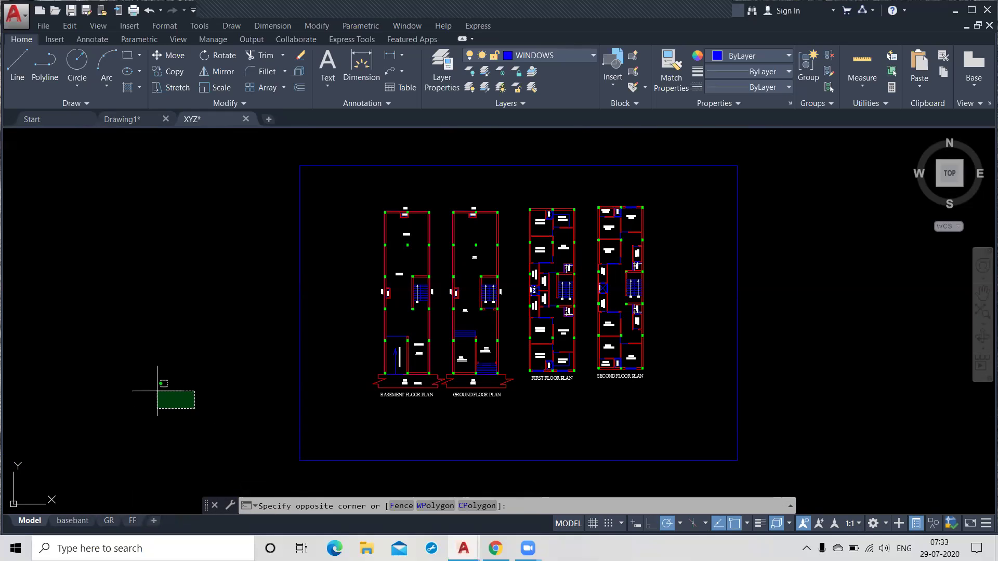
{"action": "left_click", "coordinate": [158, 394]}
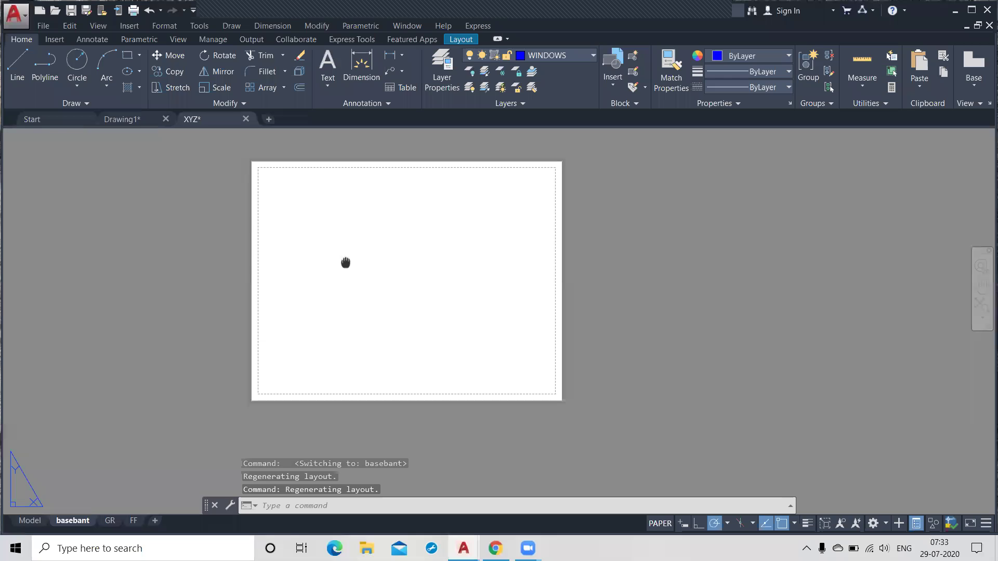
Step: Open the basebant layout and fit its blank paper sheet in view
{"action": "middle_click", "coordinate": [345, 262]}
{"action": "middle_click", "coordinate": [345, 262]}
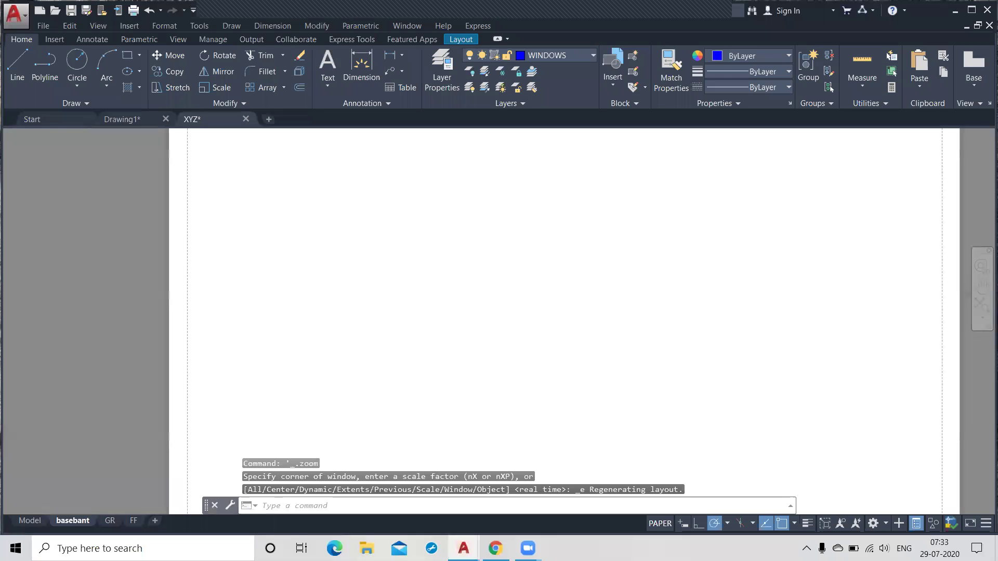
{"action": "scroll", "coordinate": [412, 174], "scroll_direction": "down", "scroll_amount": 2}
{"action": "left_click", "coordinate": [424, 141]}
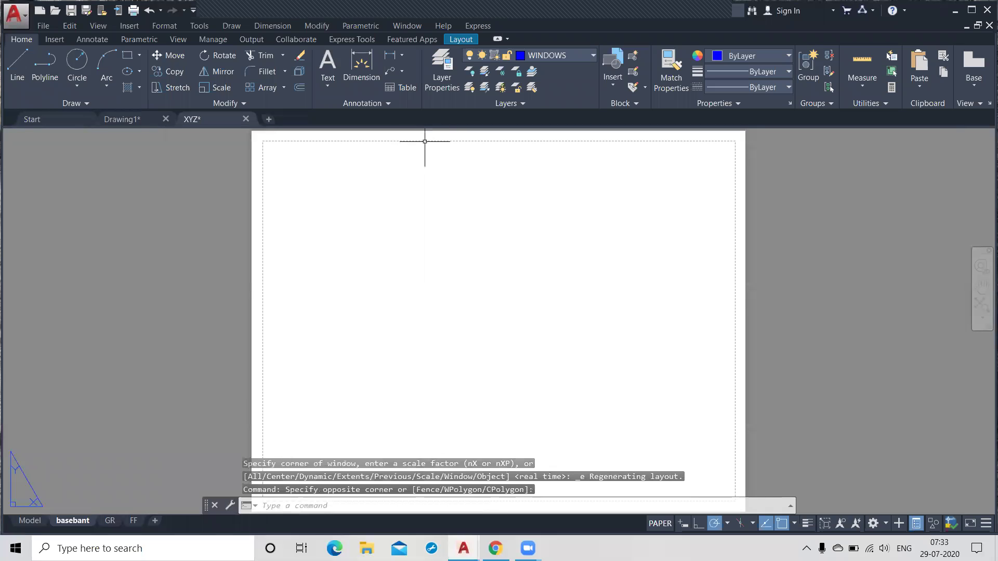
Step: Open the GR layout, activate its viewport and enlarge the floor plans inside it
{"action": "left_click", "coordinate": [402, 213]}
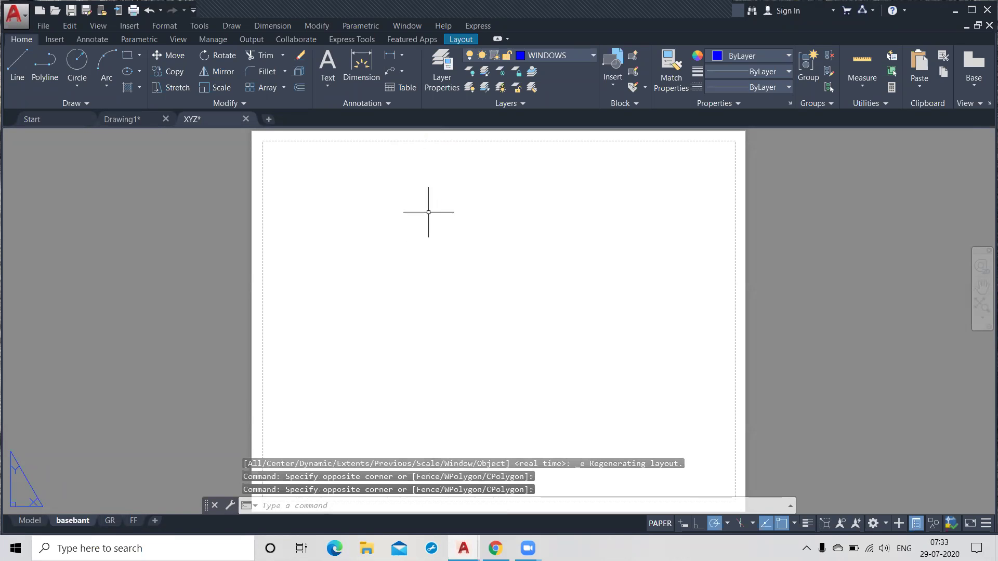
{"action": "left_click", "coordinate": [110, 520]}
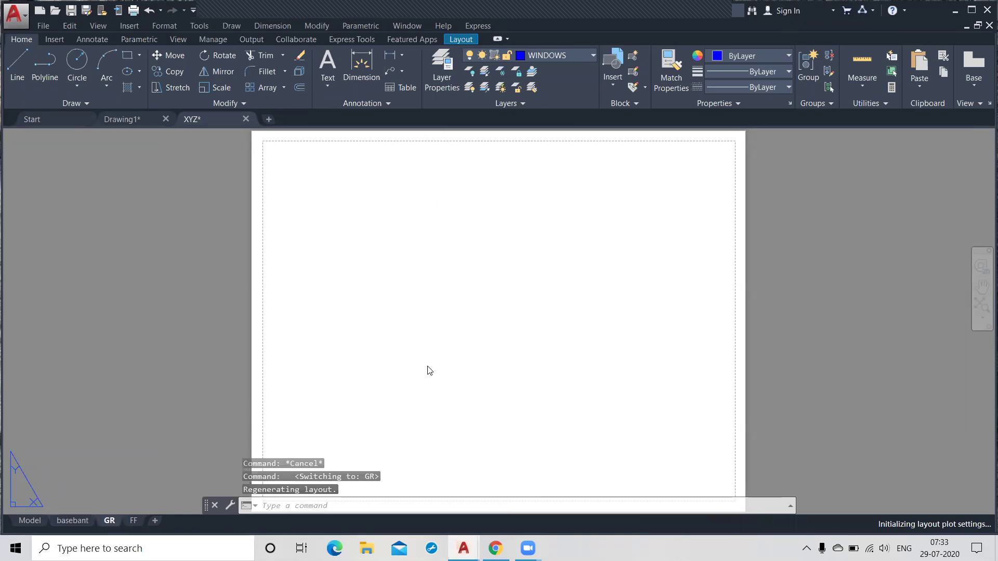
{"action": "double_click", "coordinate": [428, 366]}
{"action": "left_click", "coordinate": [428, 367]}
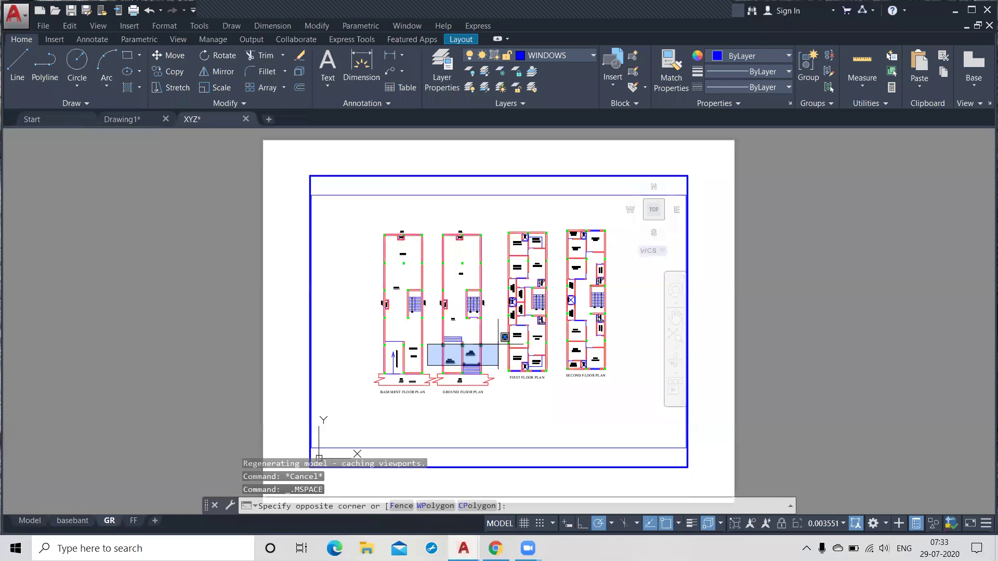
{"action": "key", "text": "Escape"}
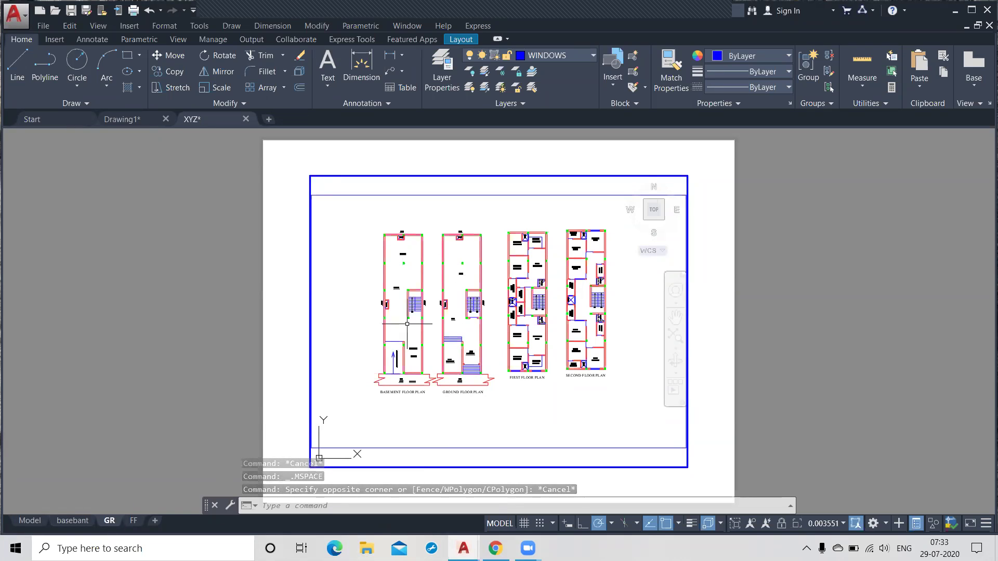
{"action": "scroll", "coordinate": [462, 300], "scroll_direction": "up", "scroll_amount": 2}
{"action": "scroll", "coordinate": [462, 299], "scroll_direction": "up", "scroll_amount": 2}
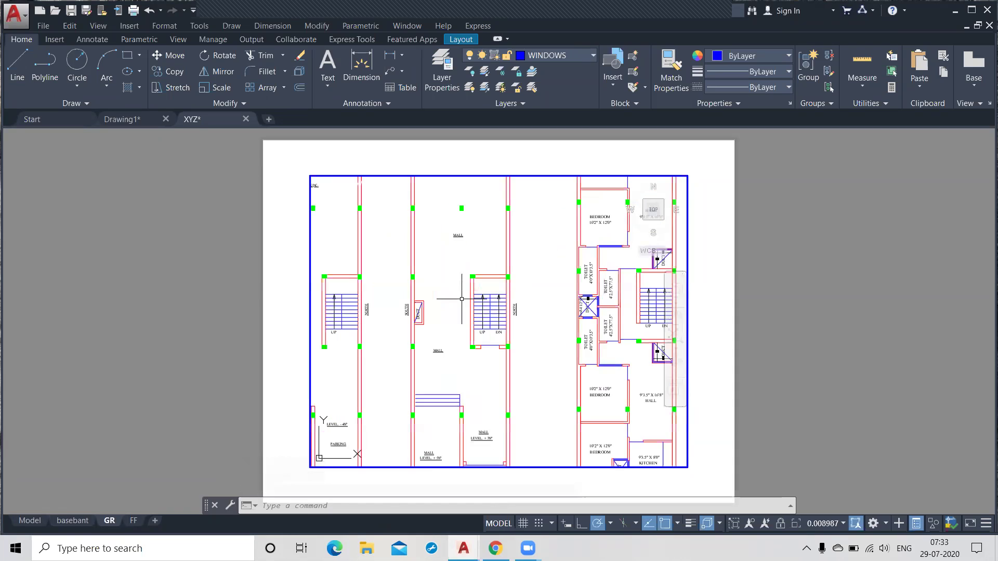
{"action": "scroll", "coordinate": [498, 356], "scroll_direction": "down", "scroll_amount": 2}
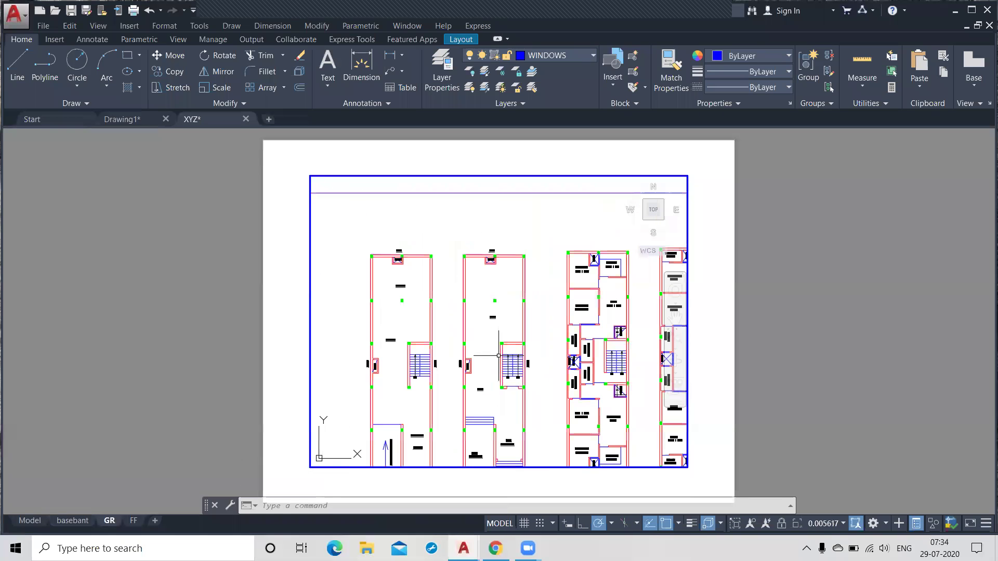
{"action": "middle_click_drag", "start_coordinate": [507, 393], "coordinate": [503, 373]}
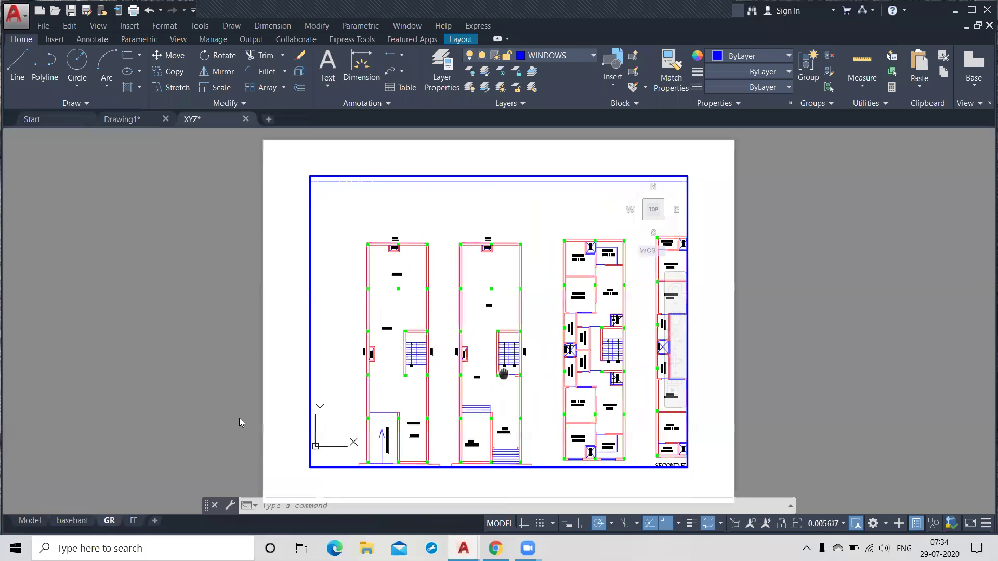
Step: In model space, move the second floor plan to the right, outside the blue rectangular frame
{"action": "left_click", "coordinate": [30, 521]}
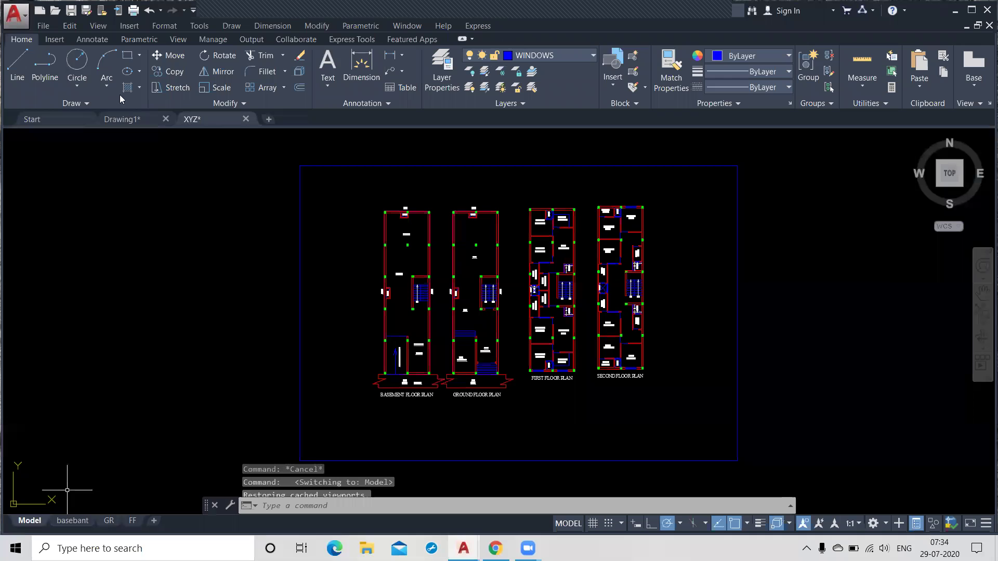
{"action": "left_click", "coordinate": [169, 56]}
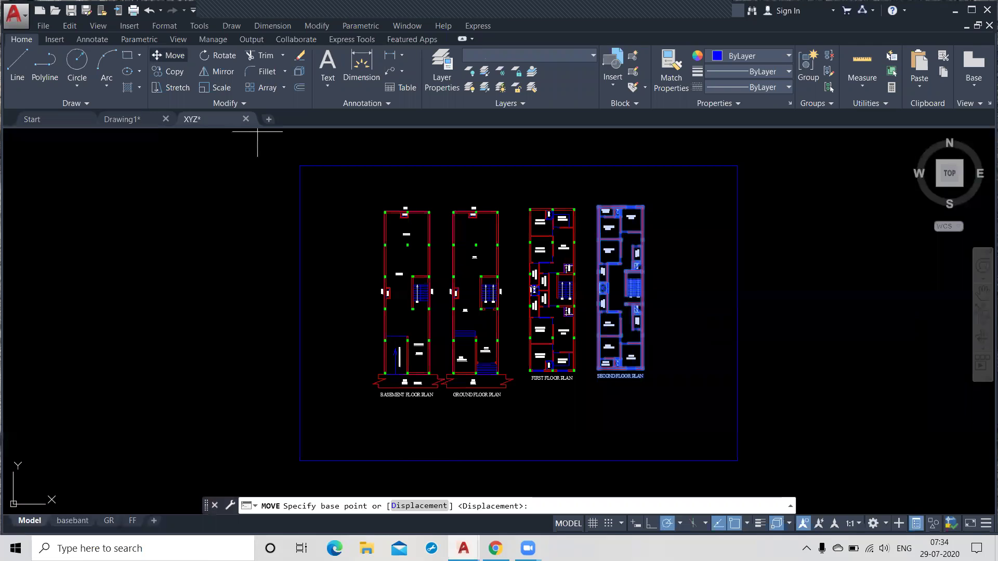
{"action": "left_click", "coordinate": [598, 207]}
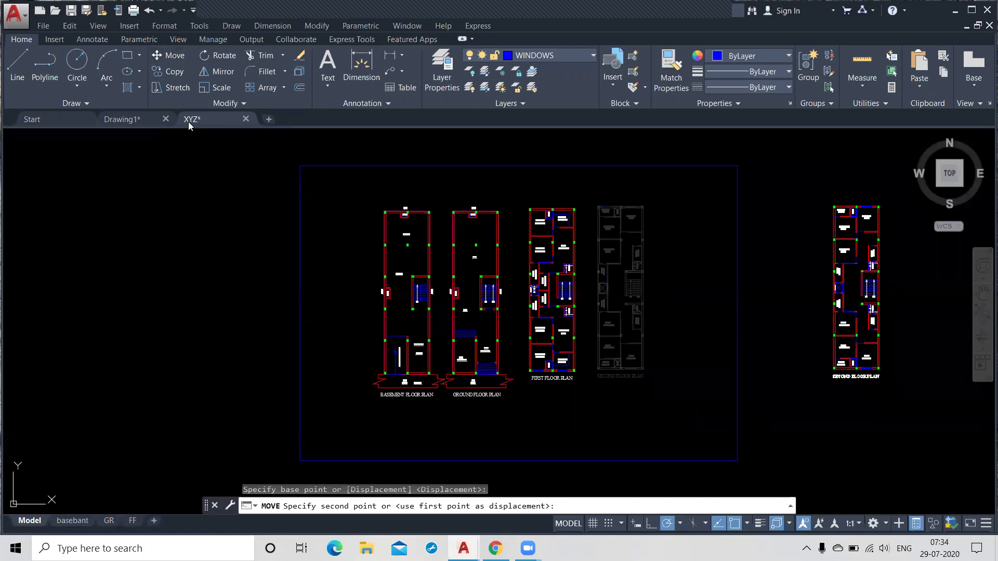
Step: Move the whole first floor plan with its title to the right, away from the ground floor plan
{"action": "left_click", "coordinate": [168, 56]}
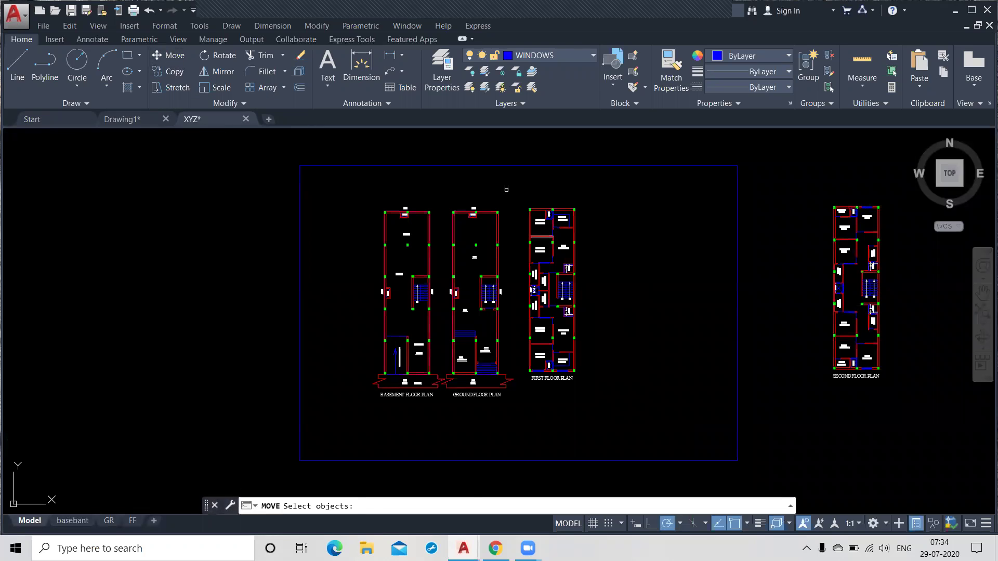
{"action": "left_click", "coordinate": [529, 196]}
{"action": "left_click", "coordinate": [513, 193]}
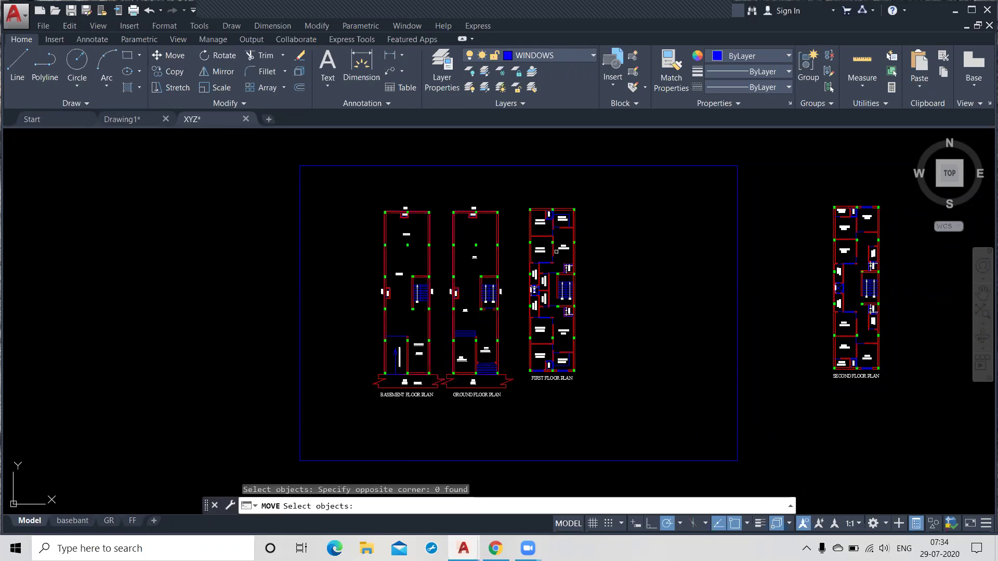
{"action": "left_click", "coordinate": [522, 193]}
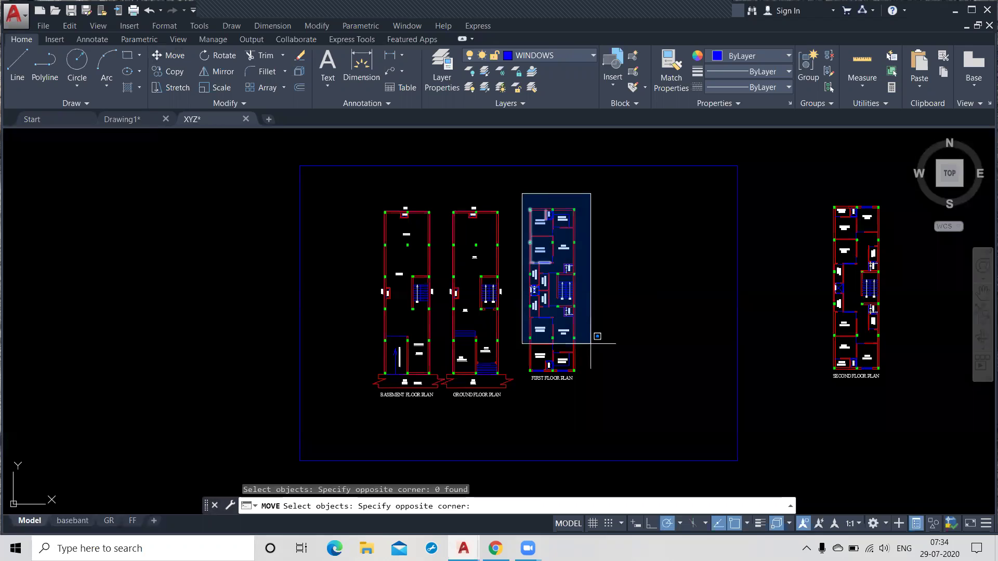
{"action": "left_click", "coordinate": [613, 387]}
{"action": "key", "text": "Return"}
{"action": "left_click", "coordinate": [623, 375]}
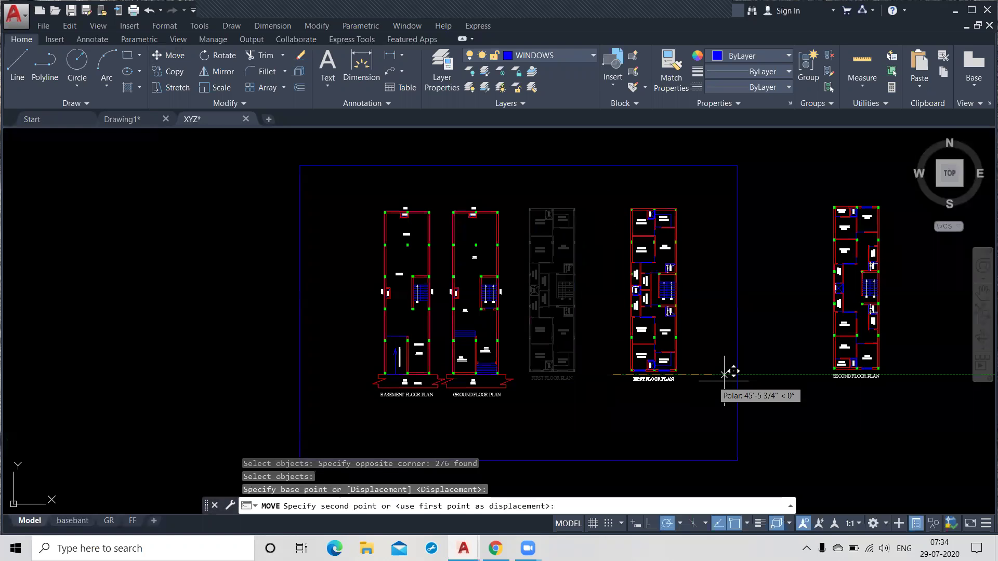
{"action": "left_click", "coordinate": [760, 372]}
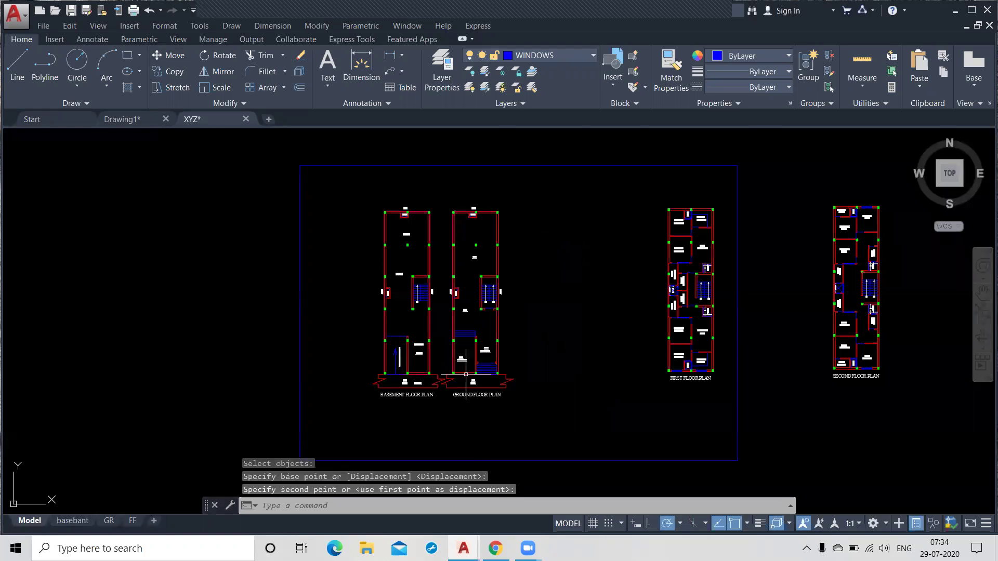
Step: Move the basement floor plan with its road strip and title to the left, outside the blue frame
{"action": "left_click", "coordinate": [341, 191]}
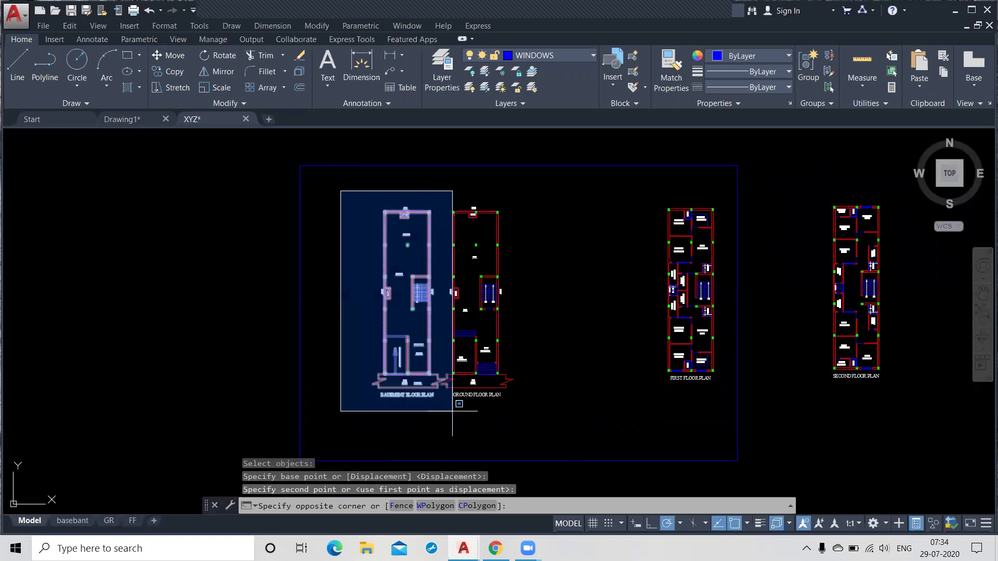
{"action": "scroll", "coordinate": [452, 410], "scroll_direction": "up", "scroll_amount": 4}
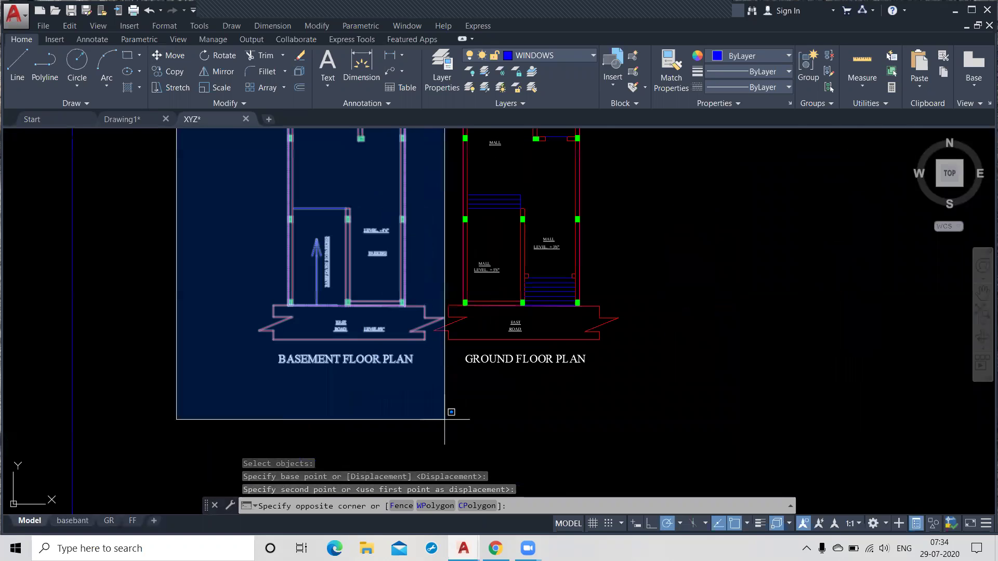
{"action": "scroll", "coordinate": [445, 419], "scroll_direction": "up", "scroll_amount": 2}
{"action": "left_click", "coordinate": [447, 392]}
{"action": "left_click", "coordinate": [174, 53]}
{"action": "scroll", "coordinate": [449, 343], "scroll_direction": "down", "scroll_amount": 2}
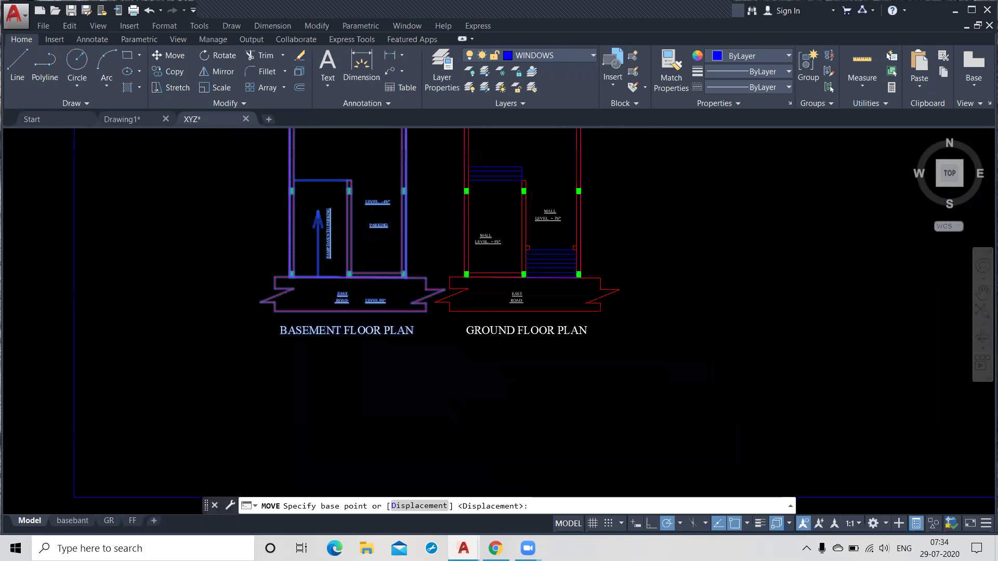
{"action": "scroll", "coordinate": [449, 342], "scroll_direction": "down", "scroll_amount": 4}
{"action": "left_click", "coordinate": [368, 355]}
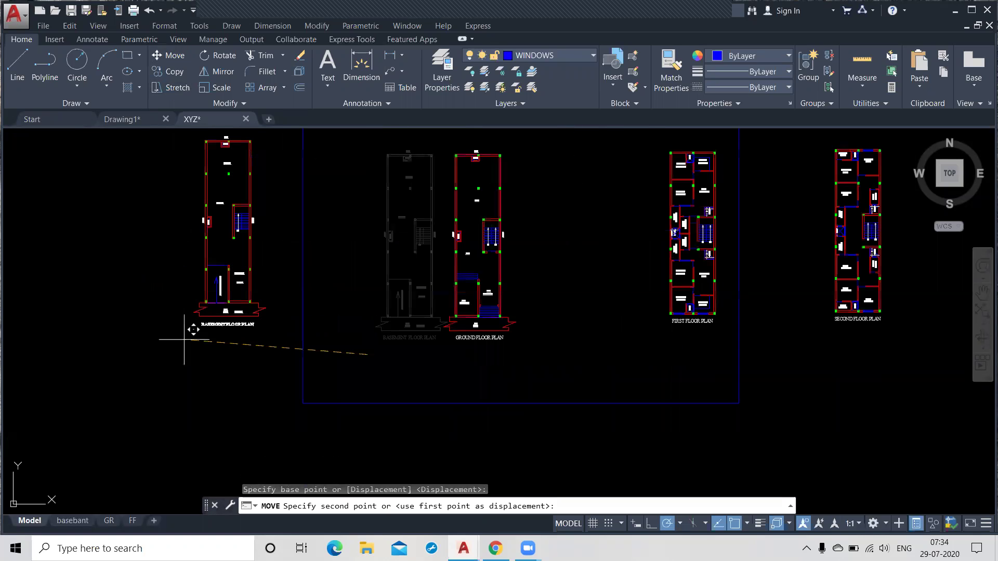
{"action": "left_click", "coordinate": [155, 340]}
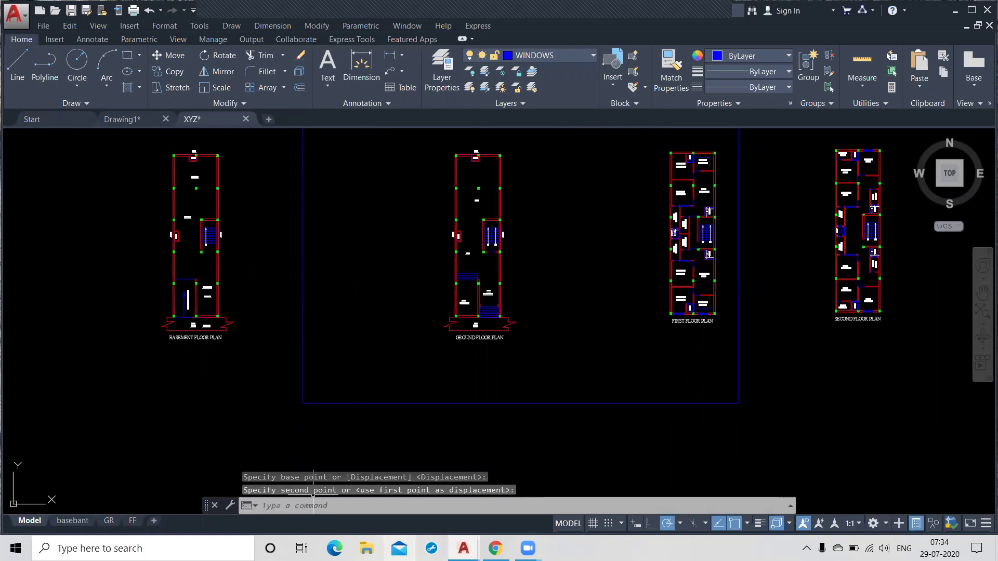
Step: Return to the GR layout and centre the ground floor plan within its viewport
{"action": "left_click", "coordinate": [109, 520]}
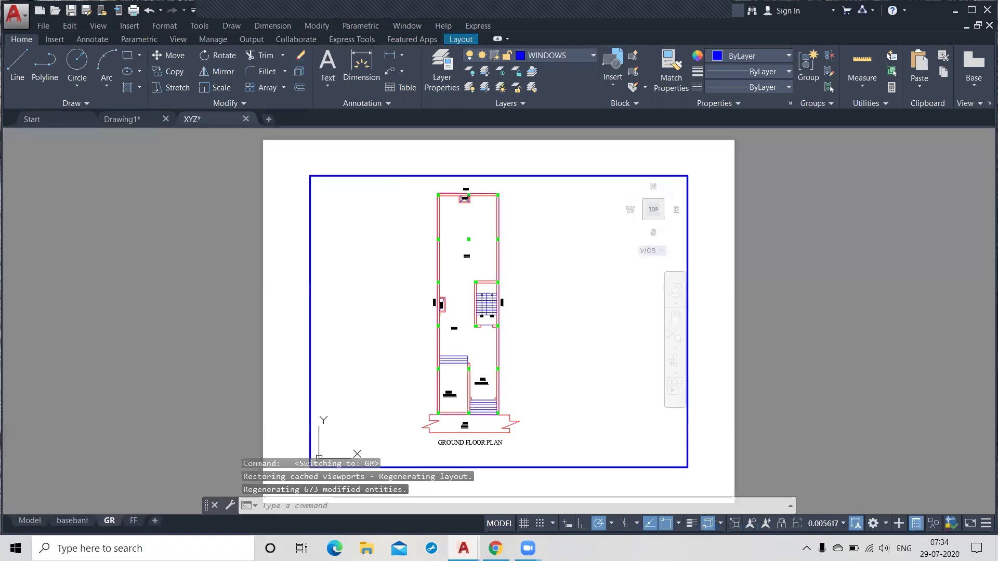
{"action": "middle_click_drag", "start_coordinate": [434, 345], "coordinate": [455, 353]}
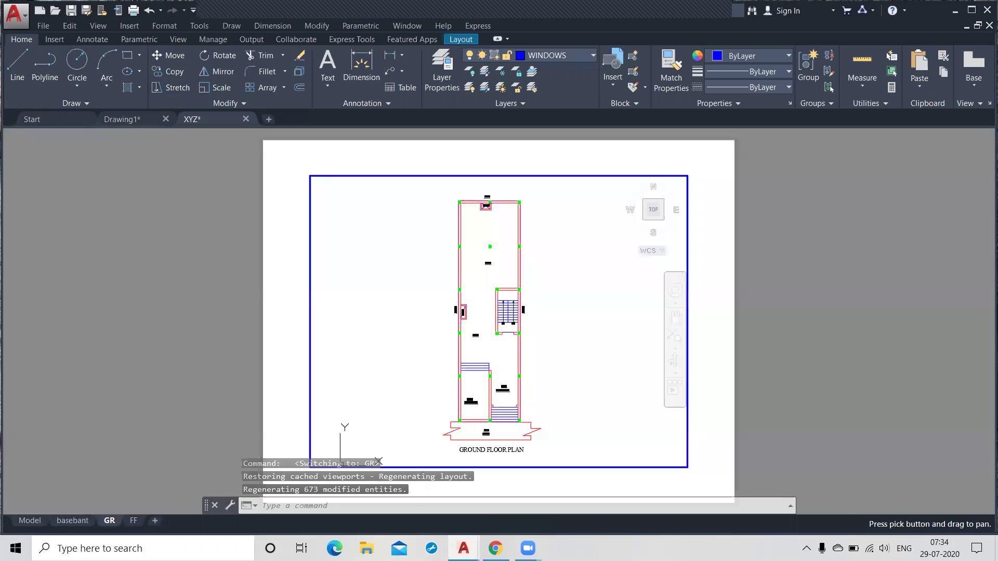
{"action": "mouse_move", "coordinate": [568, 372]}
{"action": "middle_mouse_down"}
{"action": "mouse_move", "coordinate": [560, 366]}
{"action": "mouse_move", "coordinate": [571, 370]}
{"action": "middle_mouse_up"}
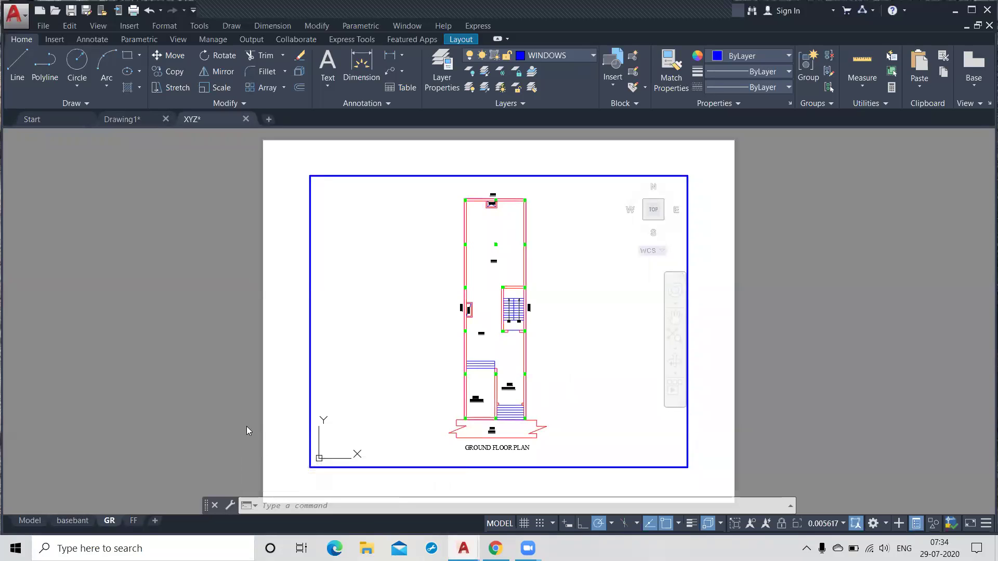
Step: Open the FF layout, fit its sheet, activate the viewport and frame only the enlarged first floor plan in it
{"action": "left_click", "coordinate": [133, 521]}
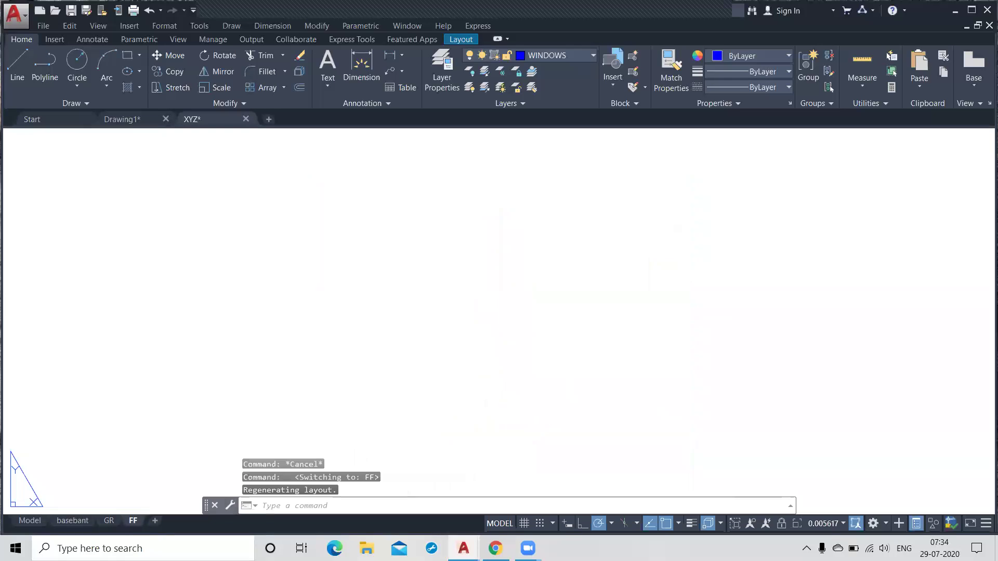
{"action": "middle_click", "coordinate": [520, 386]}
{"action": "middle_click", "coordinate": [520, 386]}
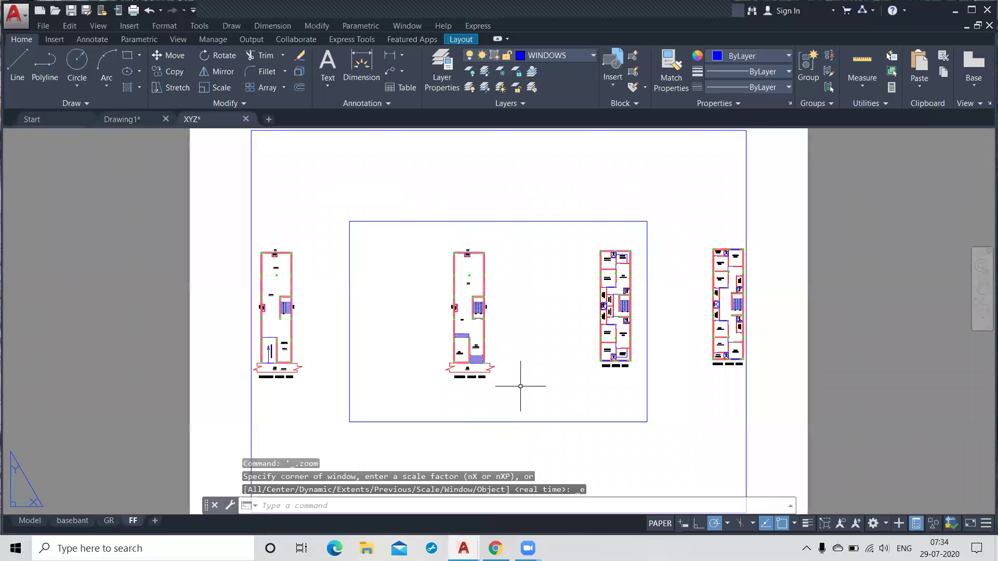
{"action": "double_click", "coordinate": [521, 359]}
{"action": "middle_click_drag", "start_coordinate": [522, 359], "coordinate": [397, 363]}
{"action": "scroll", "coordinate": [385, 364], "scroll_direction": "up", "scroll_amount": 2}
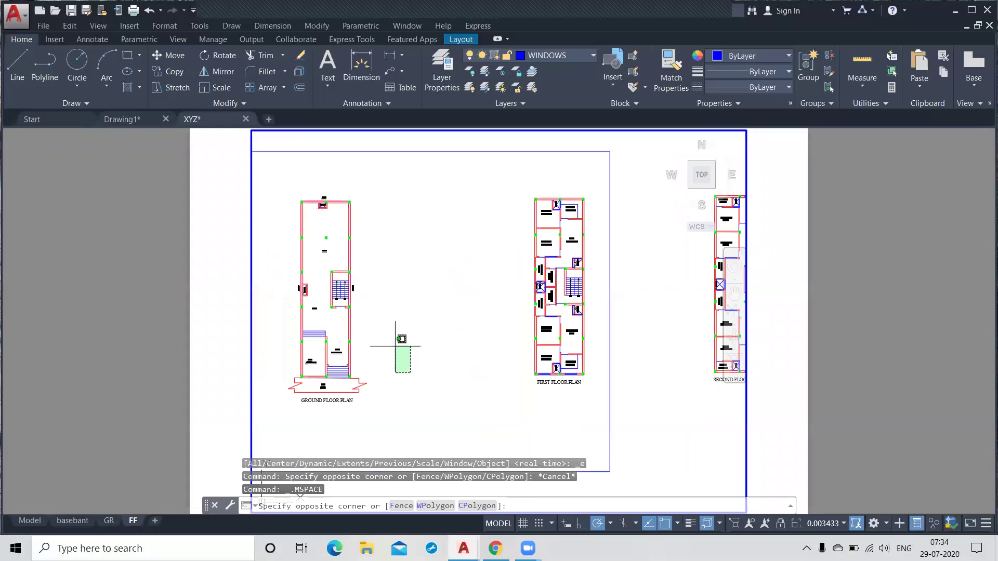
{"action": "left_click", "coordinate": [395, 346]}
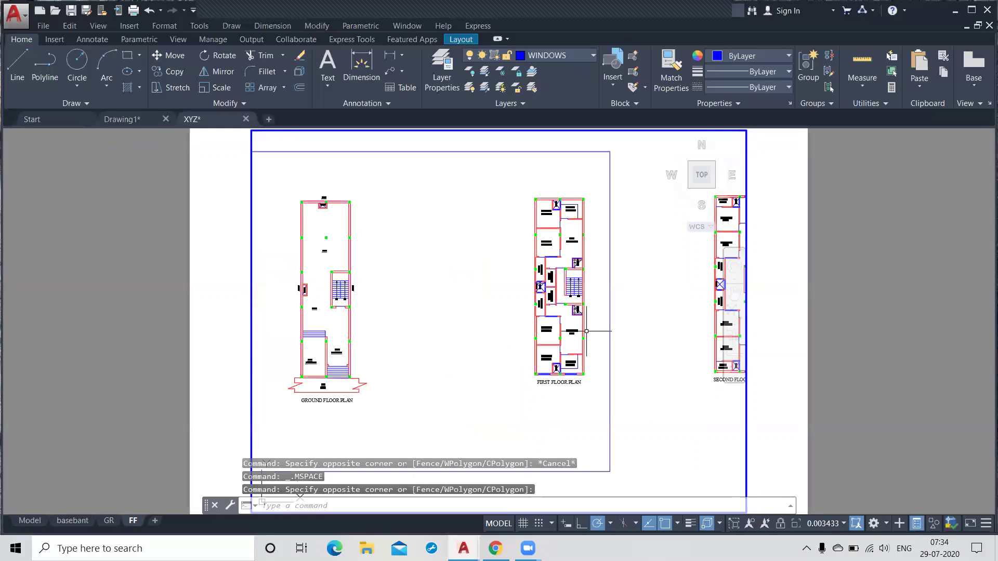
{"action": "scroll", "coordinate": [575, 348], "scroll_direction": "up", "scroll_amount": 2}
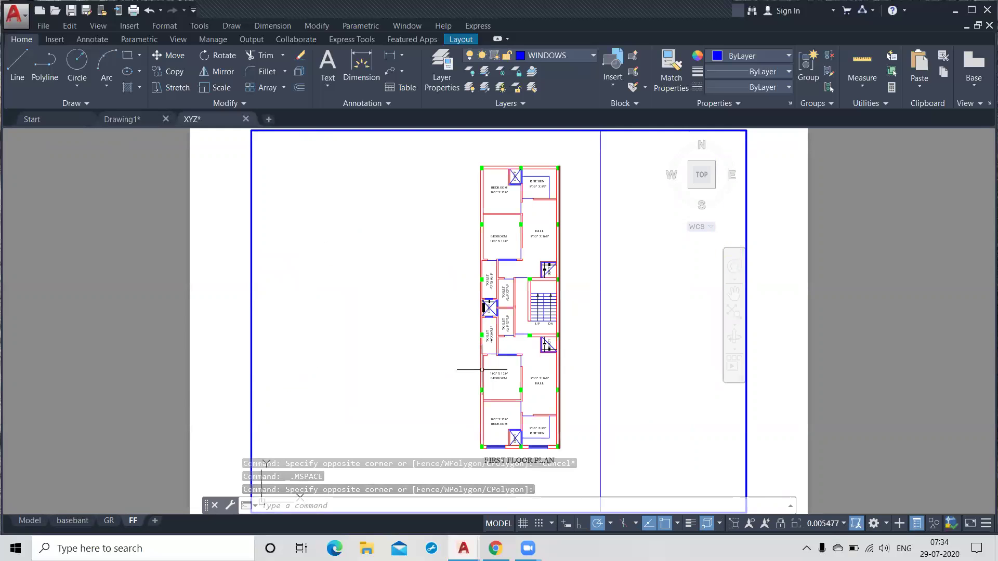
Step: Return to the basebant layout and check its sheet for a viewport
{"action": "left_click", "coordinate": [73, 521]}
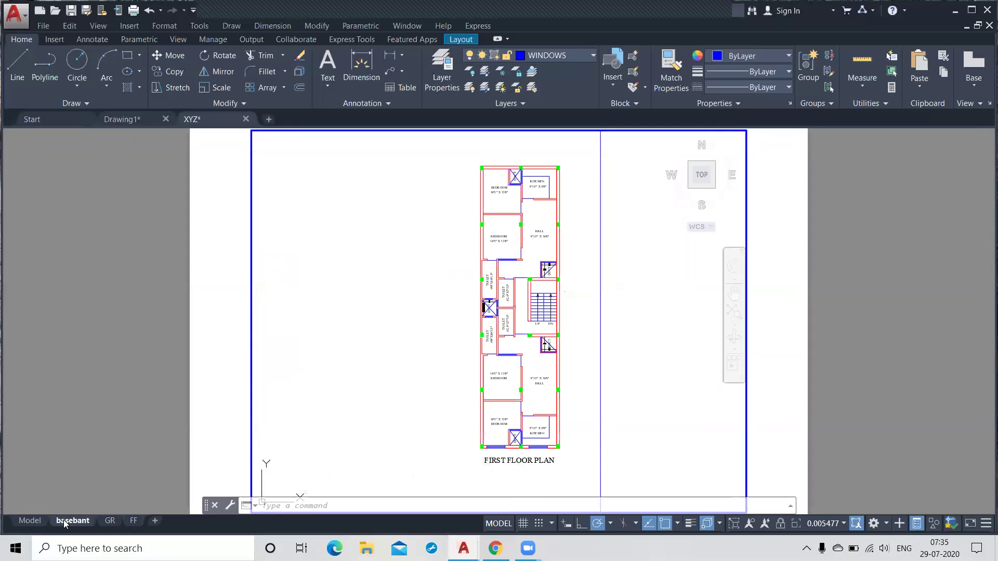
{"action": "left_click", "coordinate": [528, 323]}
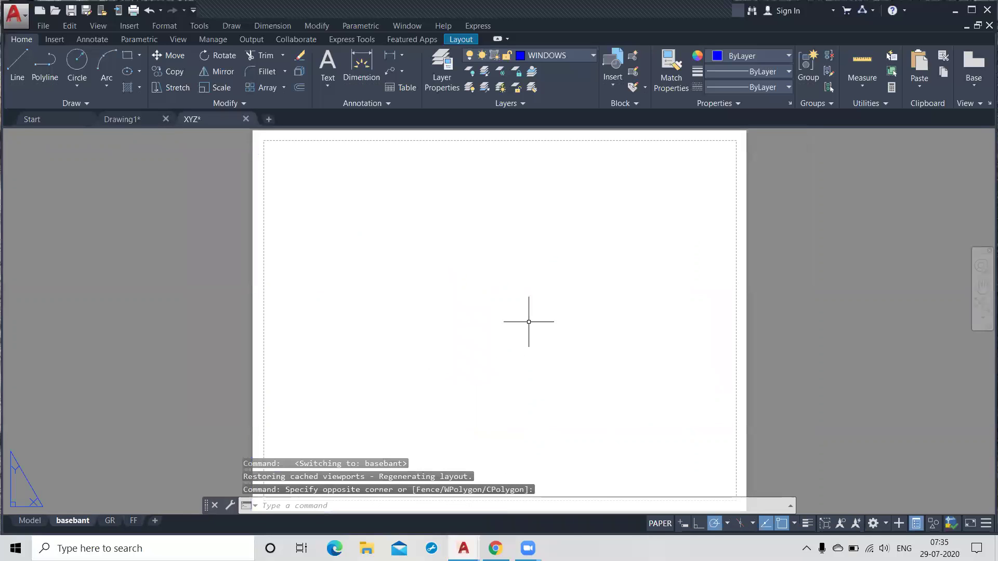
{"action": "middle_click", "coordinate": [562, 287]}
{"action": "middle_click", "coordinate": [562, 287]}
{"action": "right_click", "coordinate": [562, 287]}
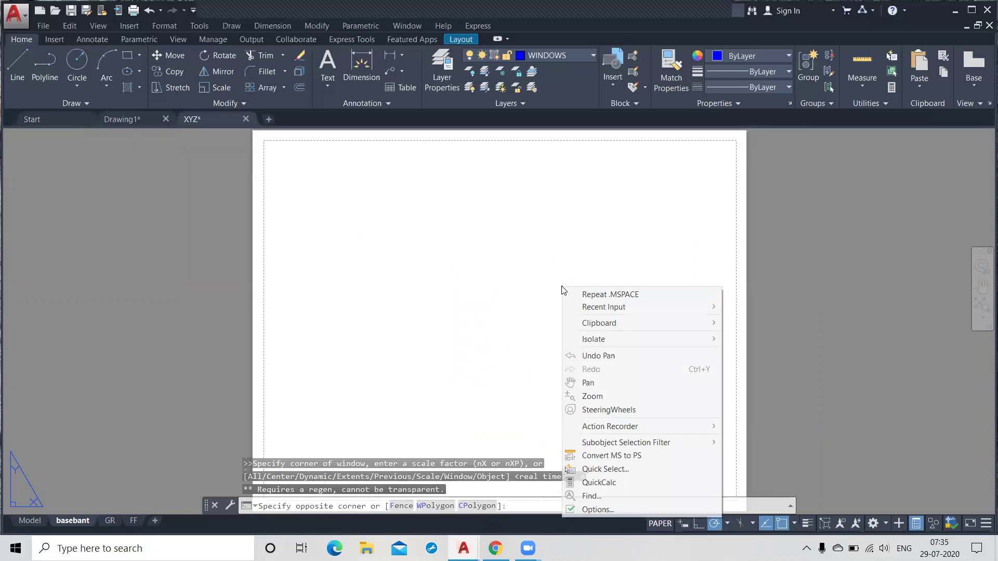
{"action": "left_click", "coordinate": [376, 391]}
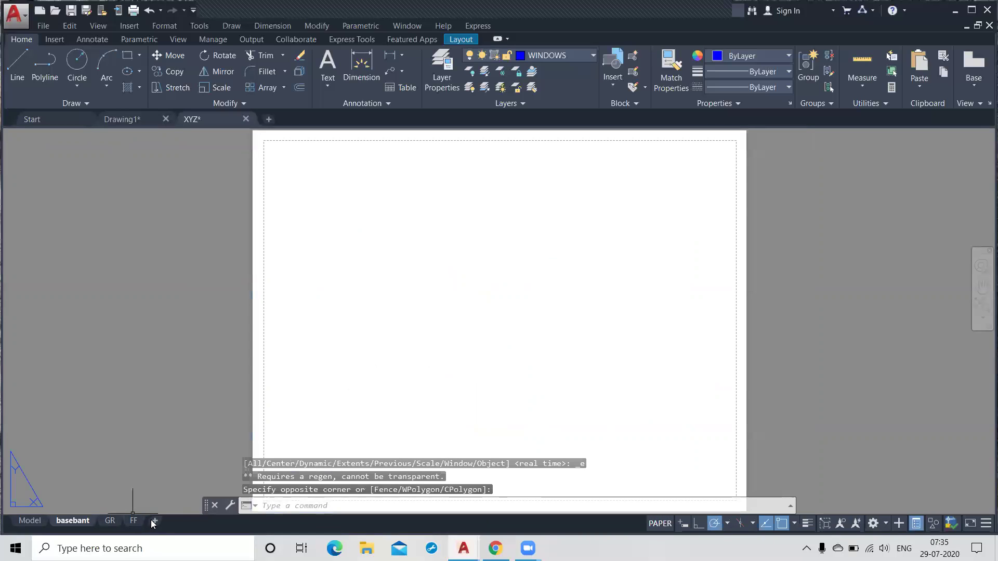
Step: Add a new layout after FF and open its sheet
{"action": "left_click", "coordinate": [154, 520]}
{"action": "left_click", "coordinate": [424, 376]}
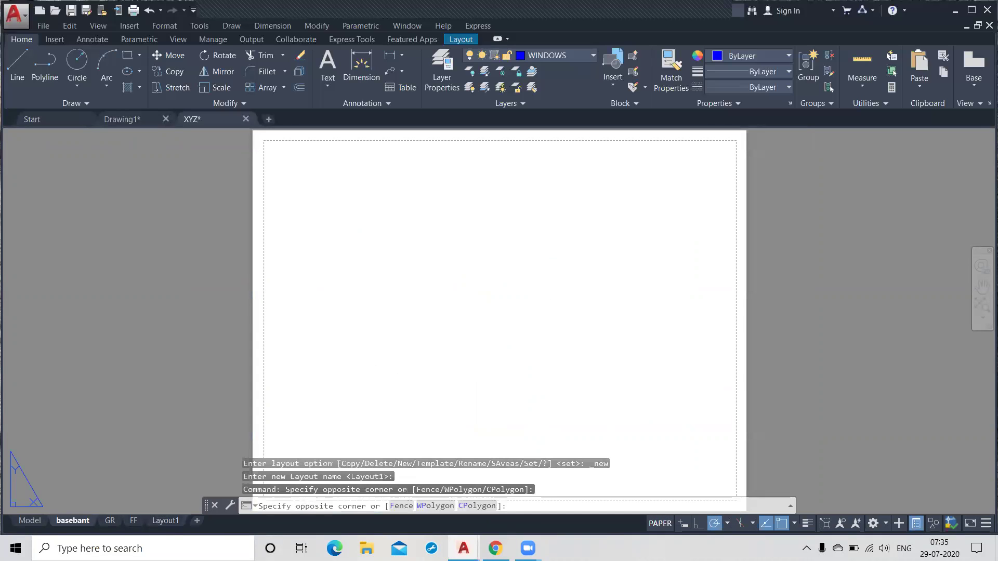
{"action": "left_click", "coordinate": [165, 521]}
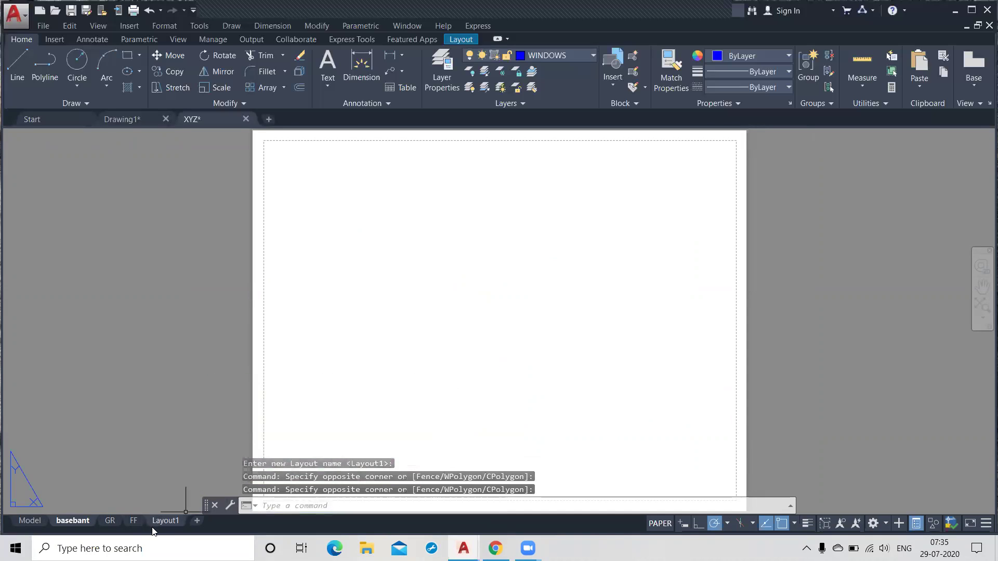
{"action": "left_click", "coordinate": [420, 393]}
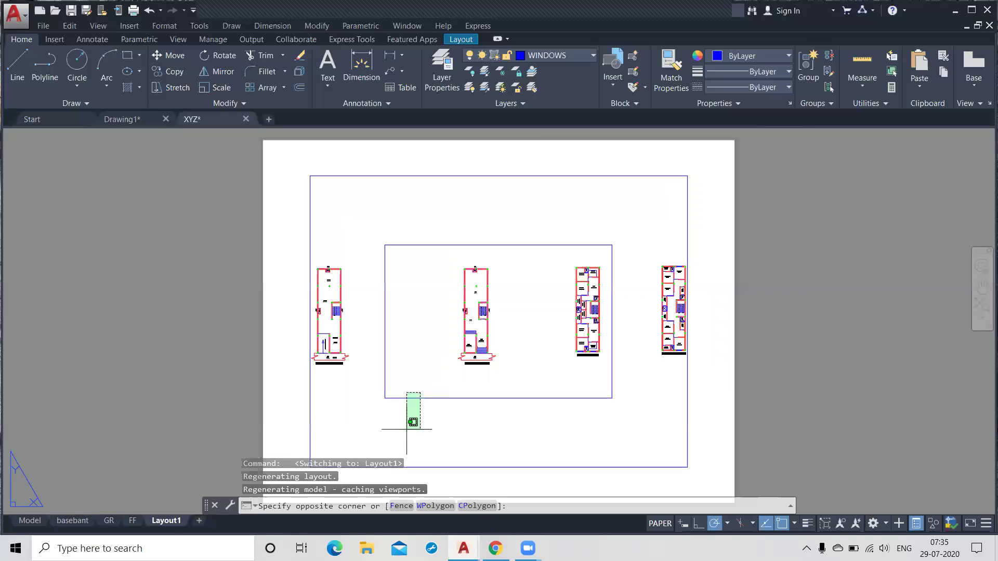
Step: Activate the viewport on the Layout1 sheet and frame only the enlarged basement floor plan in it
{"action": "double_click", "coordinate": [406, 430]}
{"action": "middle_click_drag", "start_coordinate": [413, 429], "coordinate": [538, 420]}
{"action": "left_click", "coordinate": [492, 402]}
{"action": "scroll", "coordinate": [382, 292], "scroll_direction": "up", "scroll_amount": 2}
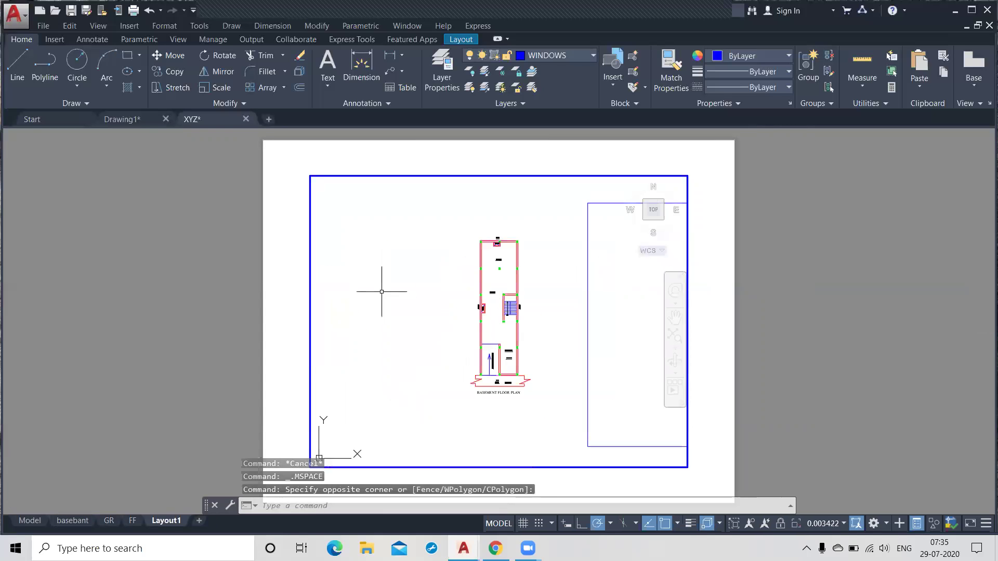
{"action": "scroll", "coordinate": [383, 282], "scroll_direction": "up", "scroll_amount": 2}
{"action": "middle_click_drag", "start_coordinate": [441, 312], "coordinate": [392, 302]}
Step: Add a new layout after Layout1, open its sheet and activate its viewport
{"action": "left_click", "coordinate": [198, 521]}
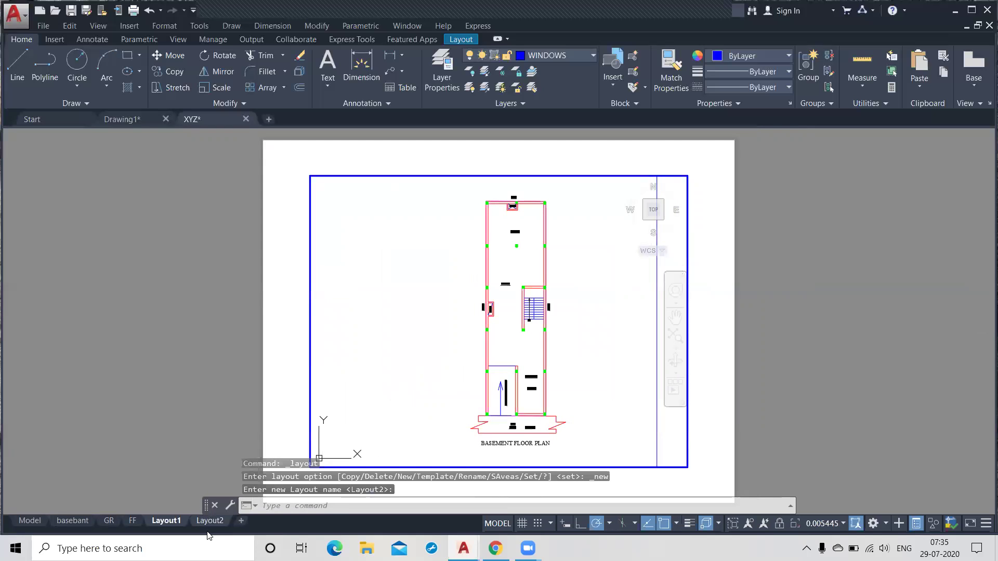
{"action": "left_click", "coordinate": [209, 521]}
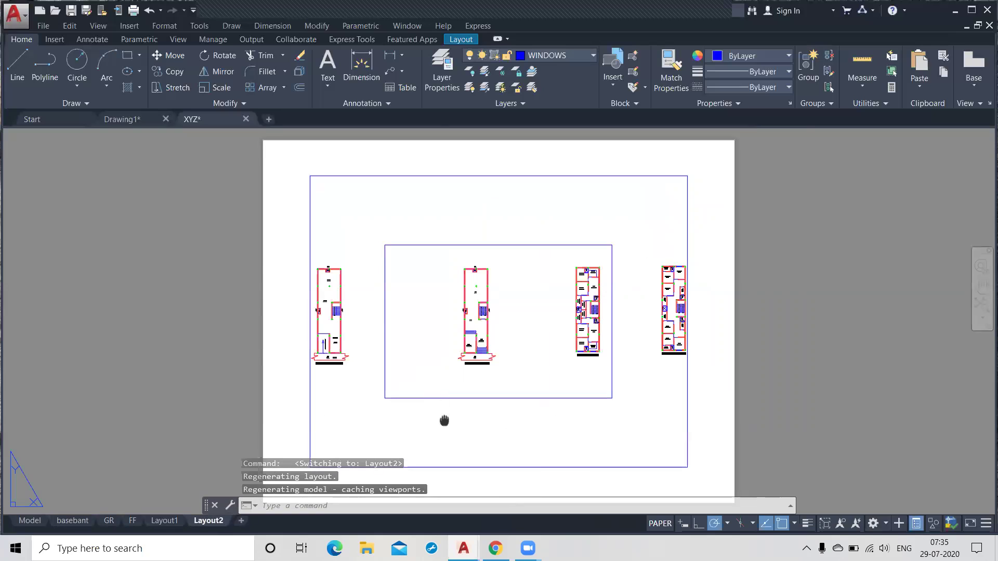
{"action": "middle_click_drag", "start_coordinate": [444, 420], "coordinate": [268, 422]}
{"action": "double_click", "coordinate": [357, 385]}
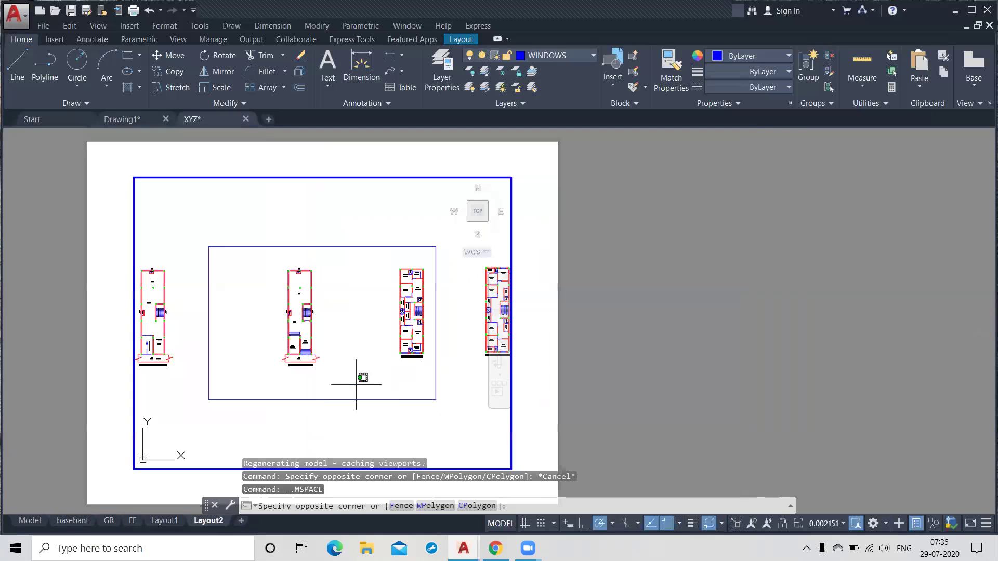
{"action": "left_click", "coordinate": [356, 384]}
Step: Frame the enlarged second floor plan with its title inside the Layout2 viewport
{"action": "middle_click_drag", "start_coordinate": [378, 391], "coordinate": [220, 394]}
{"action": "scroll", "coordinate": [344, 345], "scroll_direction": "up", "scroll_amount": 4}
{"action": "middle_click_drag", "start_coordinate": [373, 401], "coordinate": [365, 444]}
{"action": "scroll", "coordinate": [394, 356], "scroll_direction": "up", "scroll_amount": 2}
{"action": "middle_click_drag", "start_coordinate": [405, 354], "coordinate": [418, 373]}
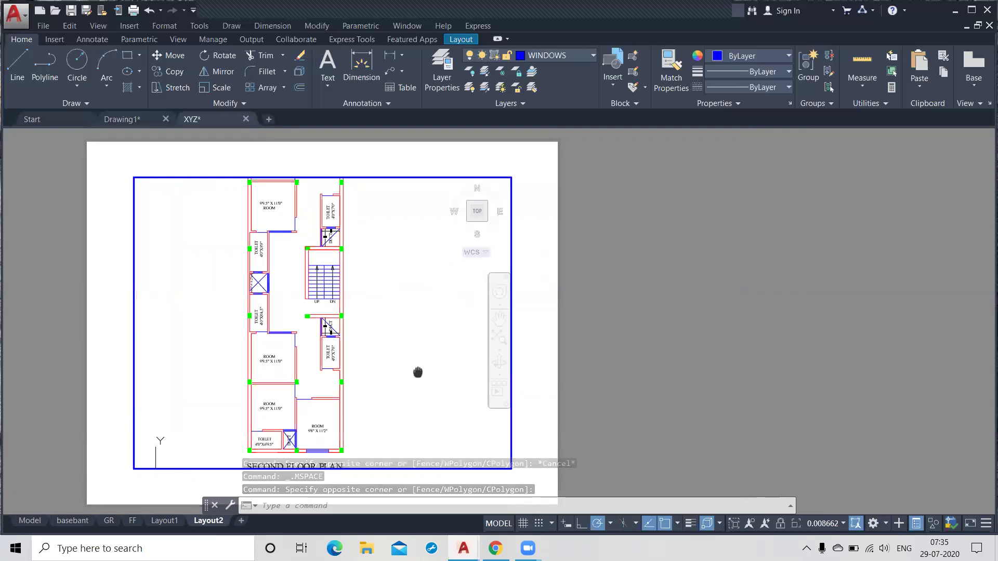
{"action": "scroll", "coordinate": [431, 374], "scroll_direction": "down", "scroll_amount": 2}
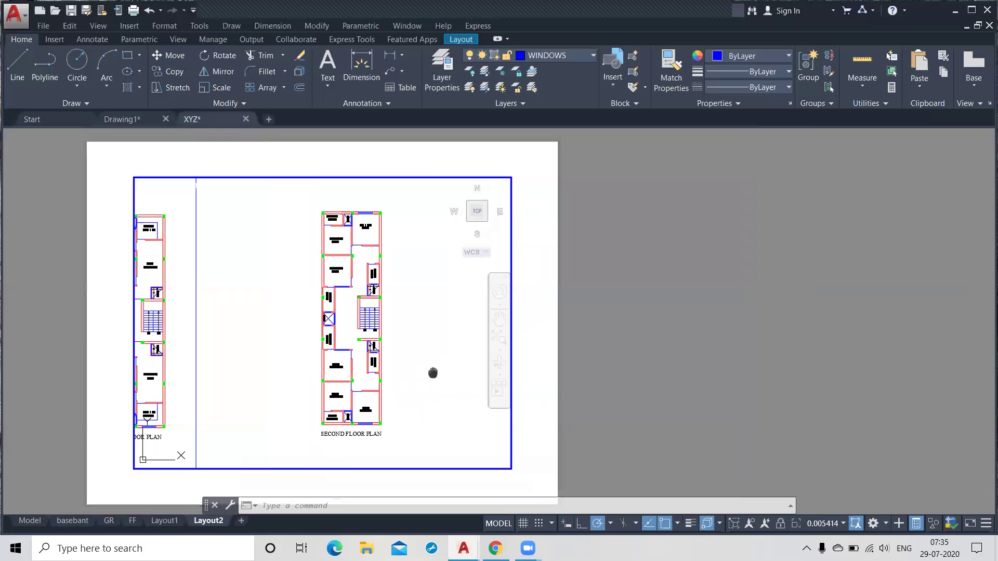
{"action": "middle_click_drag", "start_coordinate": [433, 373], "coordinate": [384, 374]}
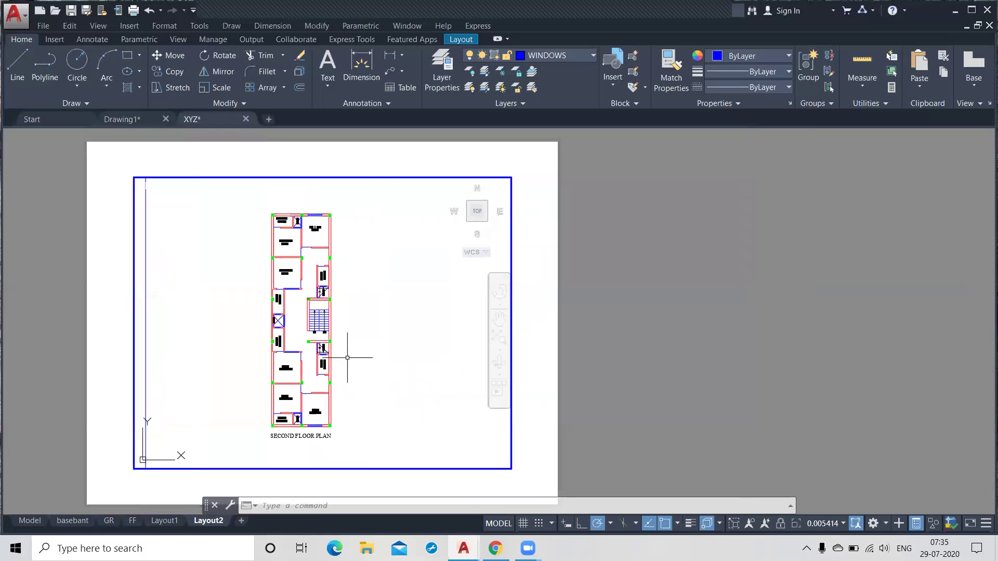
Step: Draw a circle of about 7'-5" radius to the right of the second floor plan through the active viewport
{"action": "left_click", "coordinate": [77, 63]}
{"action": "left_click", "coordinate": [411, 309]}
{"action": "left_click", "coordinate": [419, 323]}
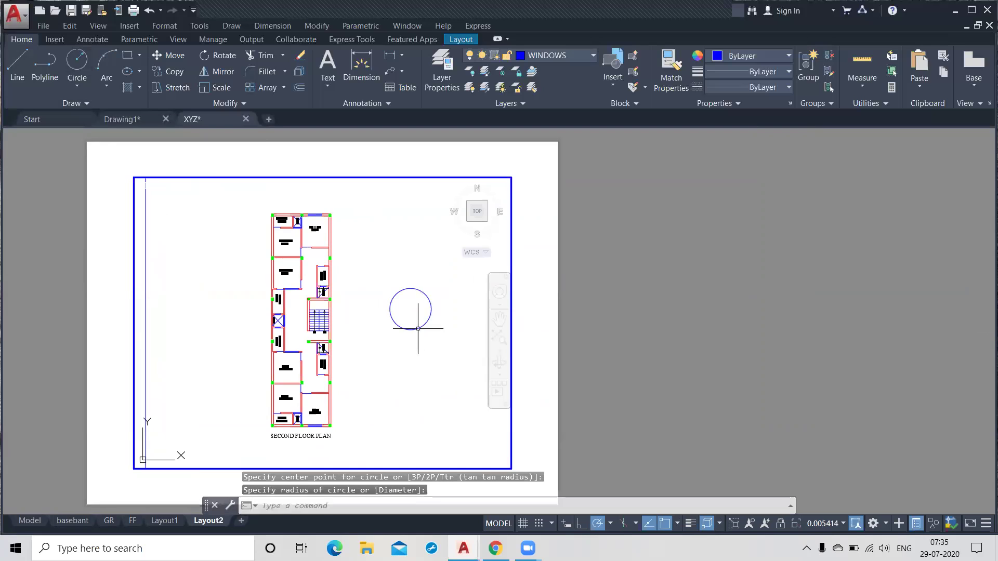
Step: In model space, draw a circle of about 11'-10" radius below and between the first and second floor plans
{"action": "left_click", "coordinate": [22, 523]}
{"action": "middle_click_drag", "start_coordinate": [574, 355], "coordinate": [319, 392]}
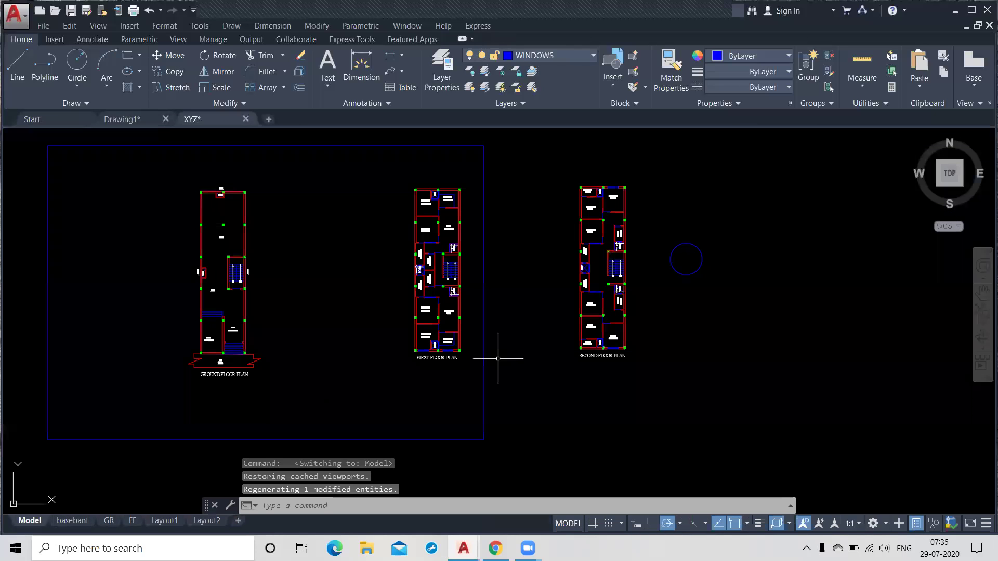
{"action": "left_click", "coordinate": [77, 68]}
{"action": "left_click", "coordinate": [552, 400]}
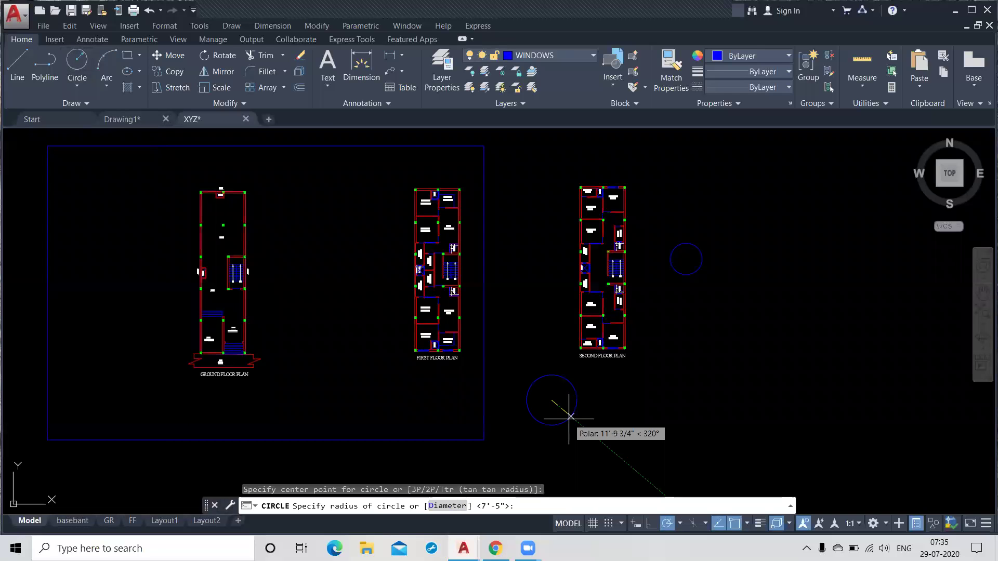
{"action": "left_click", "coordinate": [572, 416]}
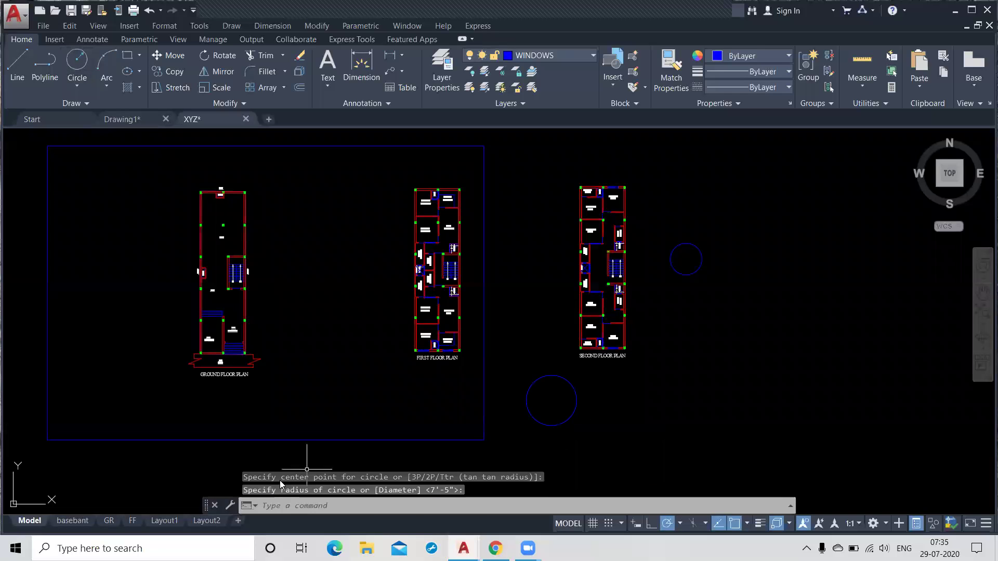
Step: Return to Layout2 and delete both circles through its viewport
{"action": "left_click", "coordinate": [206, 521]}
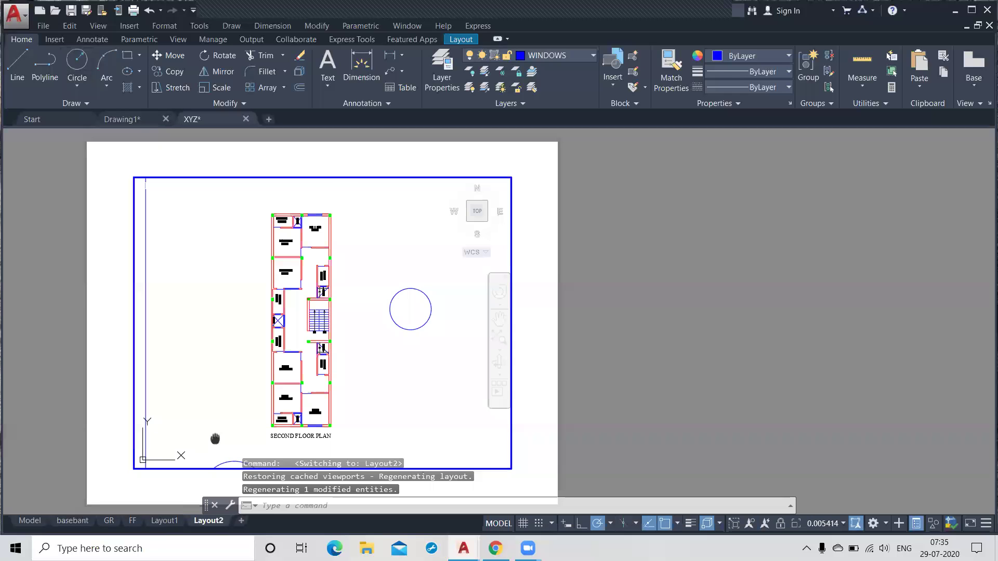
{"action": "middle_click_drag", "start_coordinate": [215, 438], "coordinate": [235, 493]}
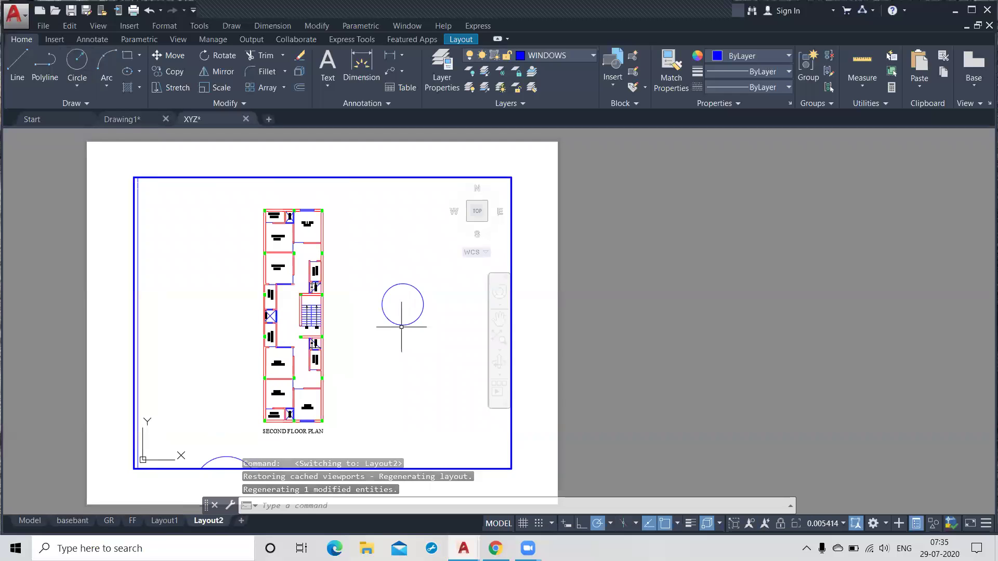
{"action": "left_click", "coordinate": [395, 283]}
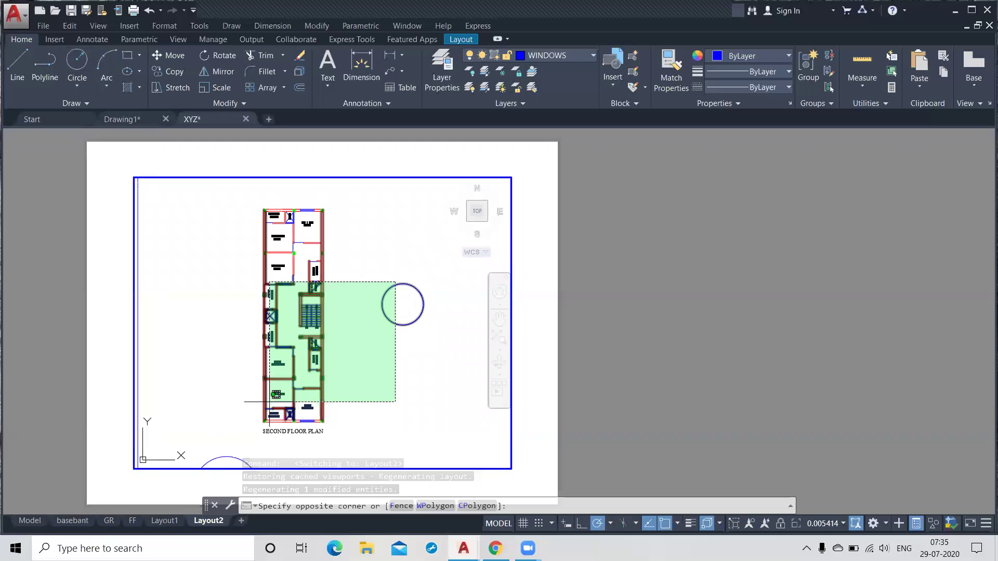
{"action": "left_click", "coordinate": [394, 376]}
{"action": "left_click", "coordinate": [221, 458]}
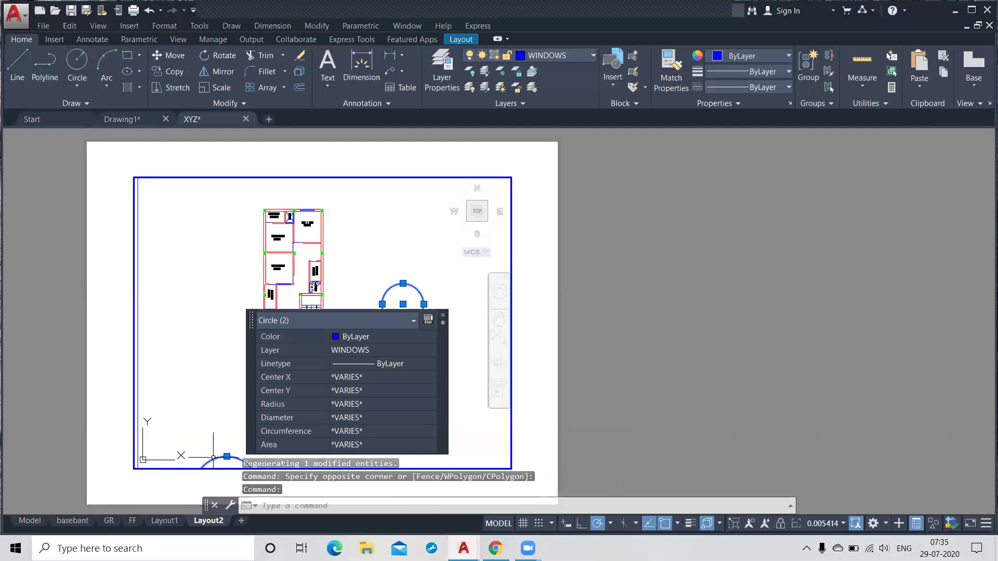
{"action": "key", "text": "Delete"}
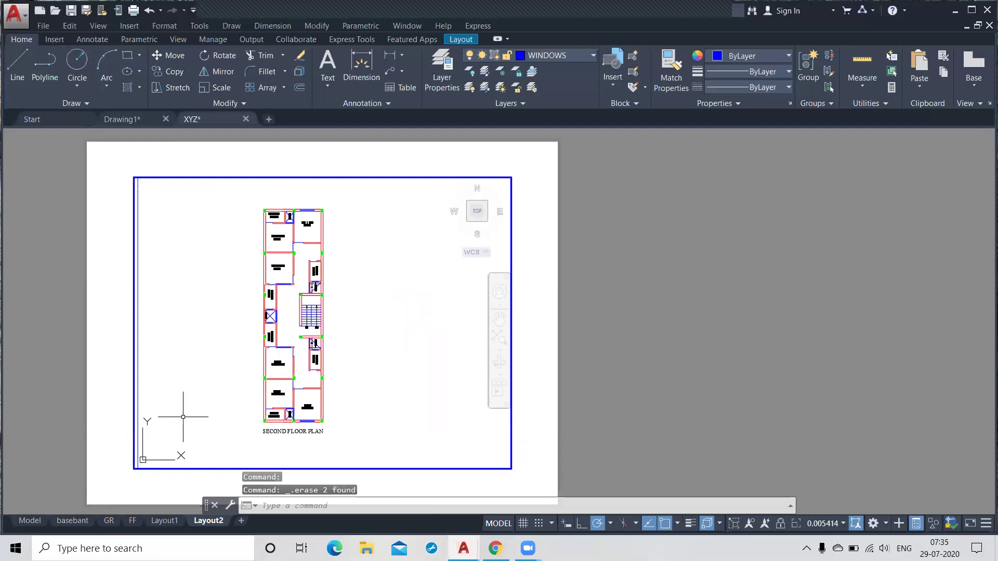
Step: Recentre the second floor plan within the Layout2 viewport with its full title in view
{"action": "middle_click_drag", "start_coordinate": [203, 405], "coordinate": [221, 409]}
{"action": "scroll", "coordinate": [305, 227], "scroll_direction": "up", "scroll_amount": 2}
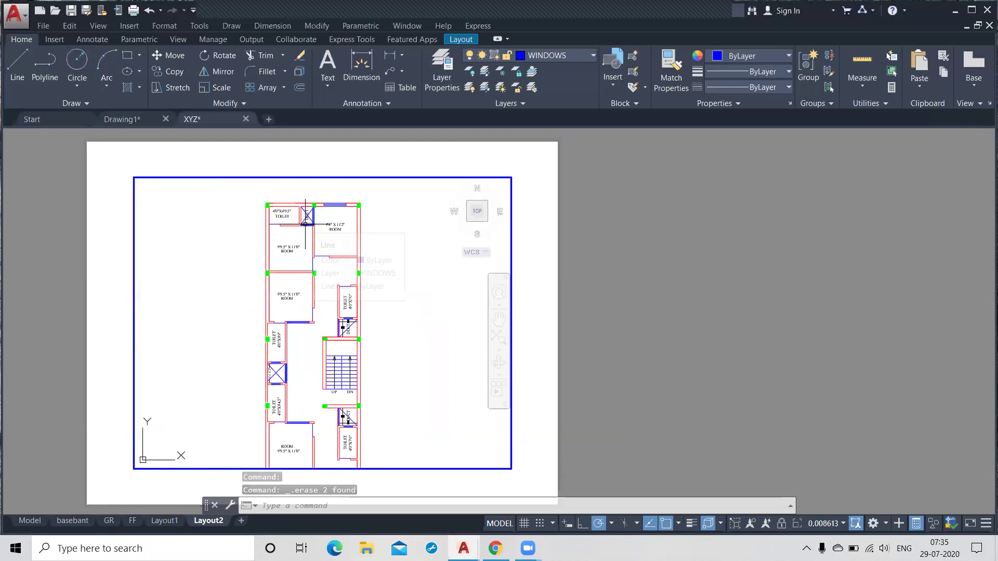
{"action": "middle_click_drag", "start_coordinate": [313, 267], "coordinate": [315, 257]}
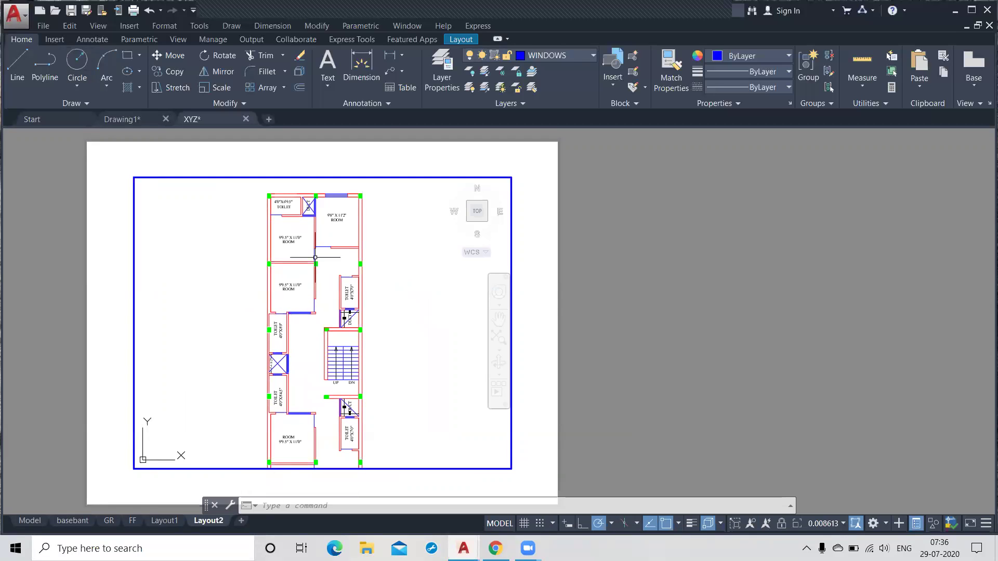
{"action": "scroll", "coordinate": [315, 257], "scroll_direction": "down", "scroll_amount": 2}
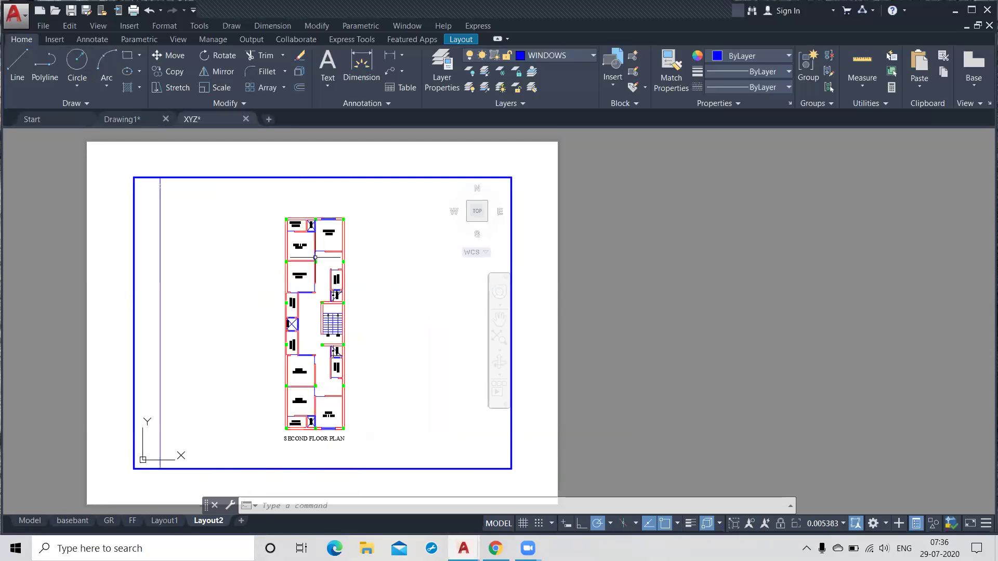
{"action": "middle_click_drag", "start_coordinate": [315, 257], "coordinate": [306, 242]}
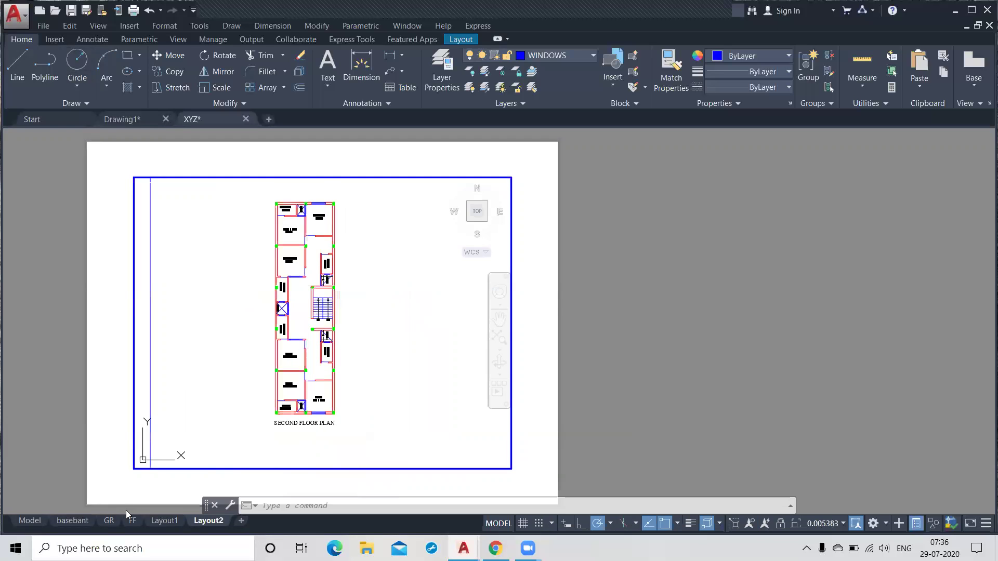
Step: Review the framed plans on the GR, FF, Layout1 and Layout2 sheets
{"action": "left_click", "coordinate": [107, 525]}
{"action": "left_click", "coordinate": [132, 525]}
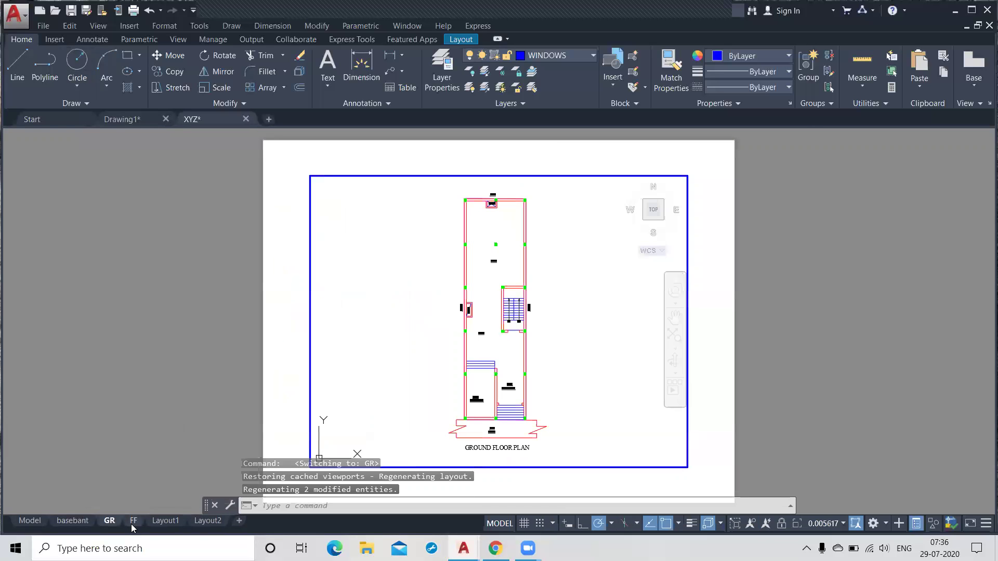
{"action": "left_click", "coordinate": [165, 521]}
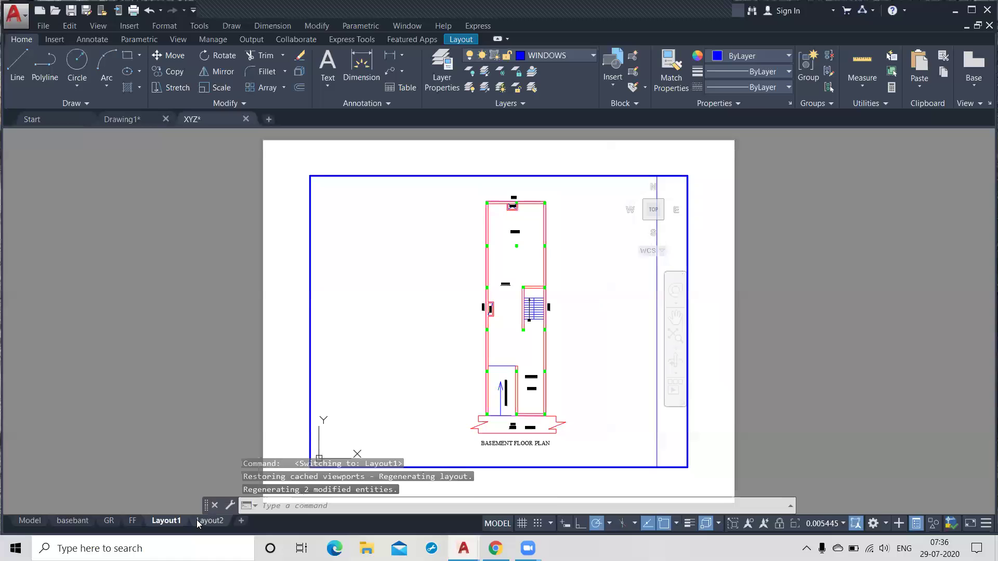
{"action": "left_click", "coordinate": [203, 522]}
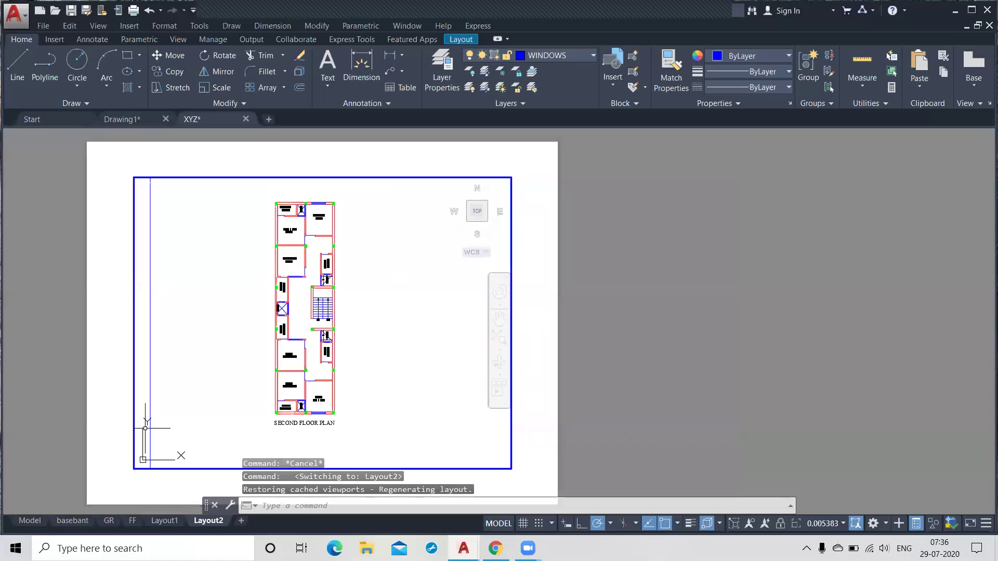
Step: Switch to model space and bring all four floor plans into view
{"action": "left_click", "coordinate": [30, 520]}
{"action": "middle_click_drag", "start_coordinate": [355, 321], "coordinate": [384, 335]}
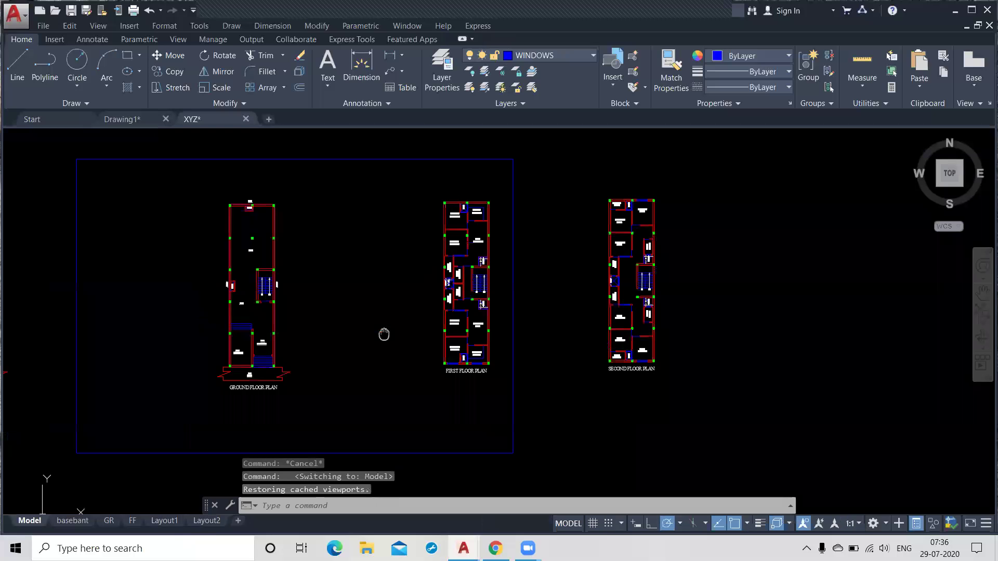
{"action": "scroll", "coordinate": [448, 336], "scroll_direction": "down", "scroll_amount": 2}
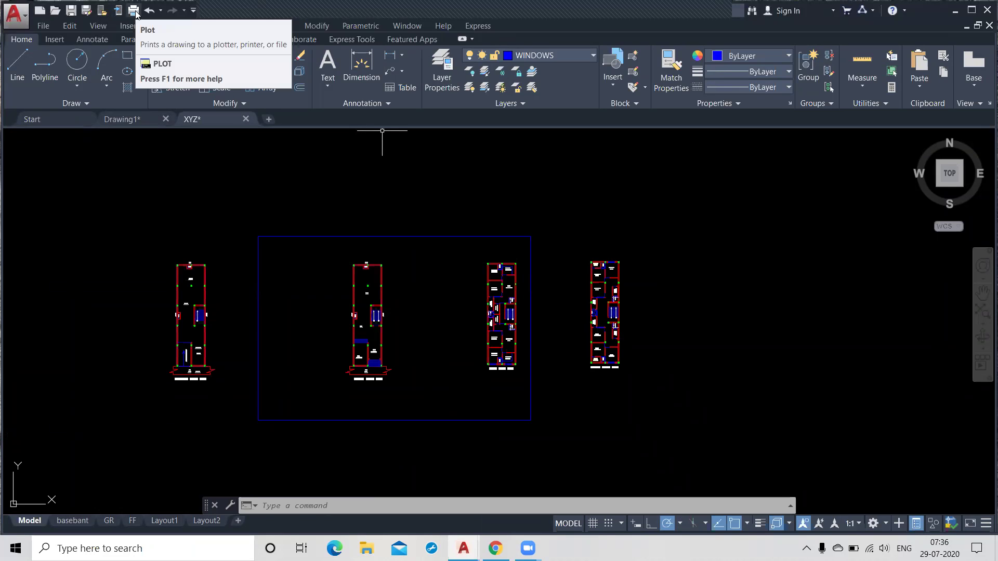
{"action": "left_click", "coordinate": [23, 19]}
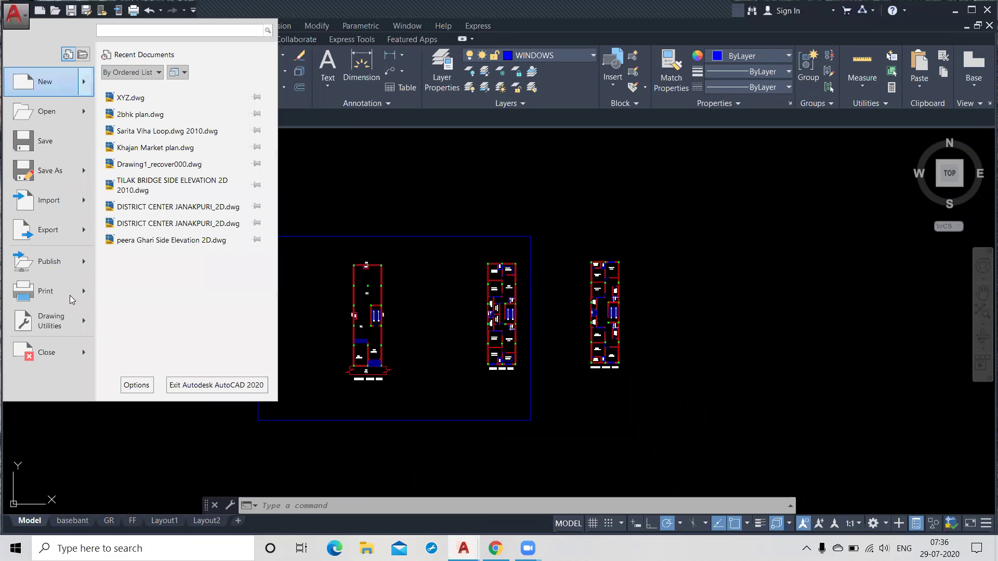
{"action": "mouse_move", "coordinate": [68, 298]}
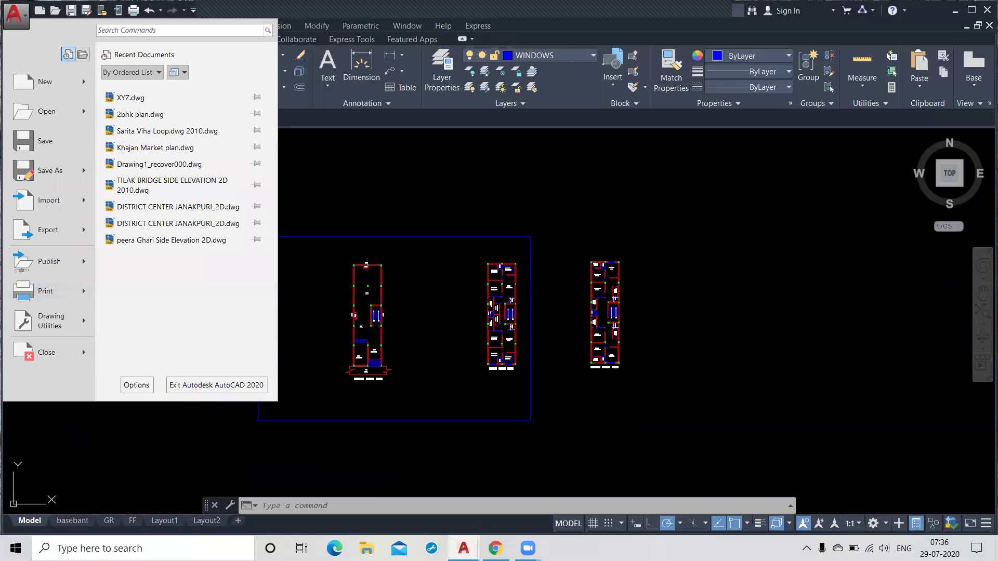
{"action": "left_click", "coordinate": [439, 462]}
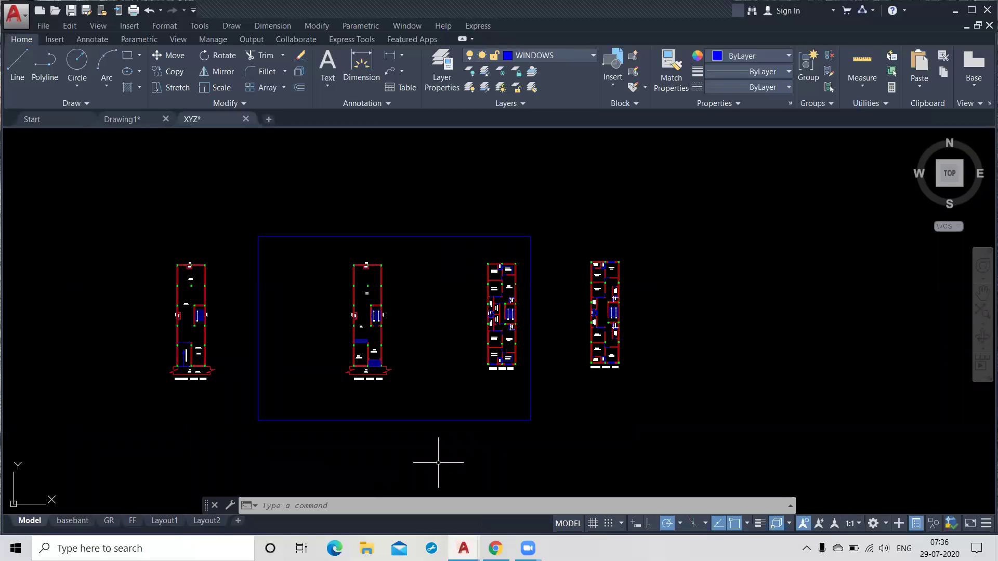
Step: Start a plot of model space and choose DWG To PDF.pc3 as the plotter
{"action": "key", "text": "ctrl+p"}
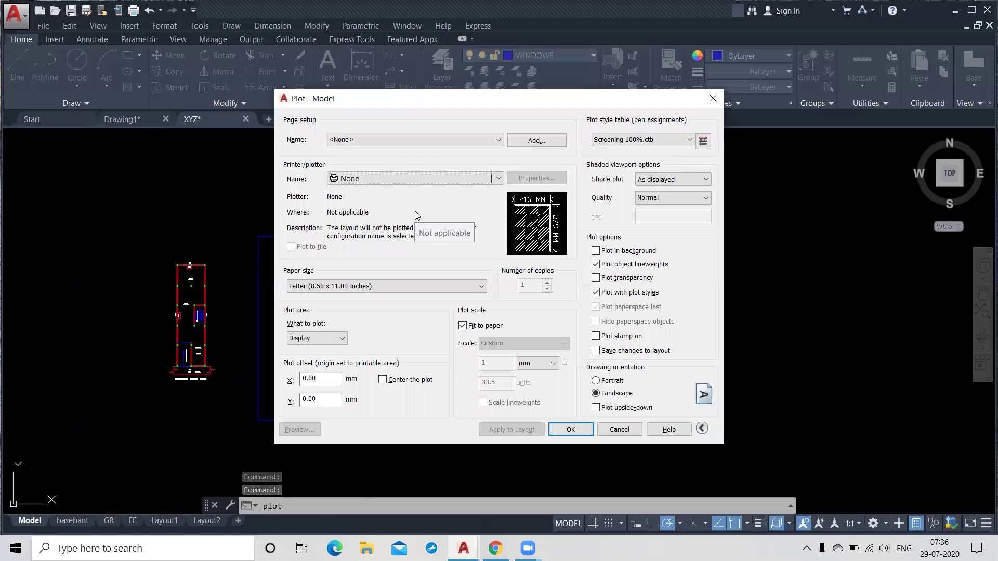
{"action": "left_click", "coordinate": [498, 180]}
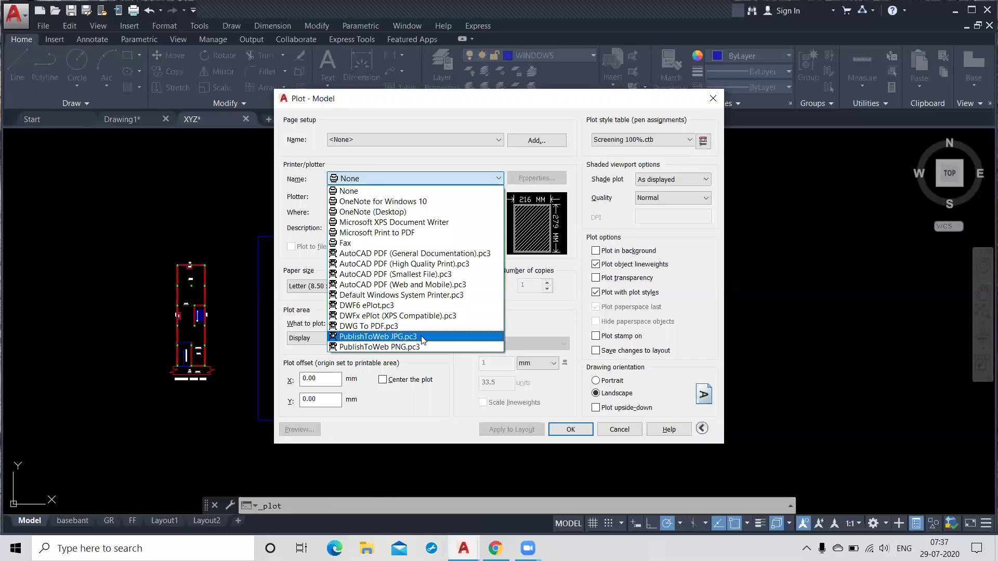
{"action": "left_click", "coordinate": [420, 328]}
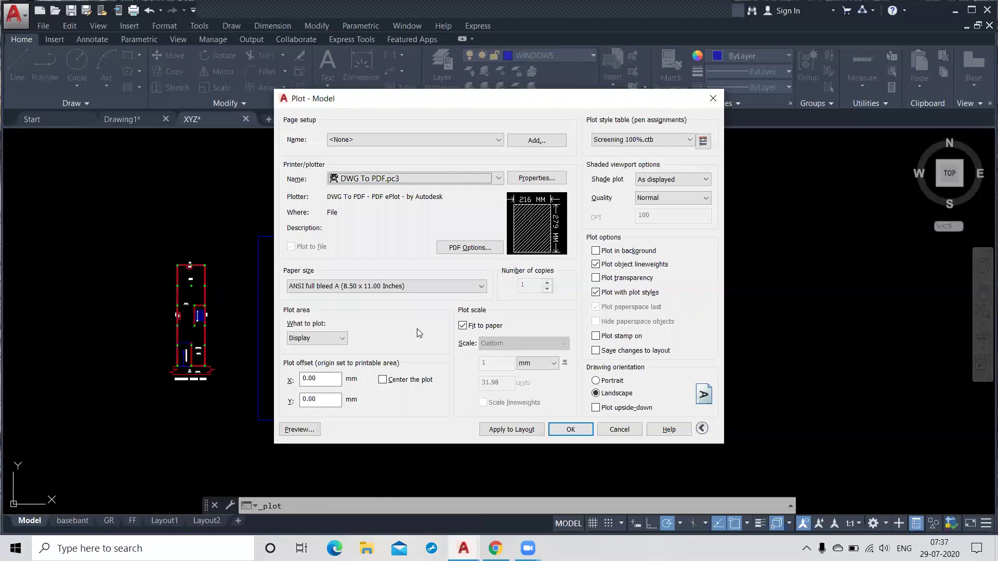
Step: Set the plot's paper size to ISO full bleed A3 (420.00 x 297.00 MM)
{"action": "left_click", "coordinate": [461, 286]}
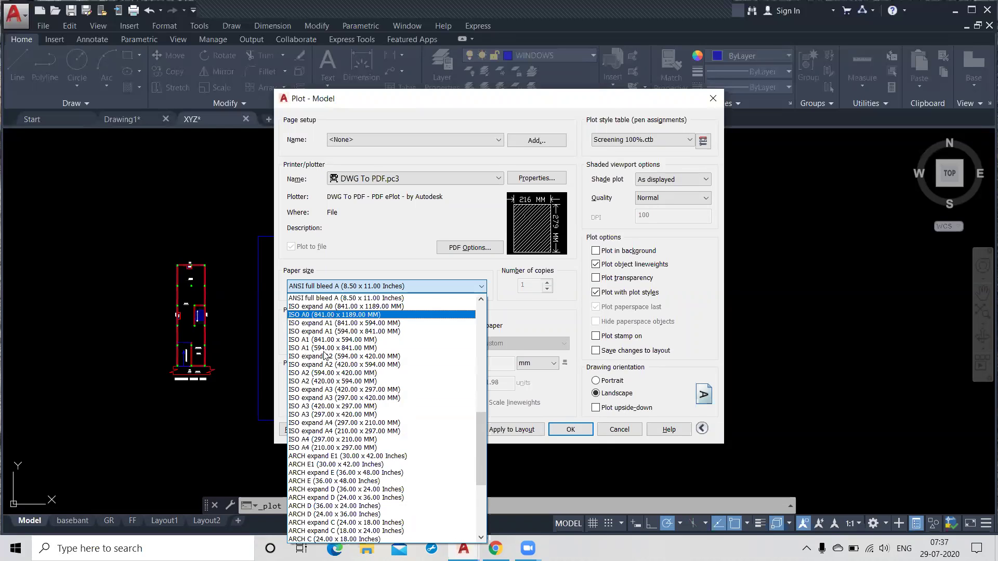
{"action": "scroll", "coordinate": [331, 359], "scroll_direction": "down", "scroll_amount": 4}
{"action": "scroll", "coordinate": [331, 453], "scroll_direction": "down", "scroll_amount": 2}
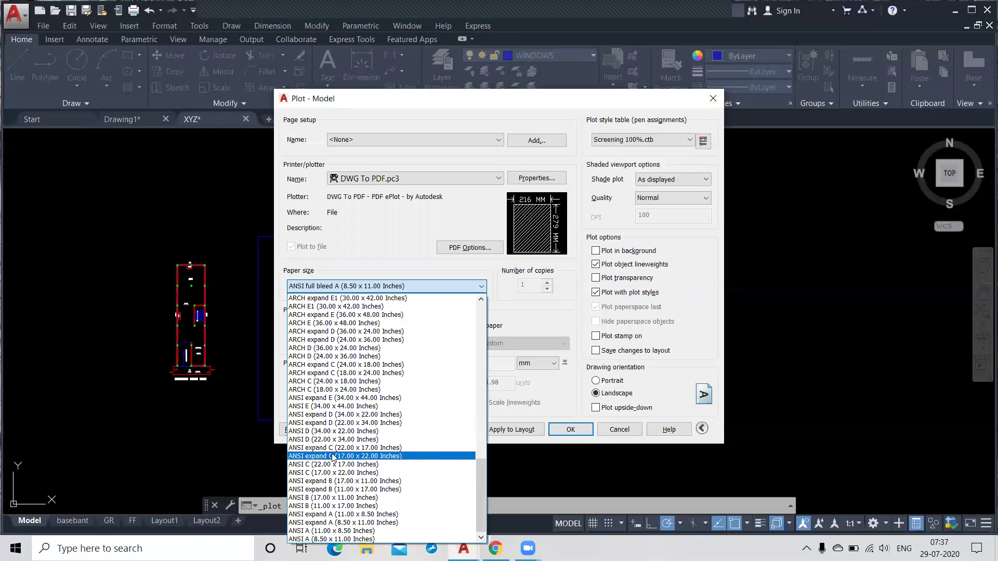
{"action": "scroll", "coordinate": [333, 458], "scroll_direction": "up", "scroll_amount": 8}
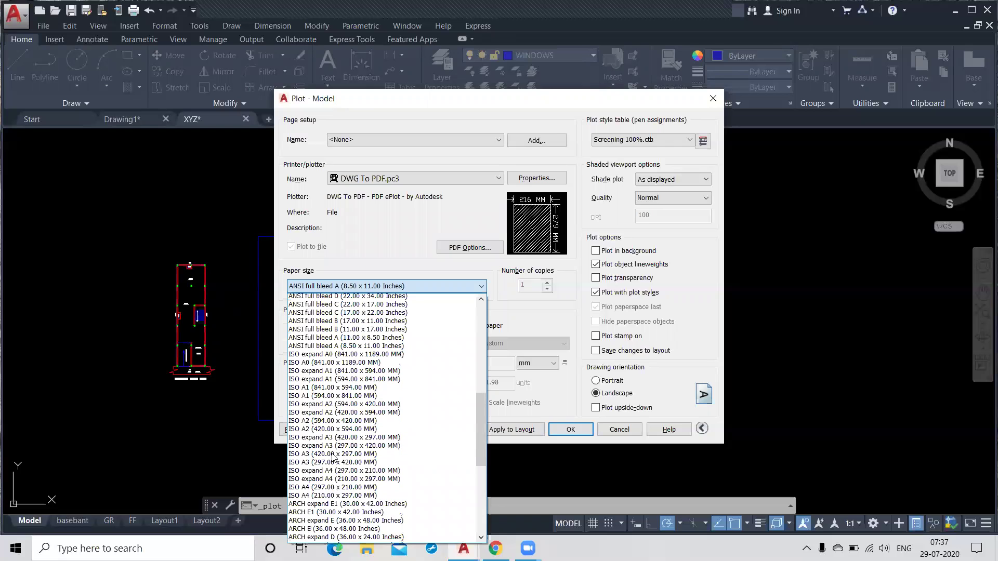
{"action": "scroll", "coordinate": [333, 457], "scroll_direction": "up", "scroll_amount": 8}
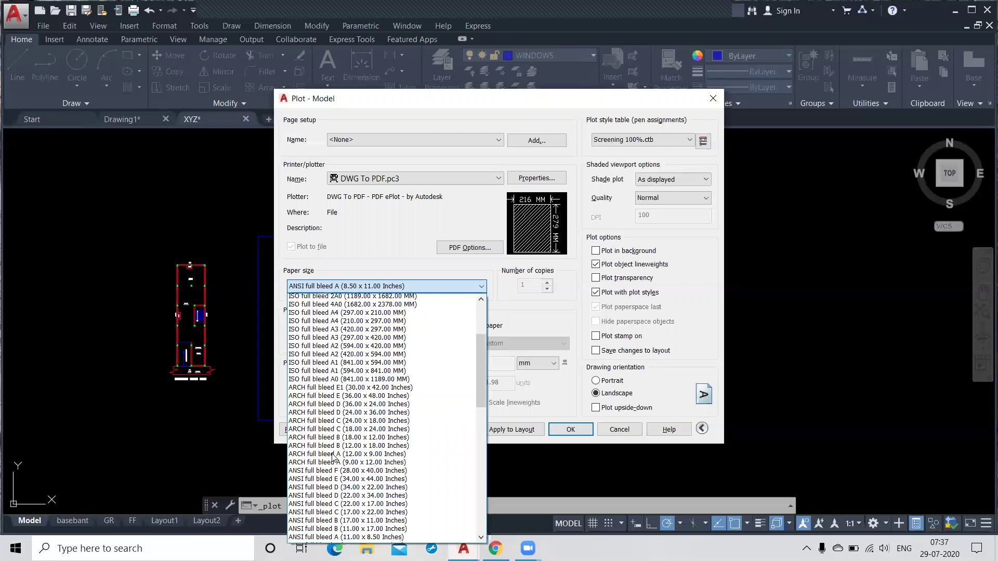
{"action": "scroll", "coordinate": [333, 457], "scroll_direction": "up", "scroll_amount": 5}
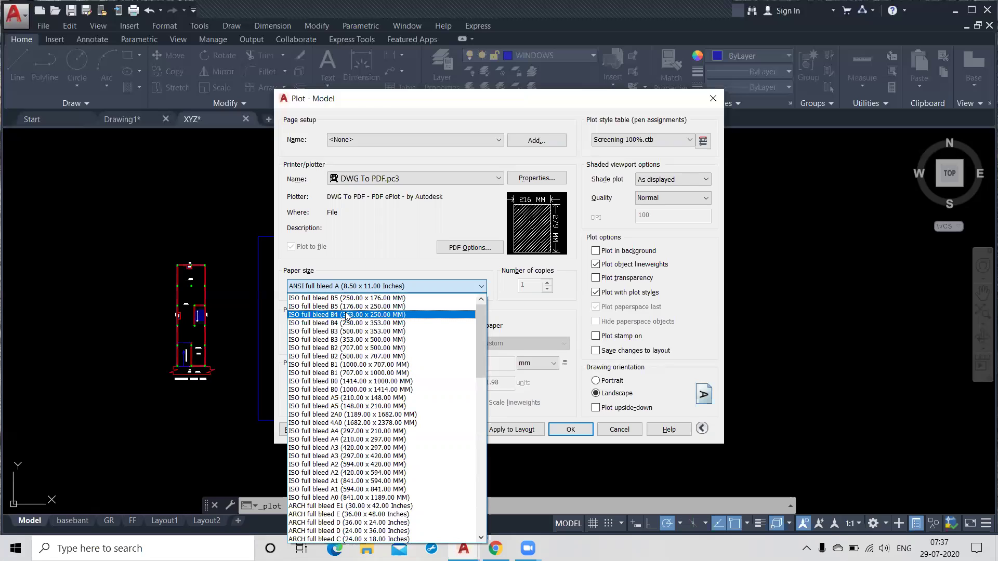
{"action": "left_click", "coordinate": [338, 449]}
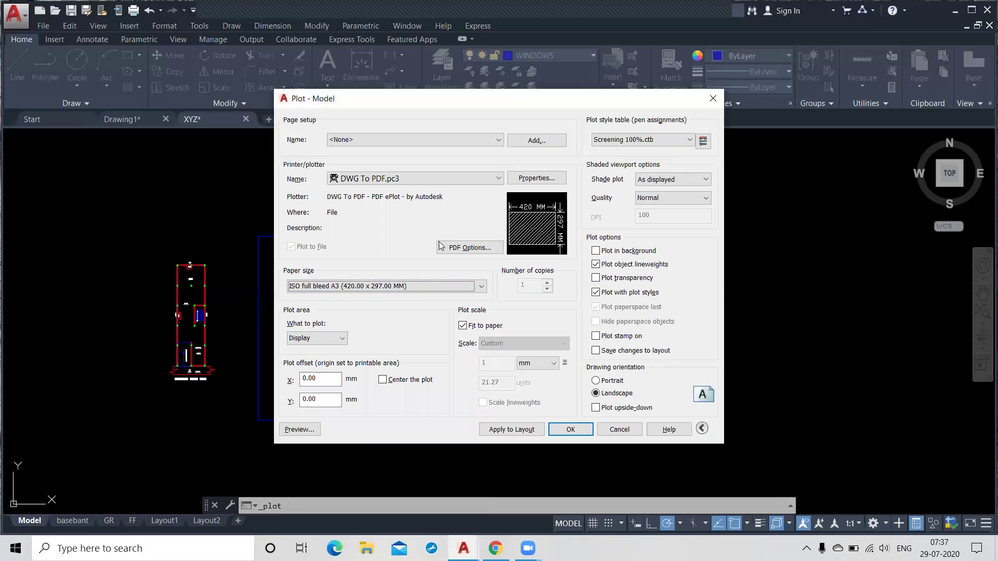
Step: Keep the plot area as Display and preview how the four floor plans sit on the sheet
{"action": "left_click", "coordinate": [329, 339]}
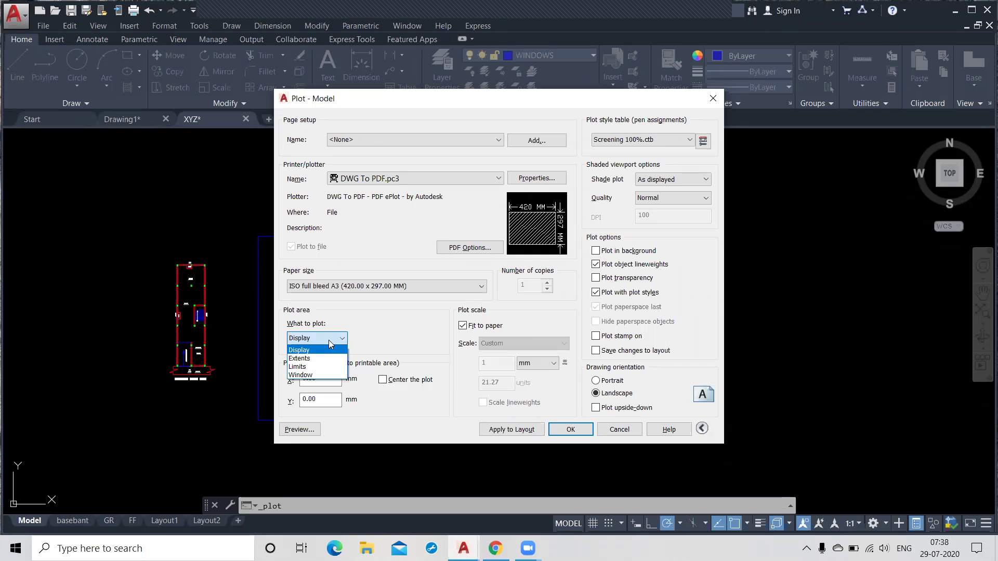
{"action": "left_click", "coordinate": [329, 340]}
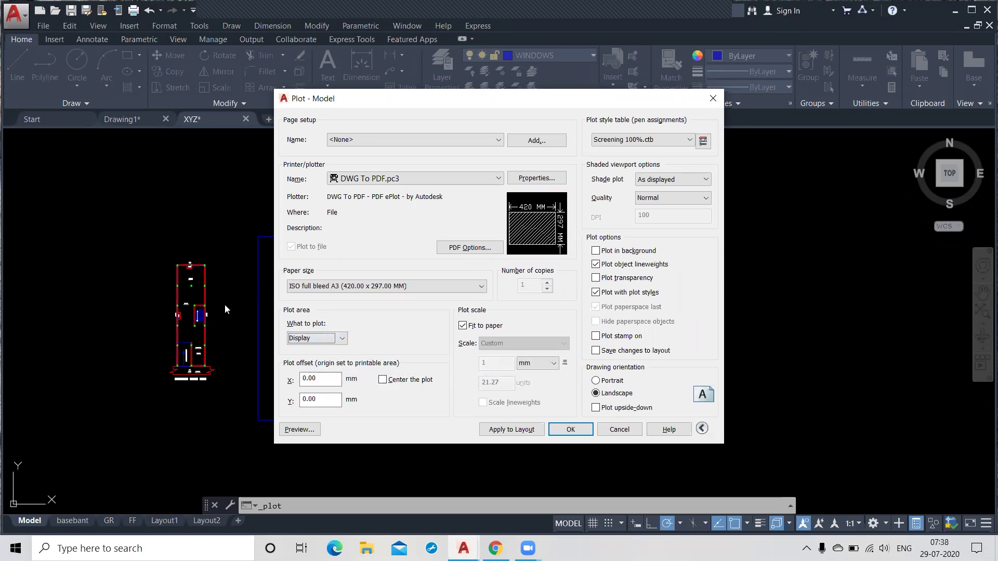
{"action": "left_click", "coordinate": [299, 430]}
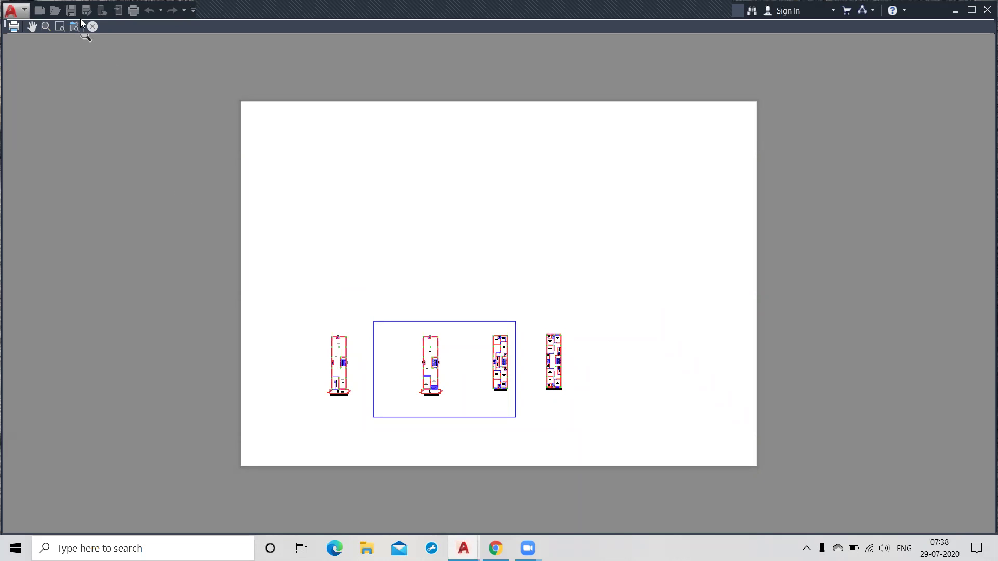
{"action": "left_click", "coordinate": [92, 27]}
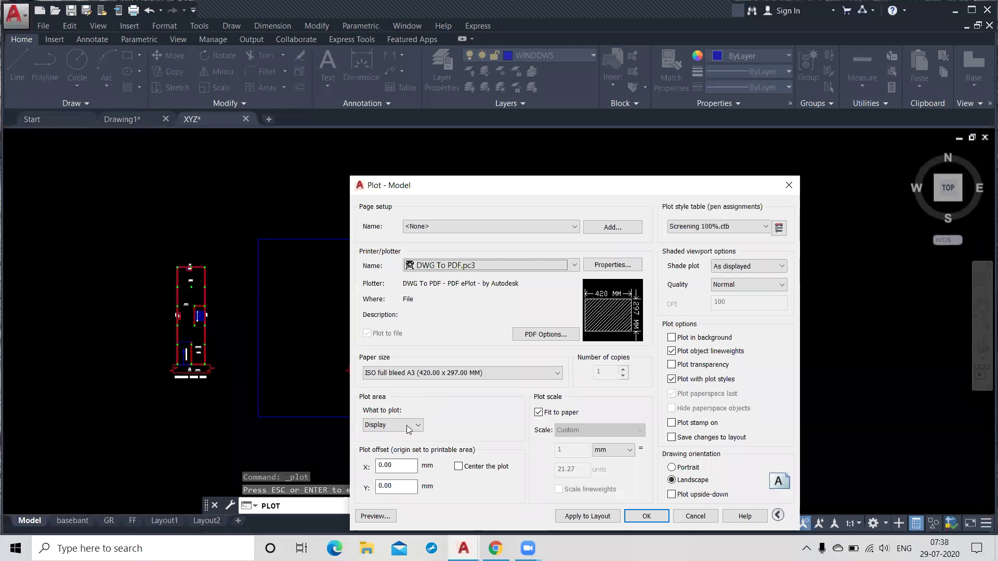
Step: Set the plot area to Extents and preview the sheet with all floor plans
{"action": "left_click", "coordinate": [393, 426]}
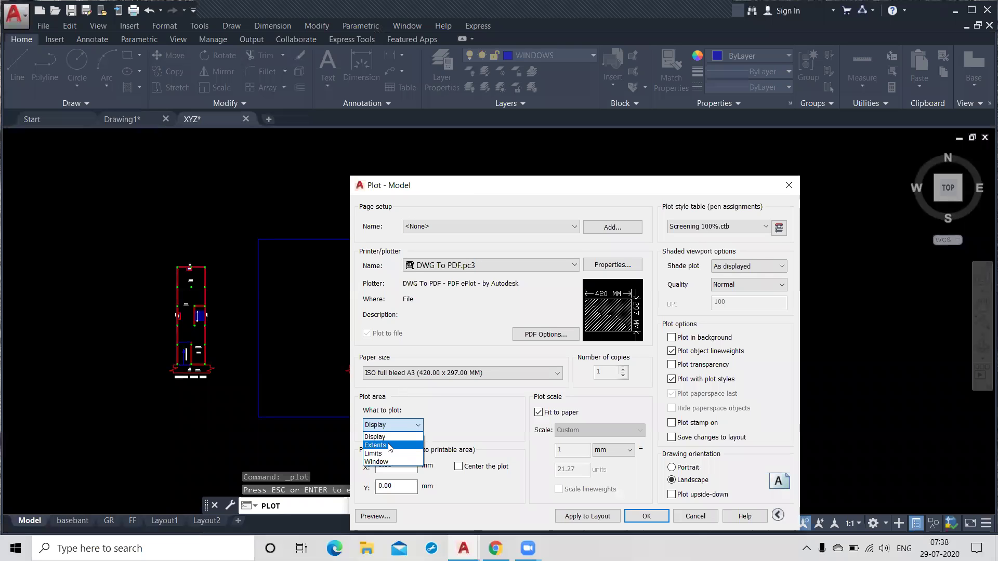
{"action": "left_click", "coordinate": [375, 446]}
{"action": "left_click", "coordinate": [369, 517]}
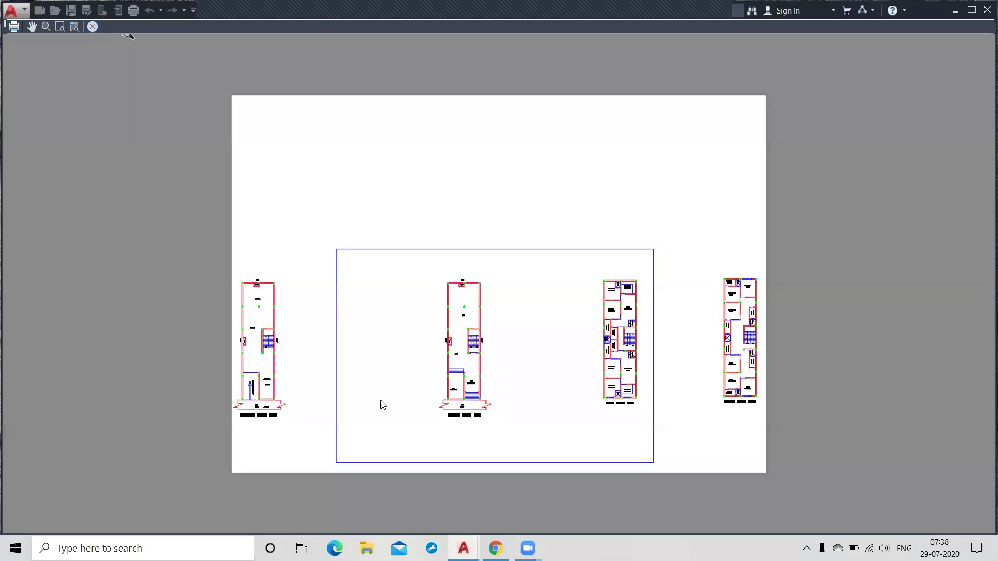
Step: Set the plot area to a Window drawn around the basement floor plan and preview the sheet
{"action": "left_click", "coordinate": [406, 426]}
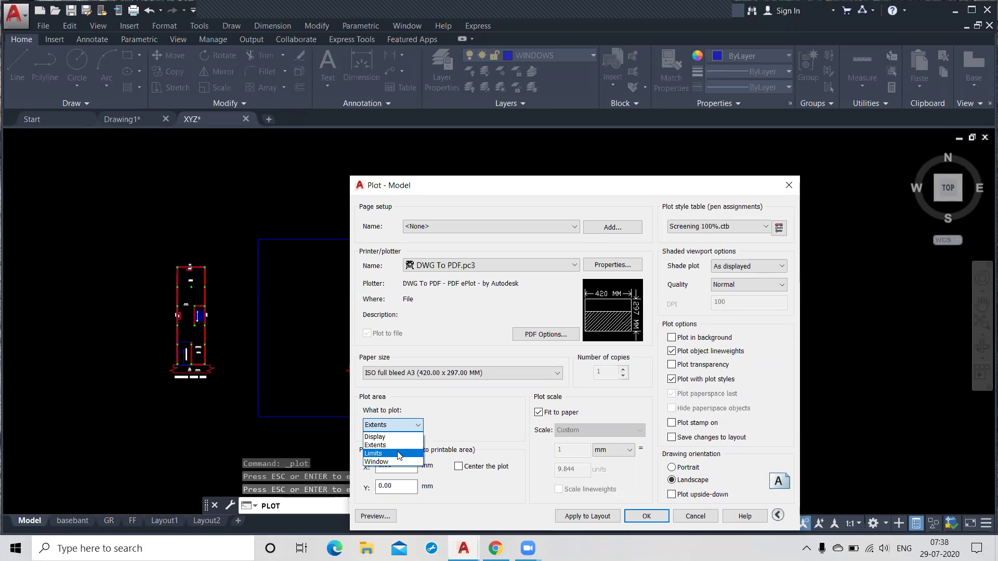
{"action": "left_click", "coordinate": [392, 463]}
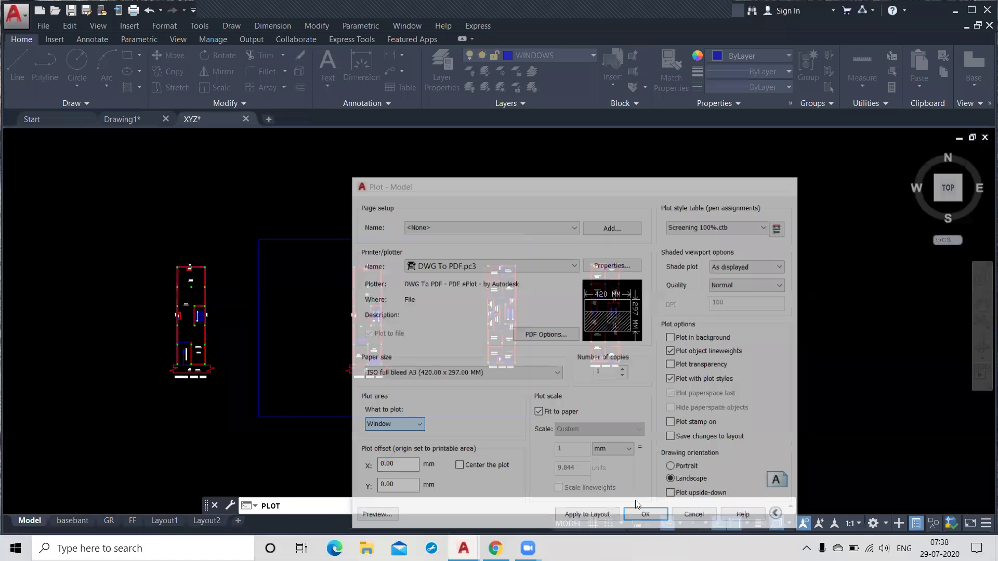
{"action": "left_click", "coordinate": [411, 425]}
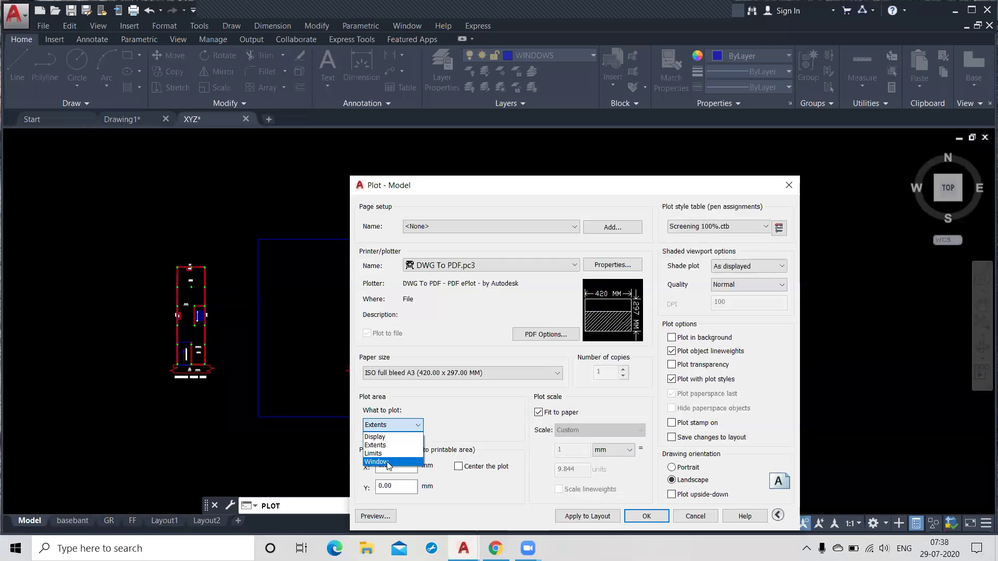
{"action": "left_click", "coordinate": [387, 462]}
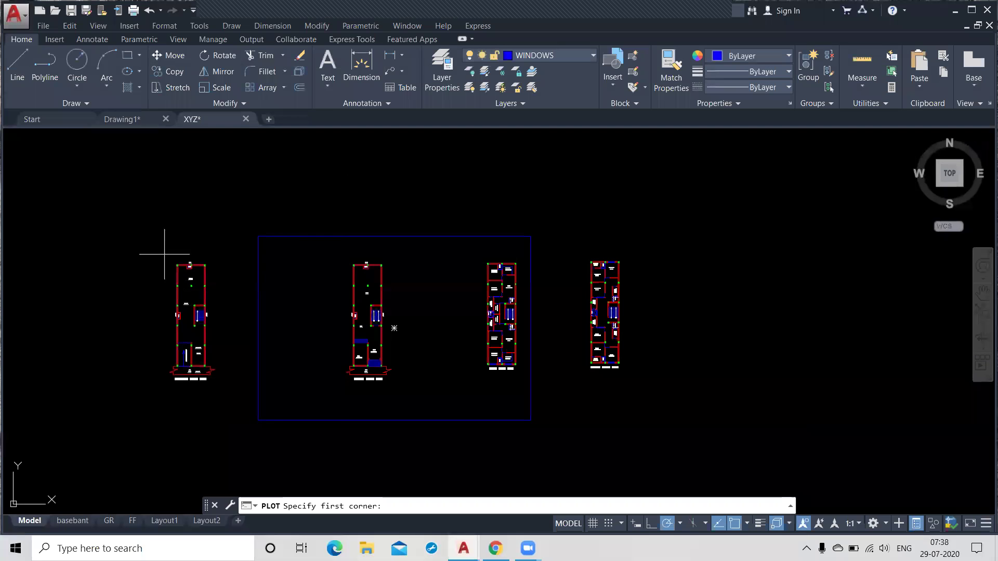
{"action": "left_click", "coordinate": [165, 254]}
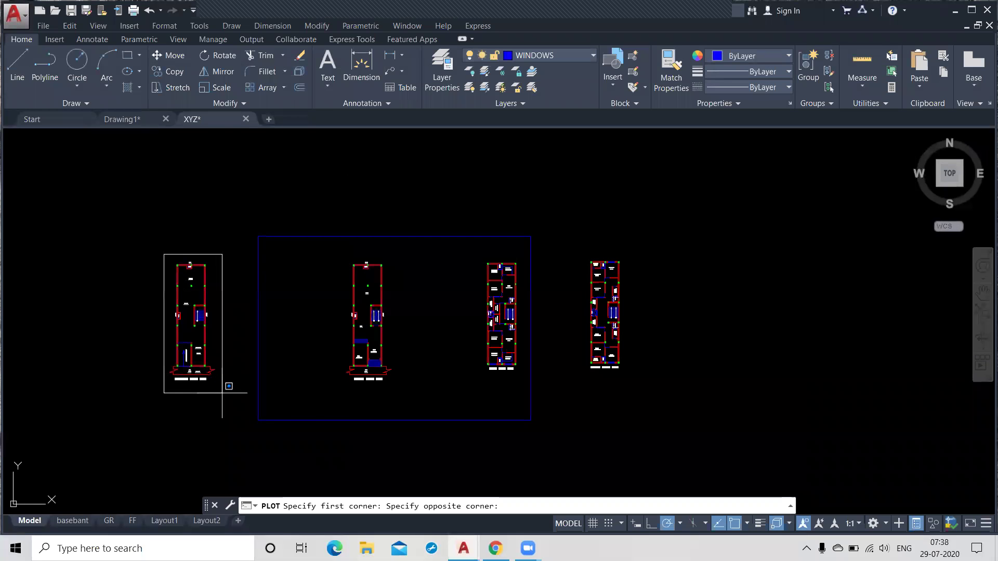
{"action": "left_click", "coordinate": [221, 391]}
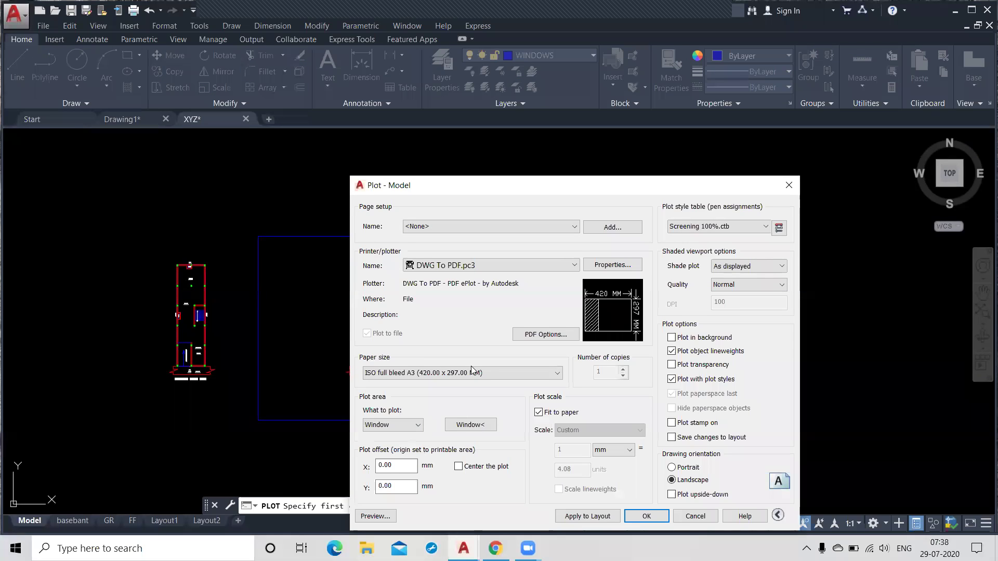
{"action": "left_click", "coordinate": [375, 516]}
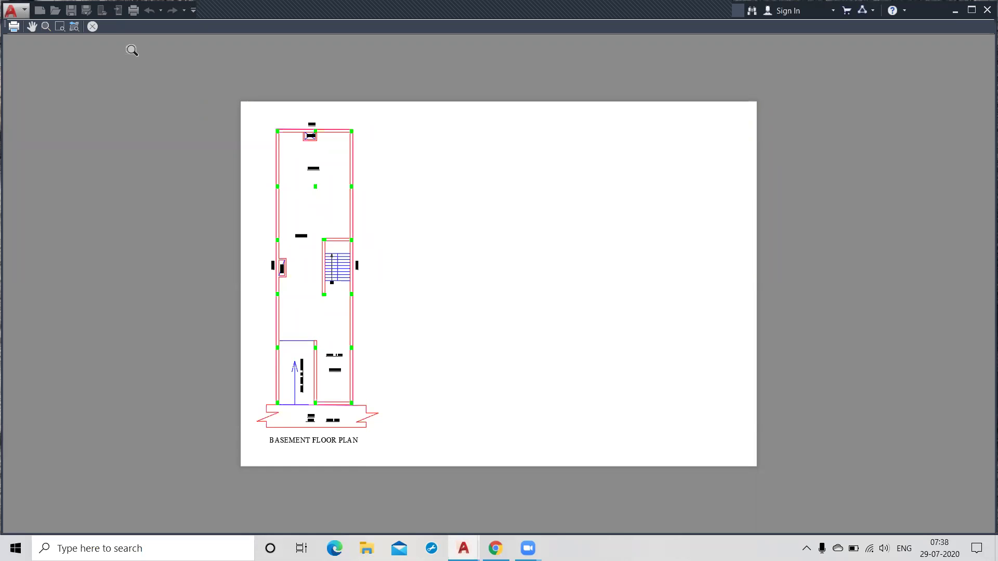
{"action": "left_click", "coordinate": [93, 26]}
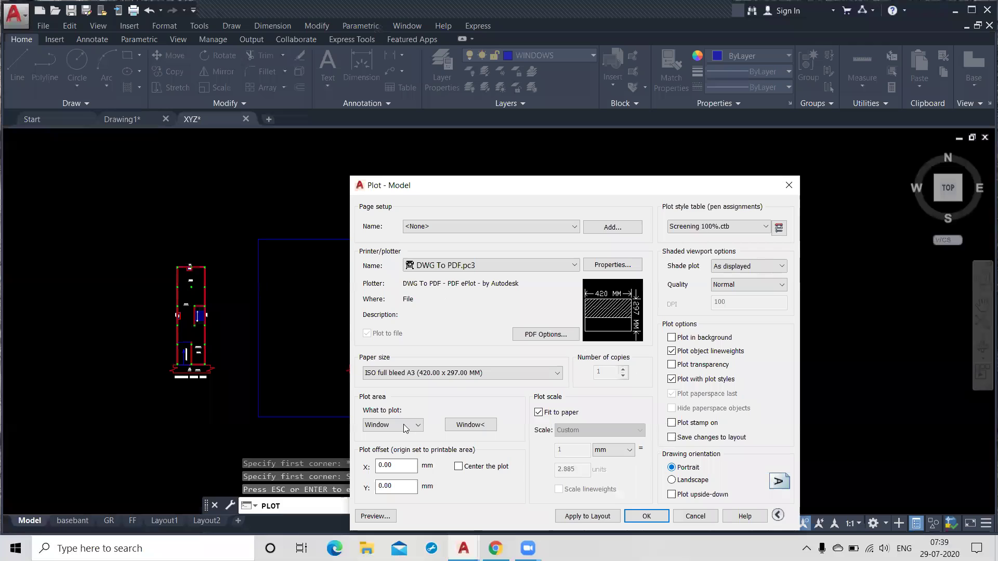
Step: Preview the basement plan's window plot in Portrait orientation and close the plot setup without plotting
{"action": "left_click", "coordinate": [488, 425]}
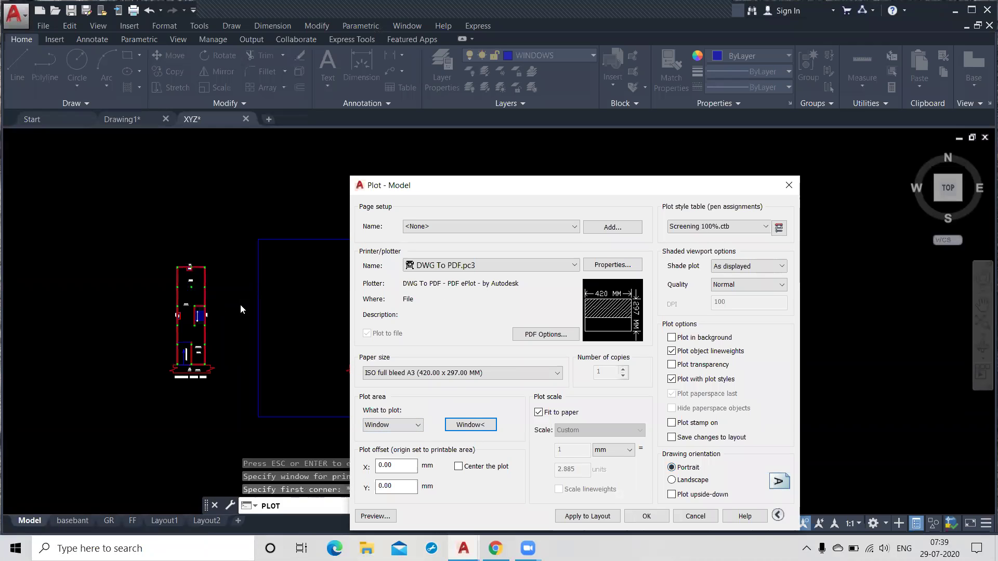
{"action": "left_click", "coordinate": [372, 516]}
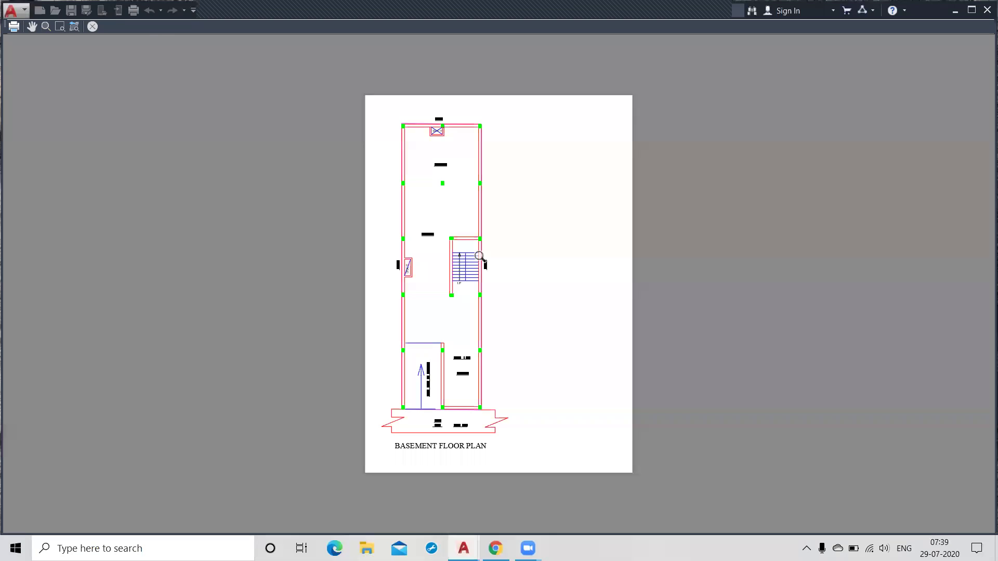
{"action": "left_click", "coordinate": [92, 27]}
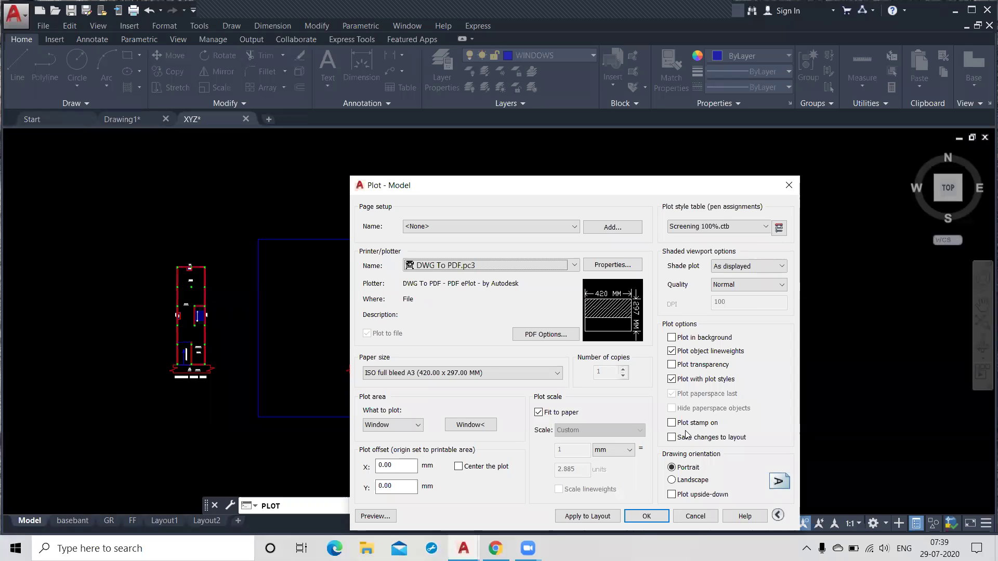
{"action": "left_click", "coordinate": [797, 184]}
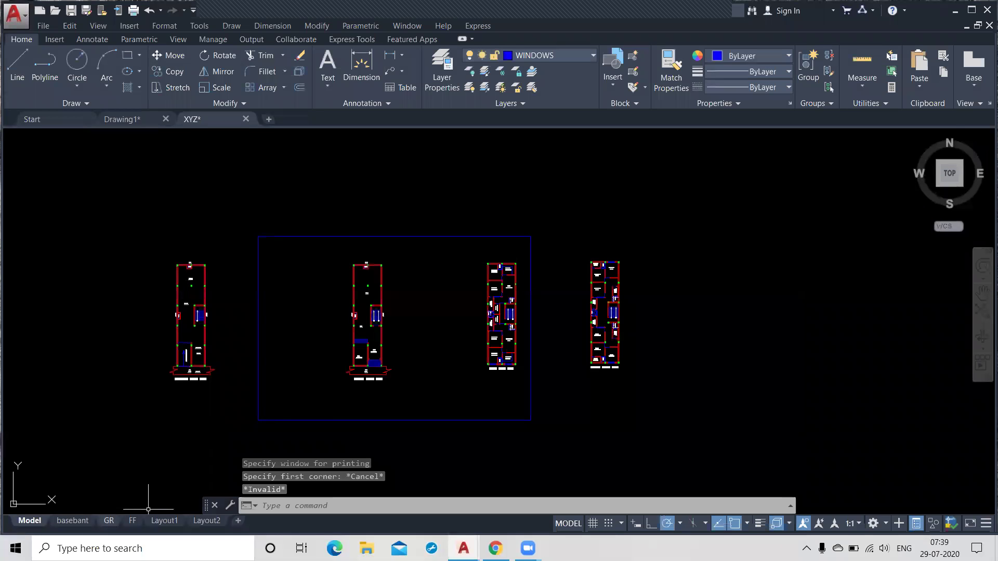
Step: Preview the GR layout's plot and print it to a PDF named sds in the Documents folder
{"action": "left_click", "coordinate": [109, 520]}
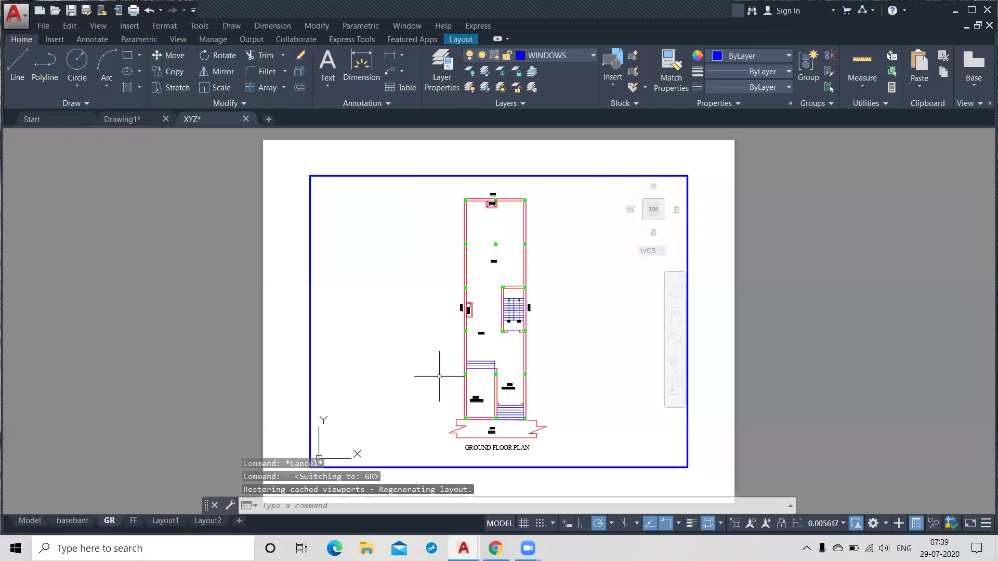
{"action": "key", "text": "ctrl+p"}
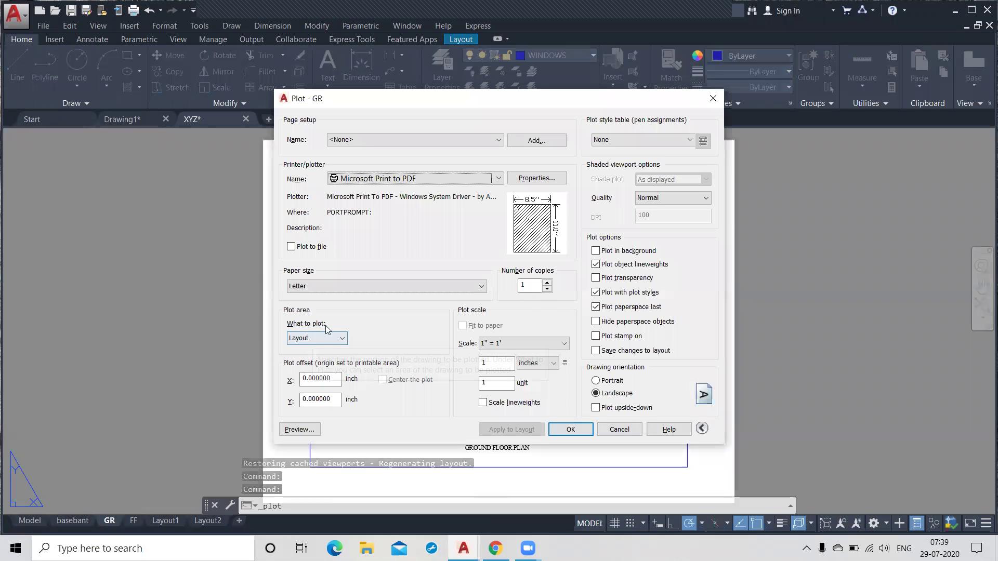
{"action": "left_click", "coordinate": [300, 429]}
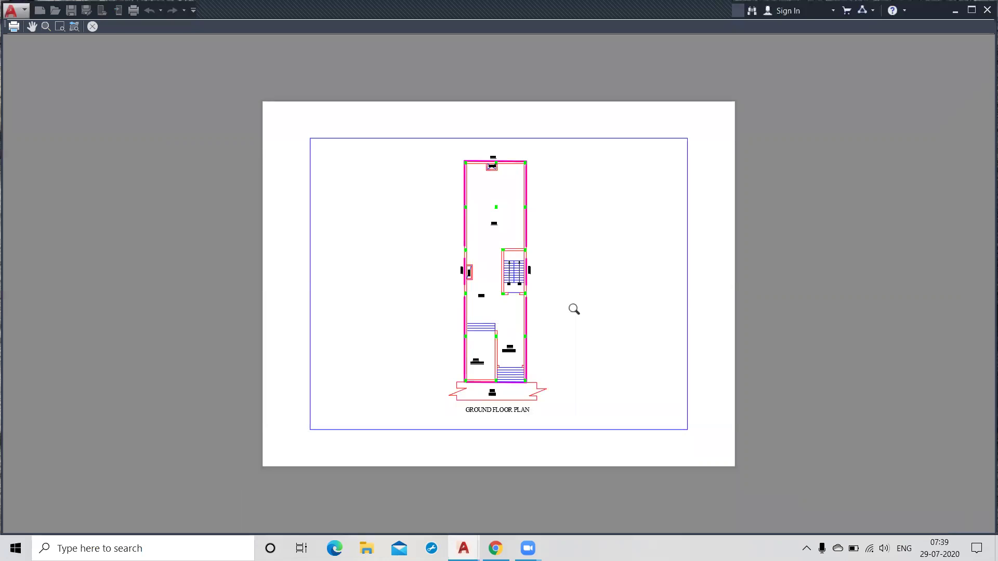
{"action": "left_click", "coordinate": [14, 26]}
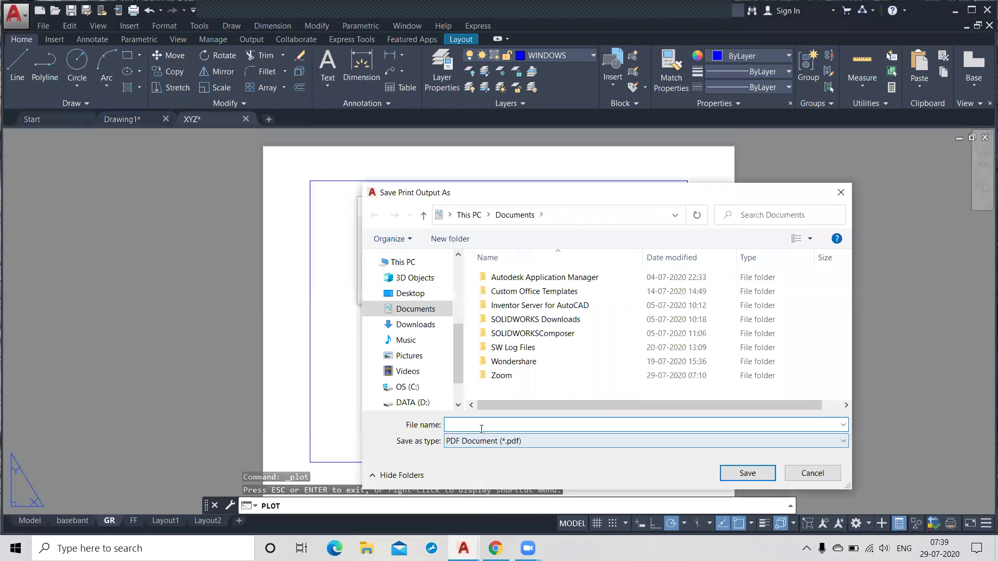
{"action": "type", "text": "sds"}
{"action": "left_click", "coordinate": [732, 470]}
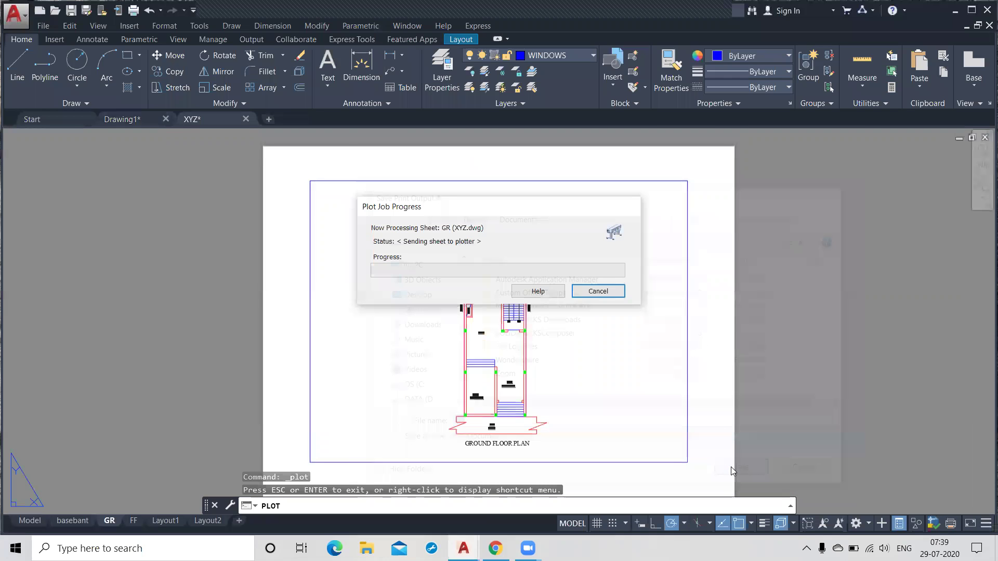
Step: Switch to sds.pdf in Edge and examine the enlarged ground floor plan along its full length
{"action": "left_click", "coordinate": [954, 13]}
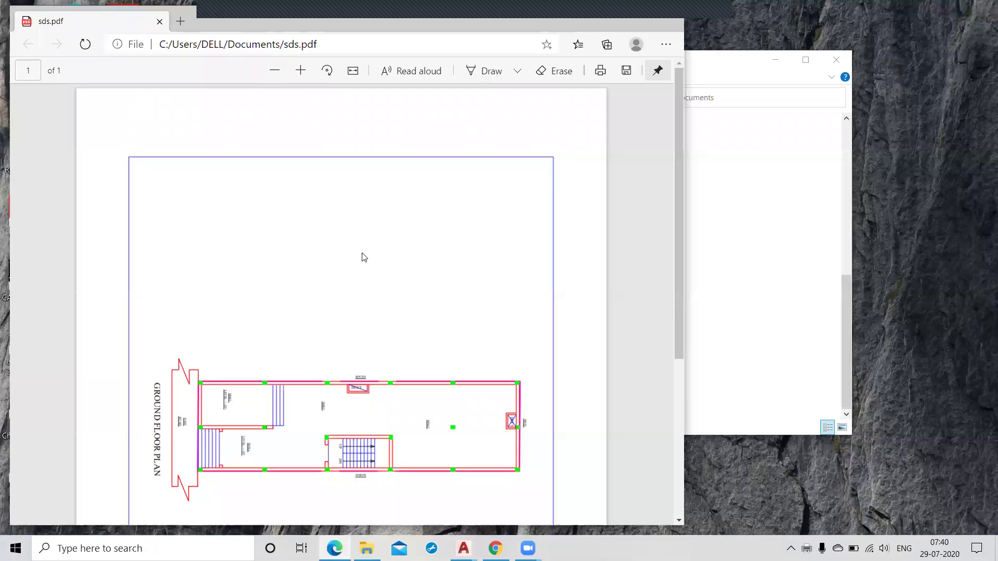
{"action": "scroll", "coordinate": [364, 257], "scroll_direction": "down", "scroll_amount": 2}
{"action": "scroll", "coordinate": [364, 257], "scroll_direction": "down", "scroll_amount": 3}
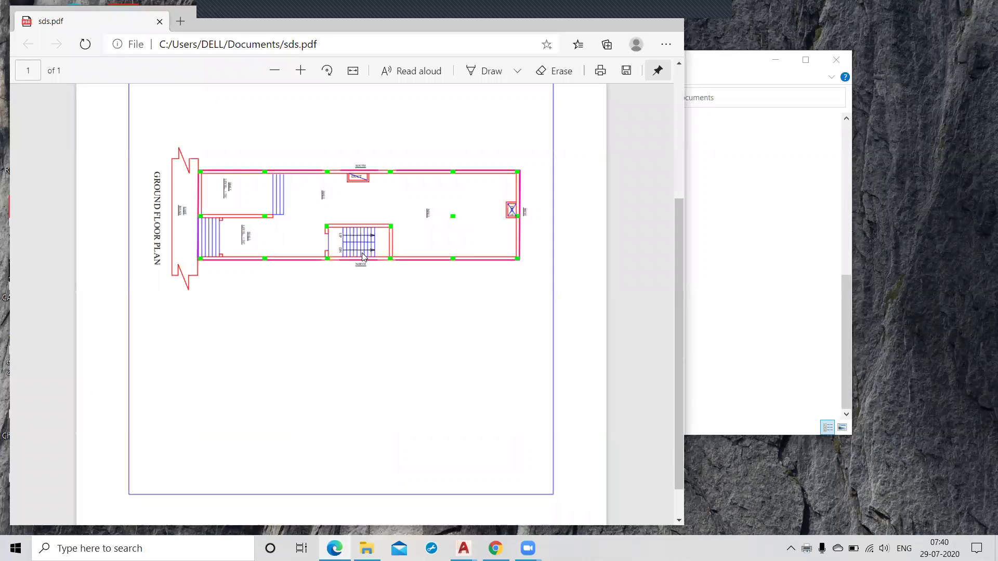
{"action": "left_click", "coordinate": [300, 71]}
{"action": "left_click", "coordinate": [300, 71]}
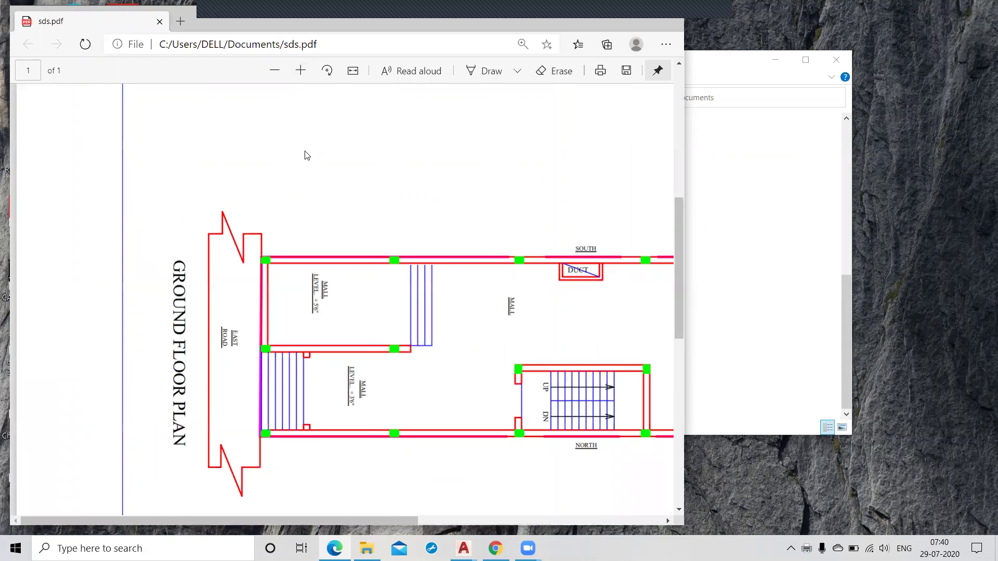
{"action": "left_click_drag", "start_coordinate": [258, 520], "coordinate": [439, 520]}
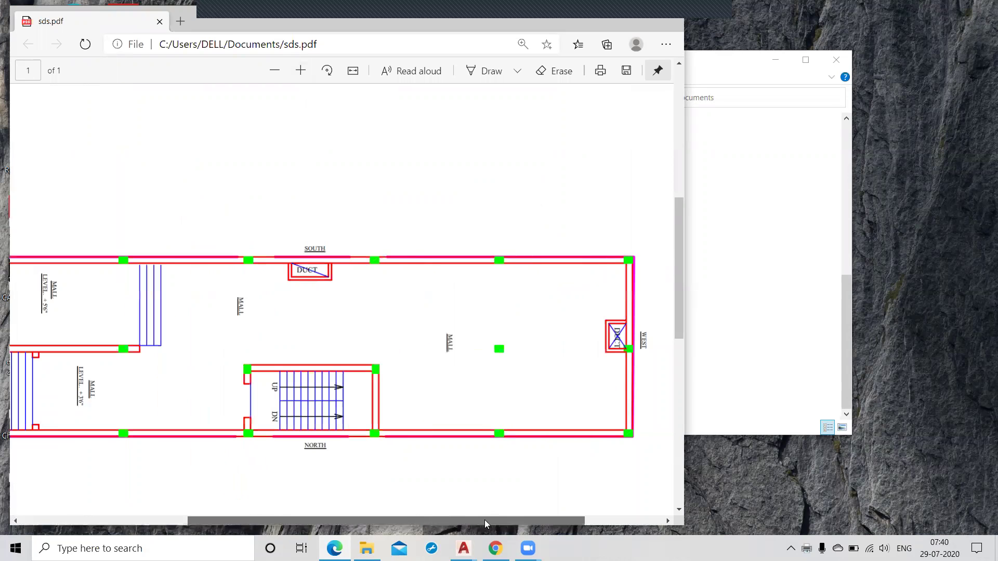
{"action": "scroll", "coordinate": [484, 521], "scroll_direction": "right", "scroll_amount": 3}
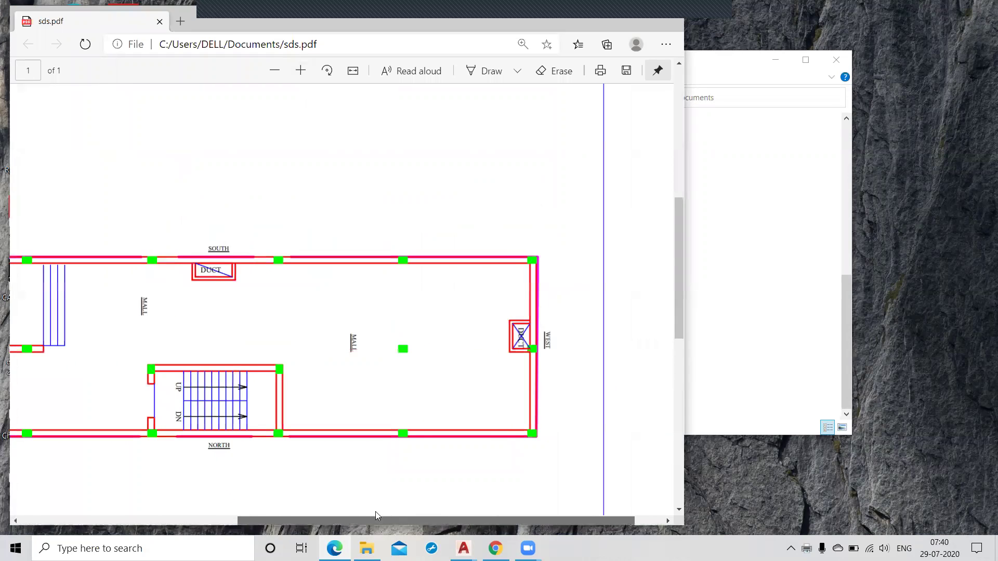
{"action": "scroll", "coordinate": [333, 509], "scroll_direction": "left", "scroll_amount": 8}
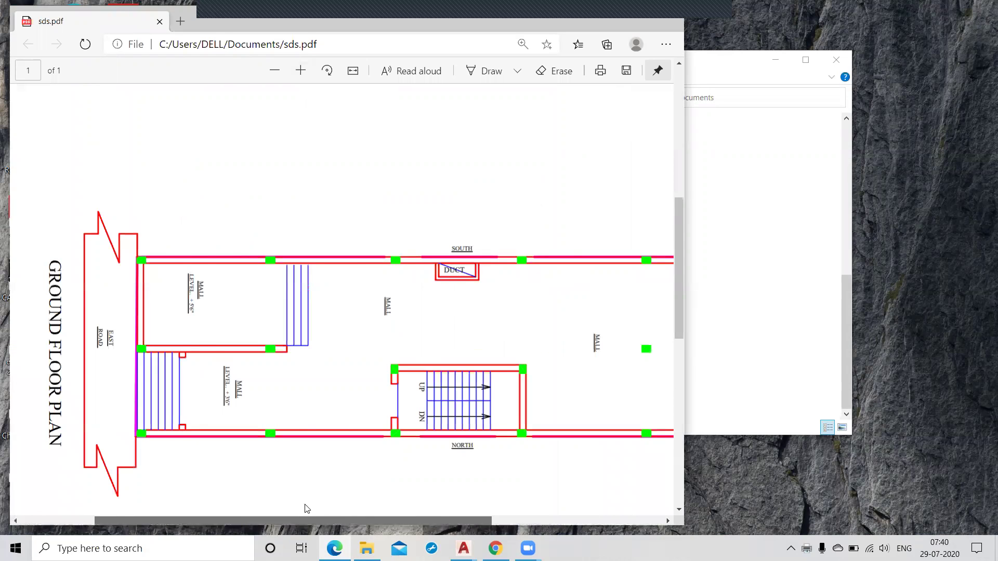
Step: Check the title end of the ground floor plan in sds.pdf, minimize the PDF window, and switch back to AutoCAD
{"action": "scroll", "coordinate": [304, 508], "scroll_direction": "left", "scroll_amount": 2}
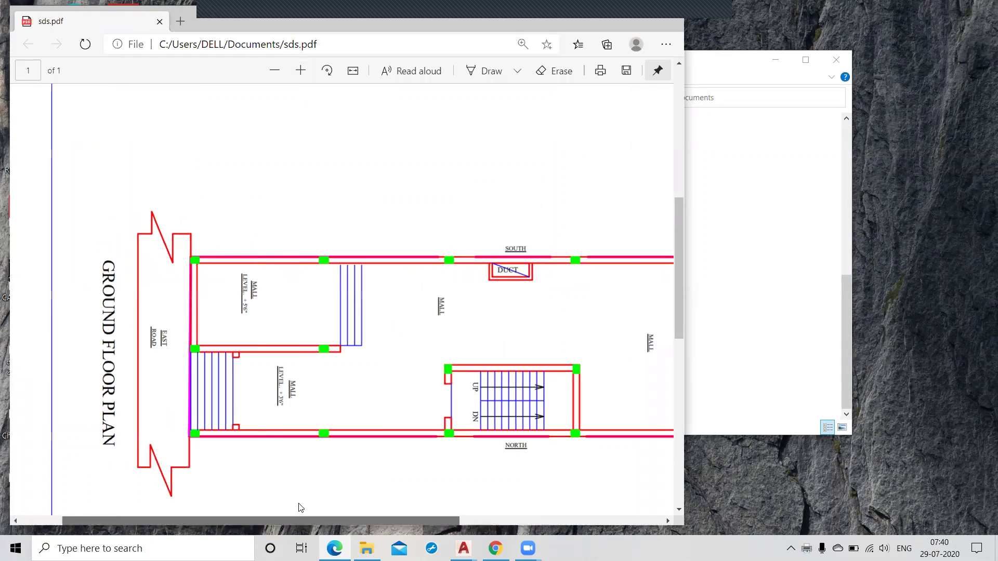
{"action": "left_click", "coordinate": [606, 22]}
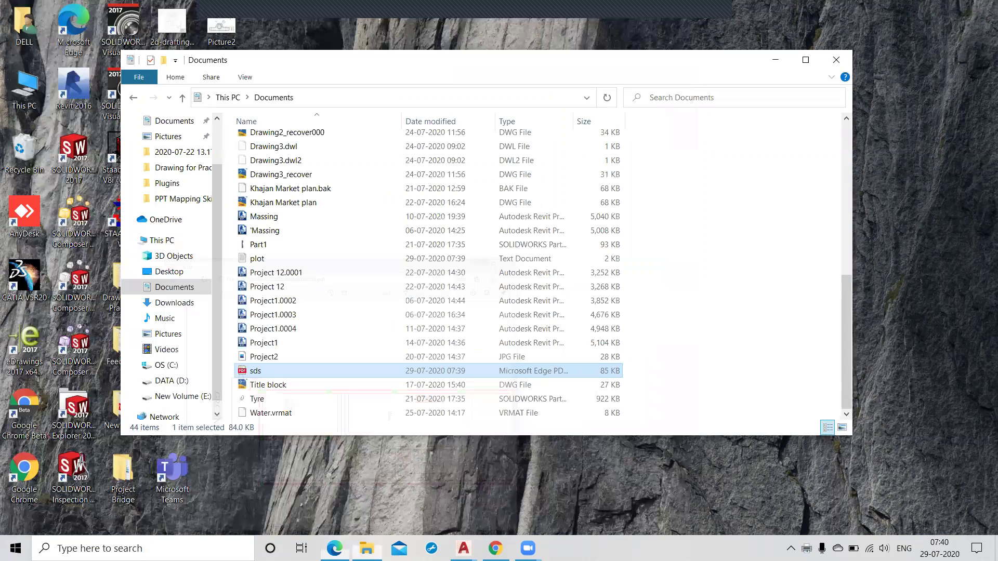
{"action": "left_click", "coordinate": [463, 549]}
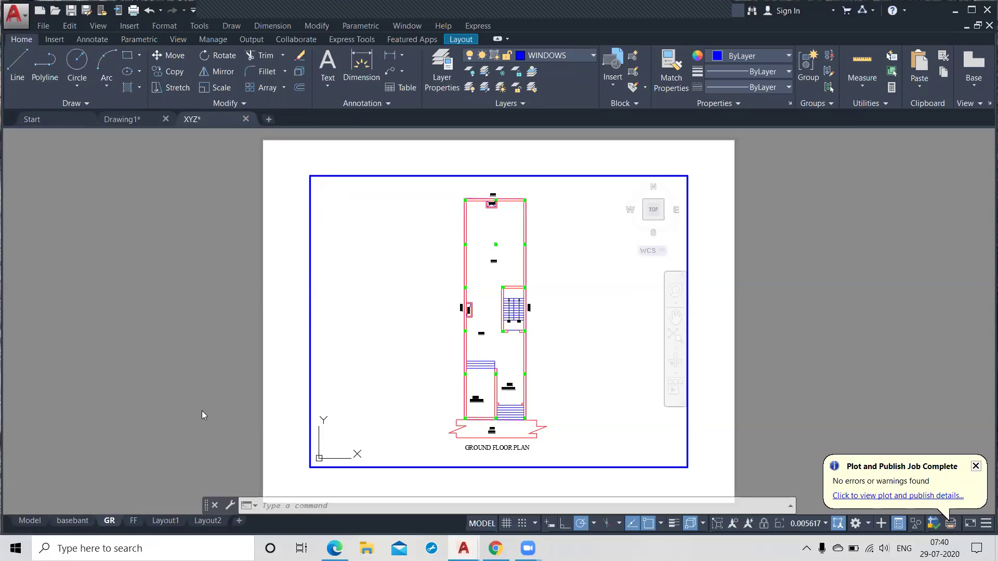
Step: Look through the FF, Layout1 and basebant layouts of the XYZ drawing and return to model space
{"action": "left_click", "coordinate": [133, 522]}
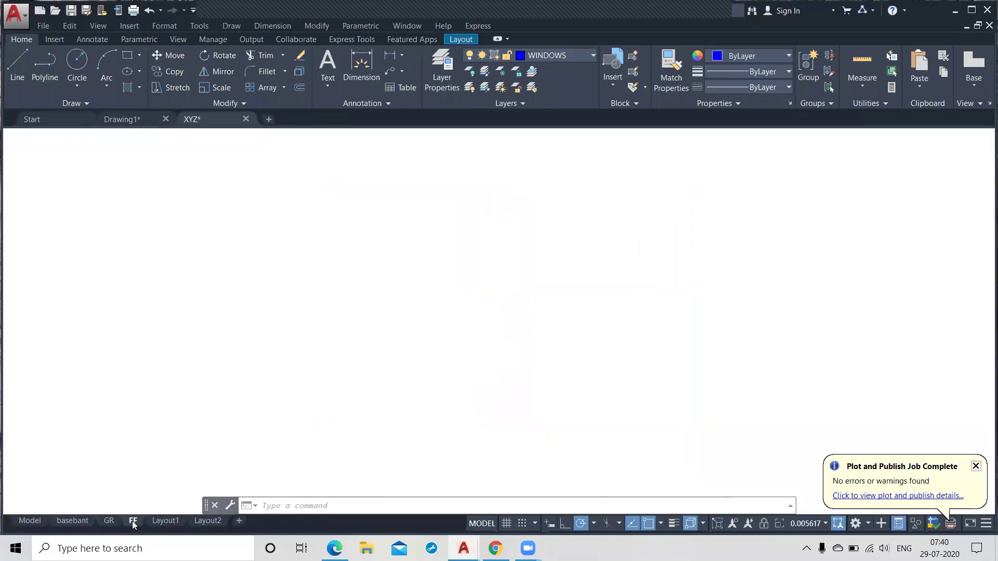
{"action": "left_click", "coordinate": [166, 521]}
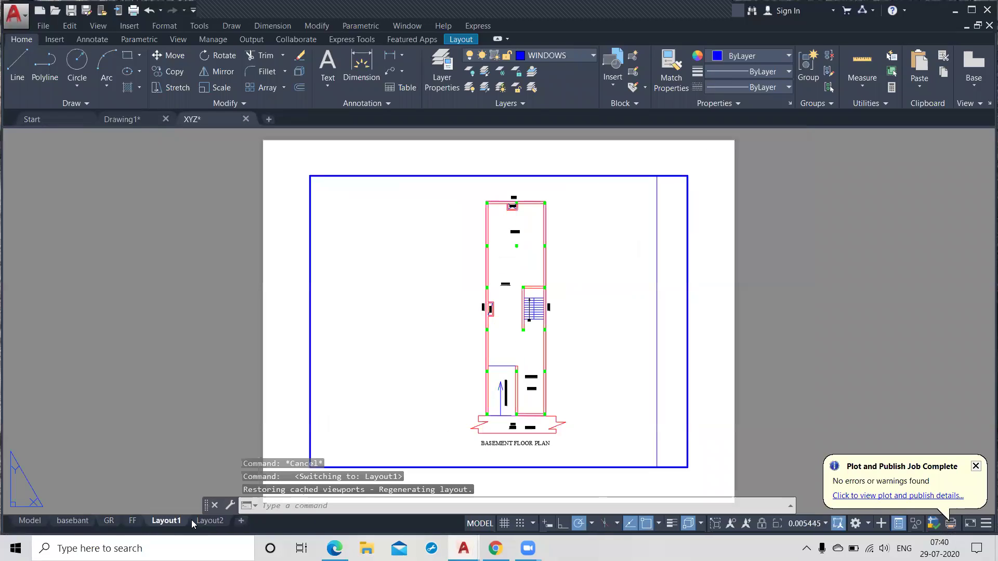
{"action": "left_click", "coordinate": [78, 521]}
{"action": "left_click", "coordinate": [29, 521]}
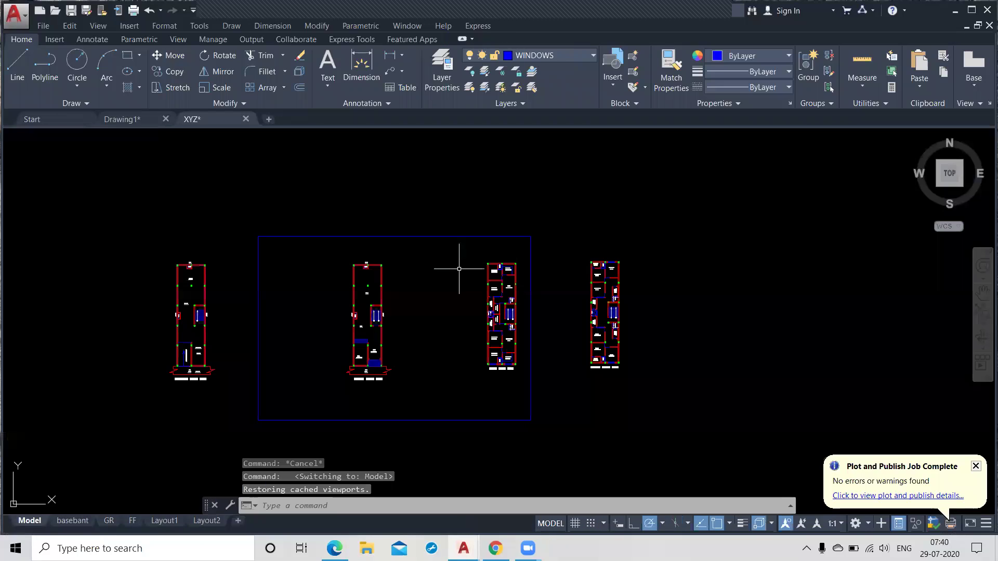
Step: Dismiss the plot job notification and minimize AutoCAD to the desktop
{"action": "left_click", "coordinate": [976, 466]}
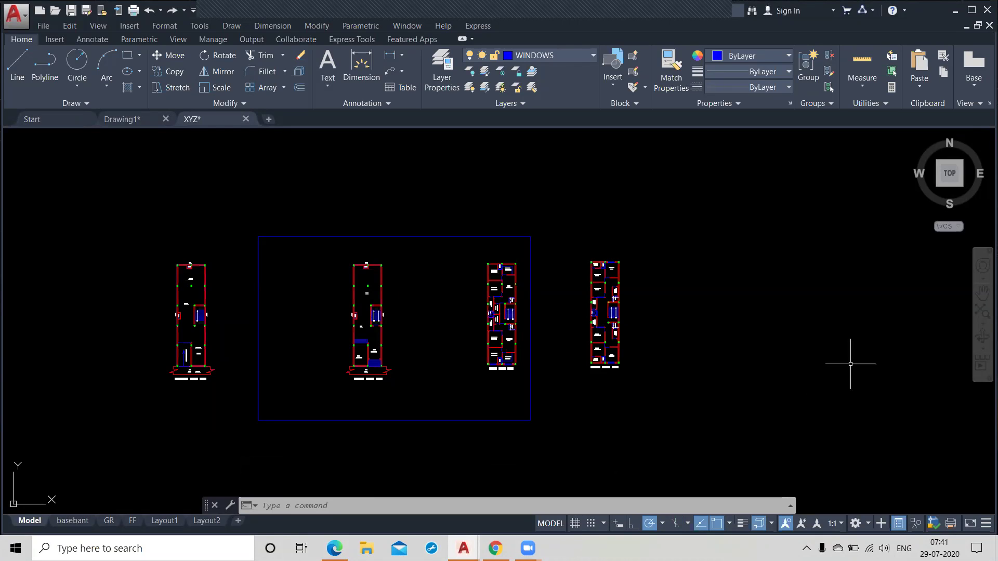
{"action": "left_click", "coordinate": [954, 11]}
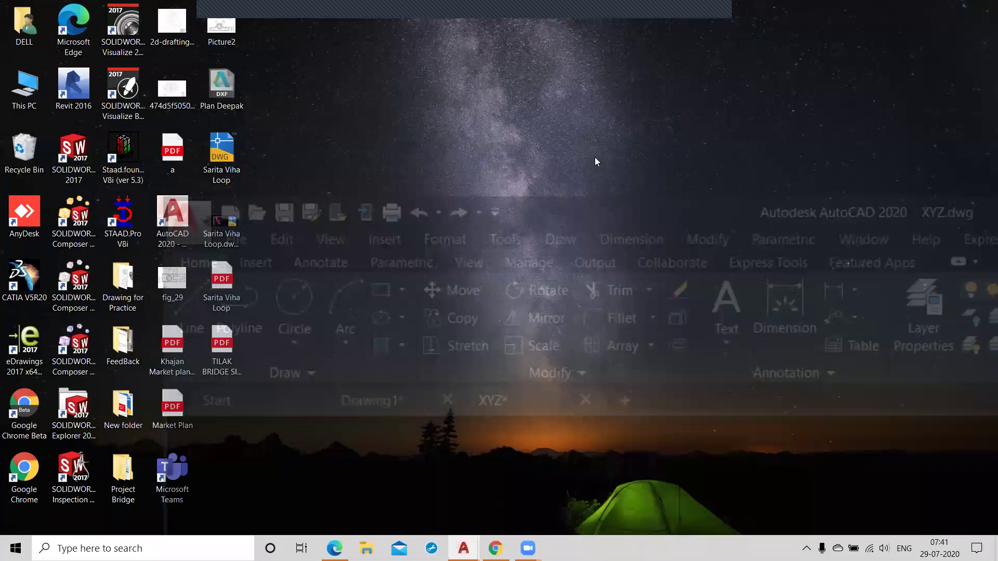